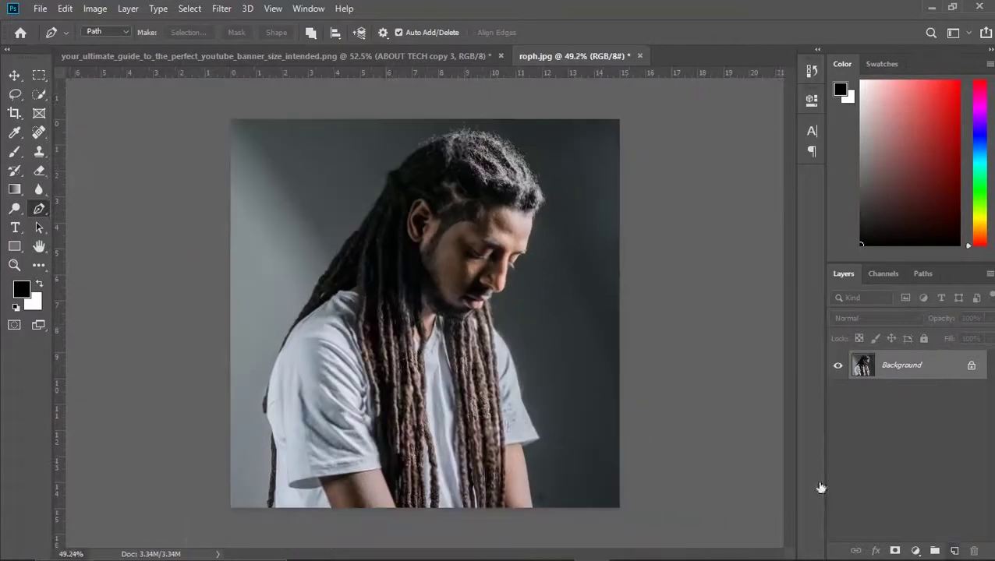
Add a new empty layer above the photo and begin the jaw path.
left_click(955, 550)
scroll(461, 250, "up", 4)
scroll(476, 219, "up", 2)
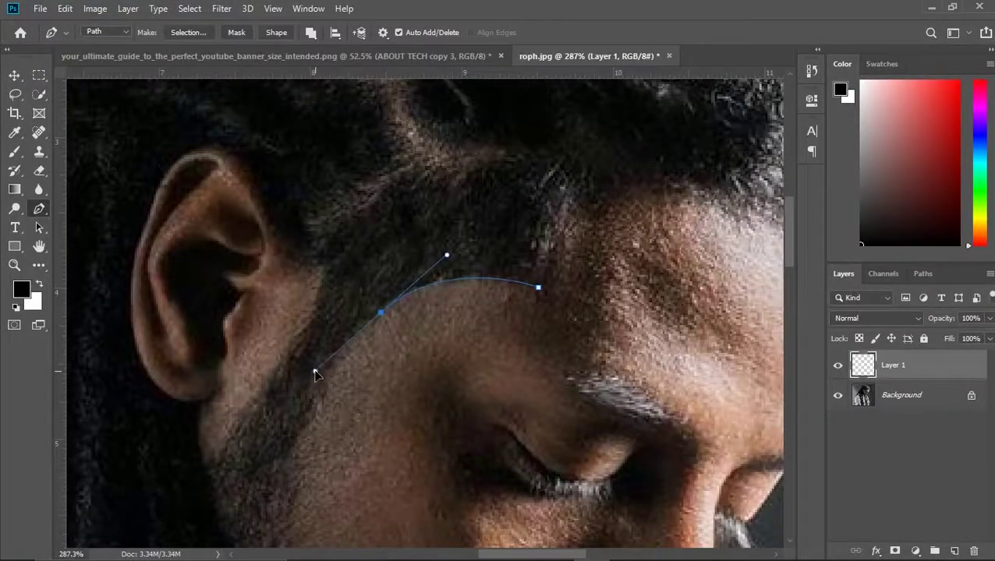
left_click(381, 312)
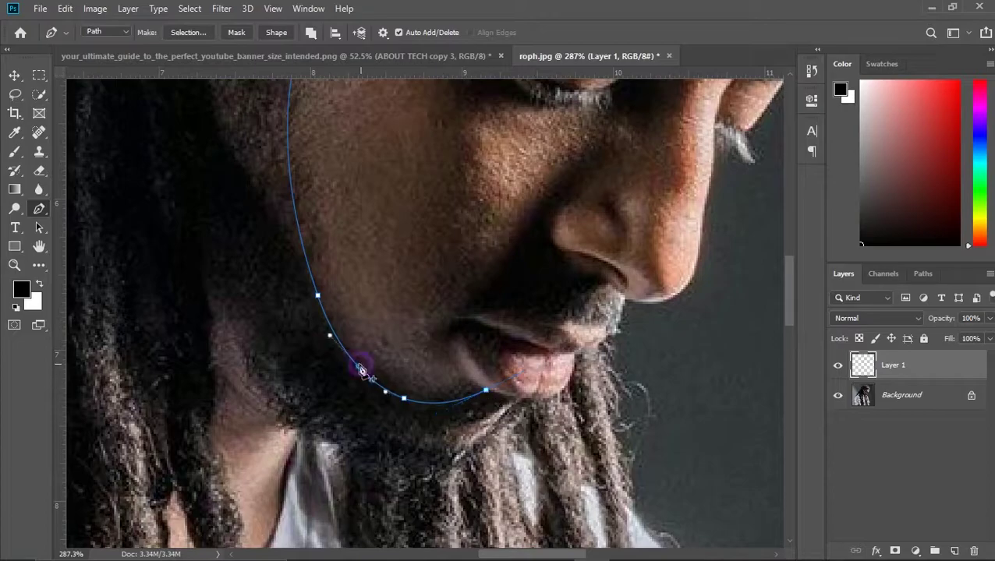
scroll(364, 372, "up", 2)
scroll(363, 372, "up", 1)
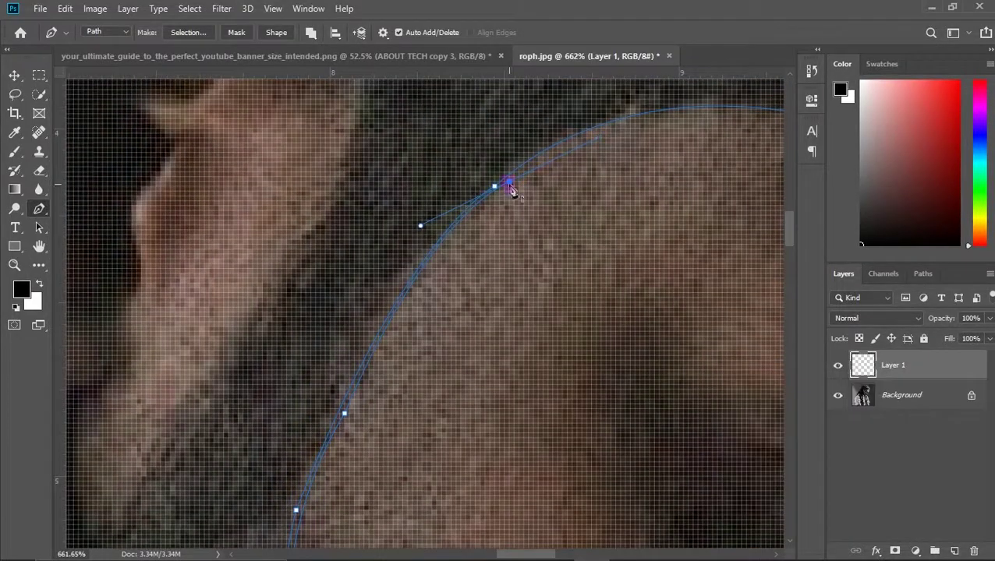
Continue the Pen path with curved anchors along the jawline.
left_click_drag(693, 128, 736, 132)
left_click_drag(807, 168, 826, 167)
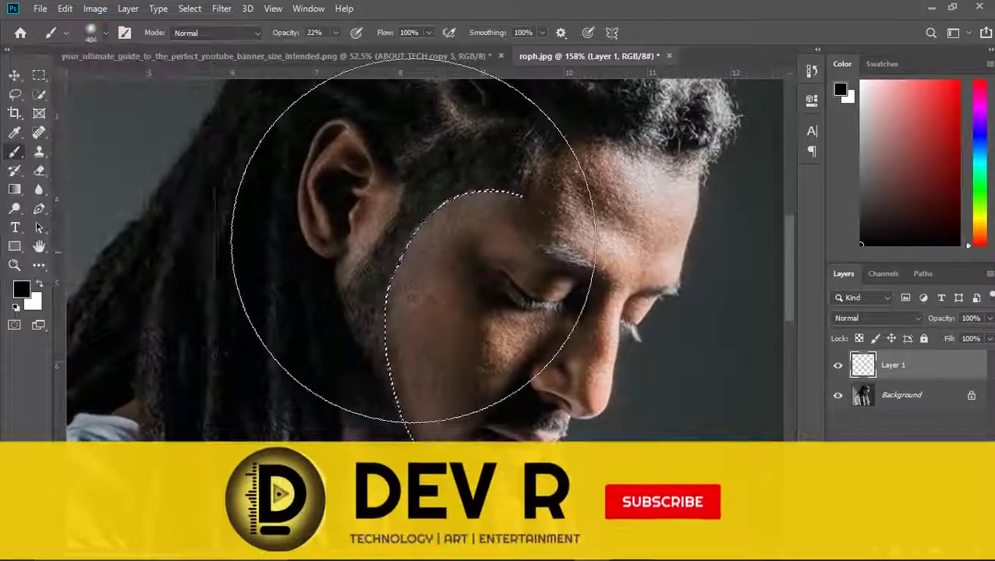
key("bracketleft")
key("bracketleft")
key("bracketleft")
key("w")
right_click(397, 215)
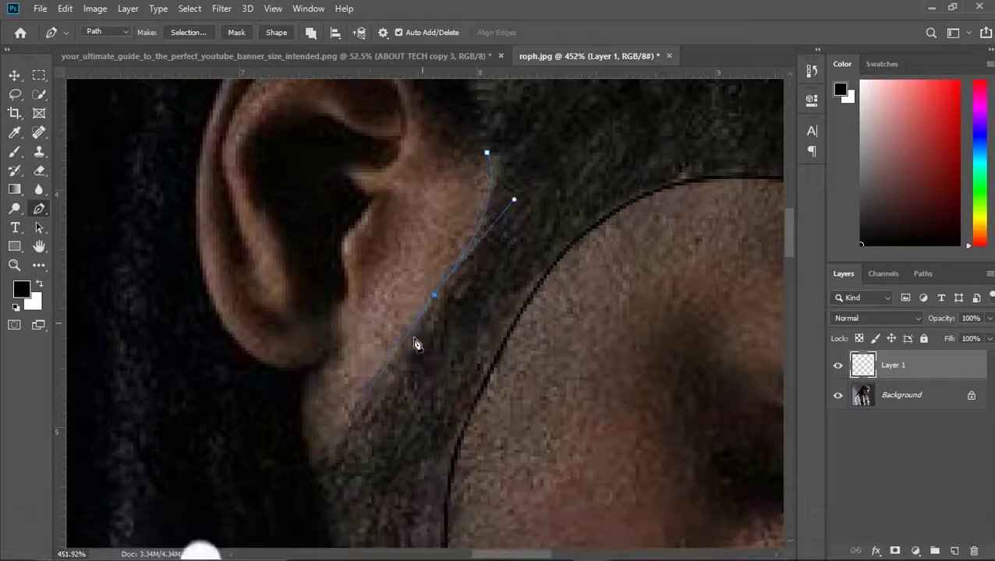
Trace anchors up the ear's edge and turn the path into a selection.
left_click_drag(324, 467, 295, 541)
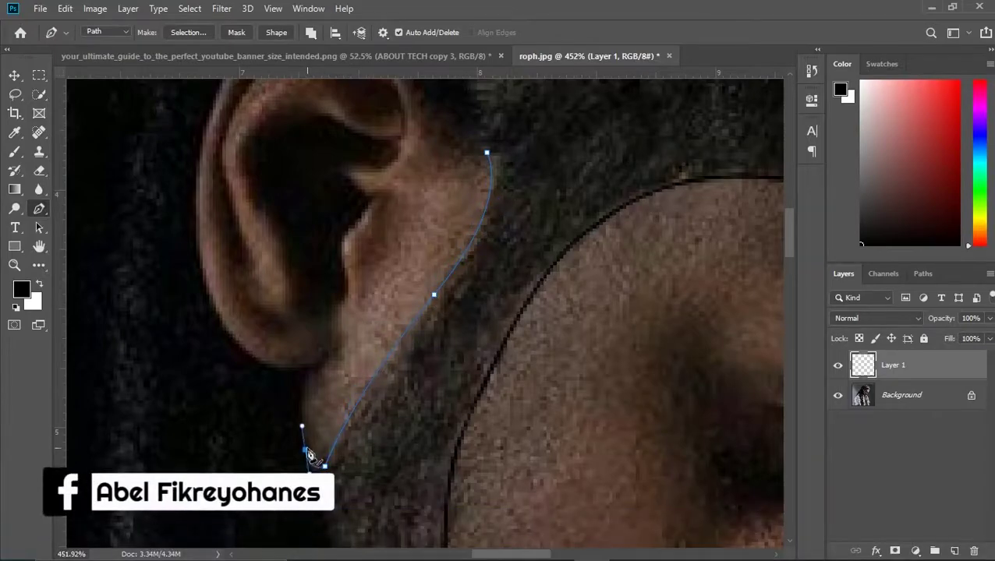
scroll(307, 466, "up", 5)
scroll(448, 284, "down", 5)
left_click(449, 296)
scroll(520, 276, "up", 5)
scroll(521, 276, "down", 2)
scroll(537, 284, "down", 2)
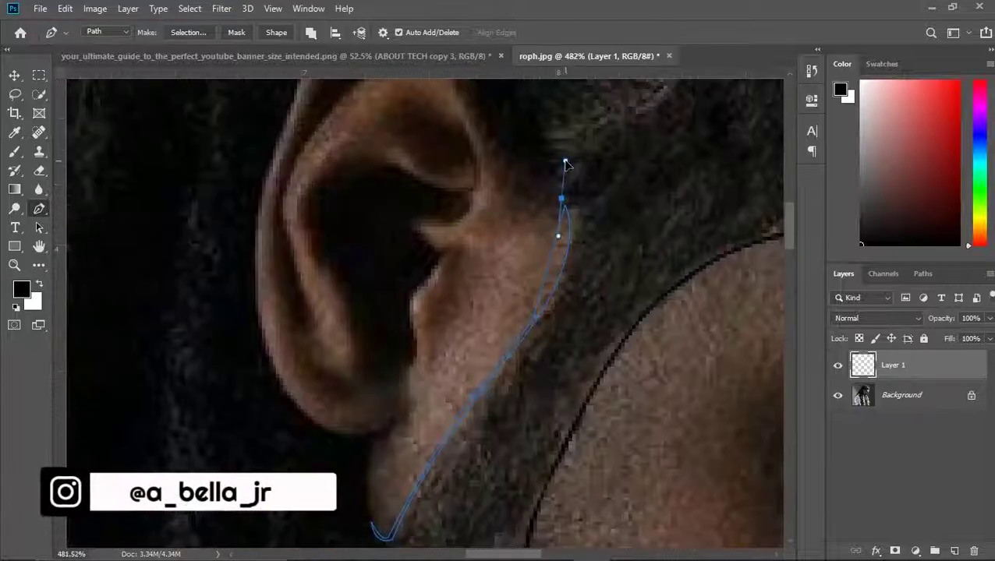
scroll(537, 323, "down", 2)
key("ctrl+Return")
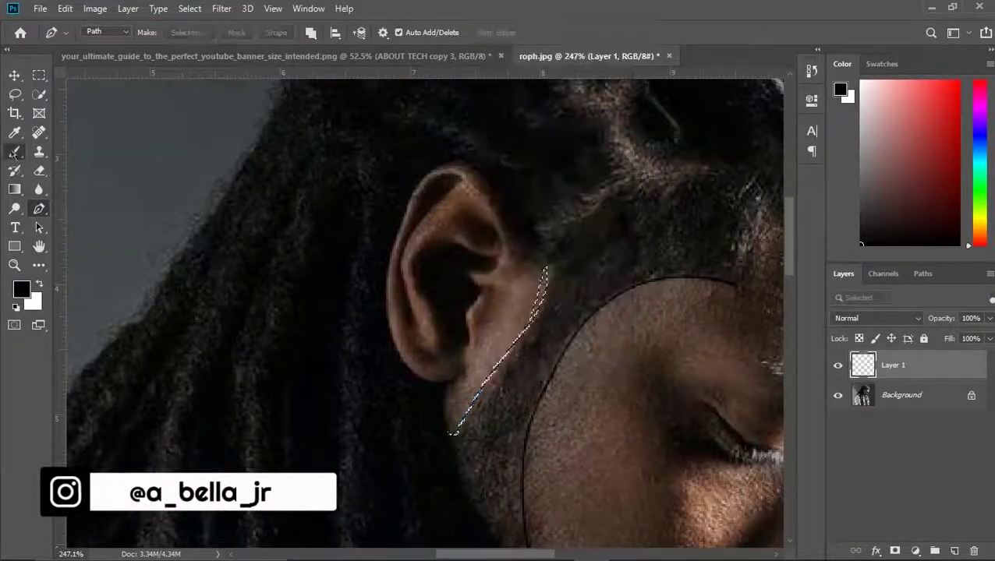
Extend the Pen path with curved anchors along the forehead hairline.
key("w")
scroll(533, 196, "down", 2)
scroll(557, 234, "down", 2)
scroll(558, 235, "up", 5)
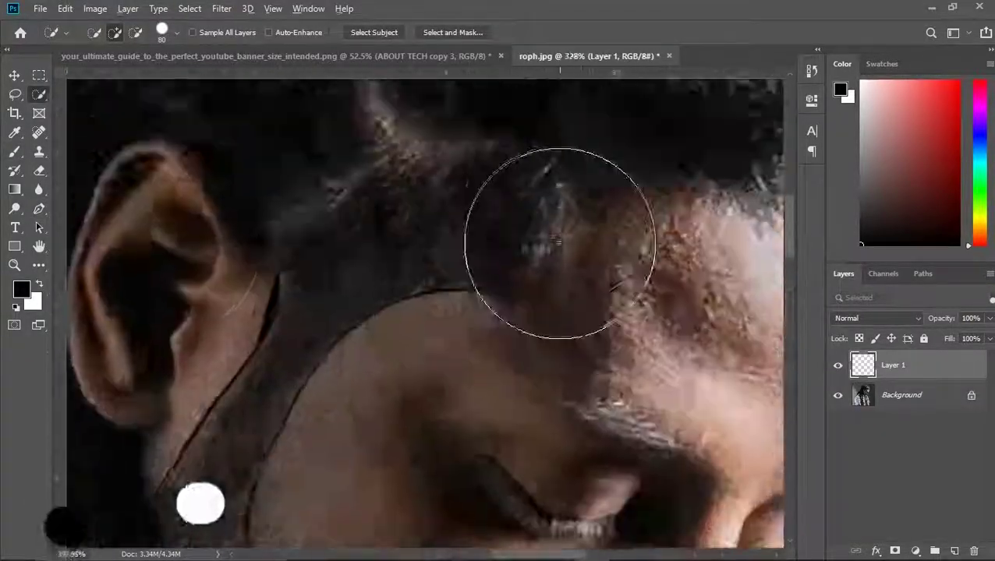
key("p")
left_click_drag(577, 189, 598, 168)
scroll(689, 173, "down", 1)
scroll(542, 196, "right", 3)
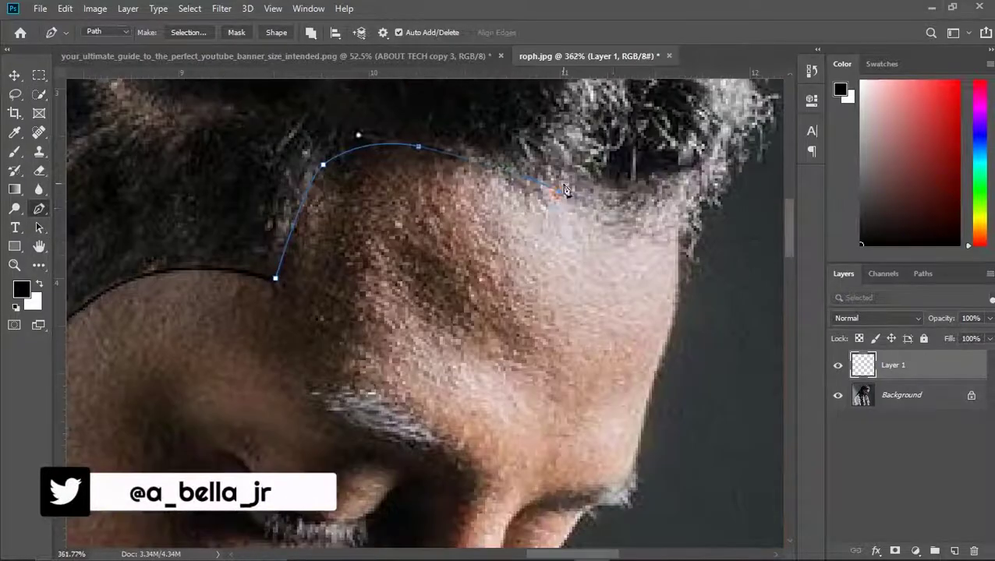
left_click_drag(686, 211, 725, 193)
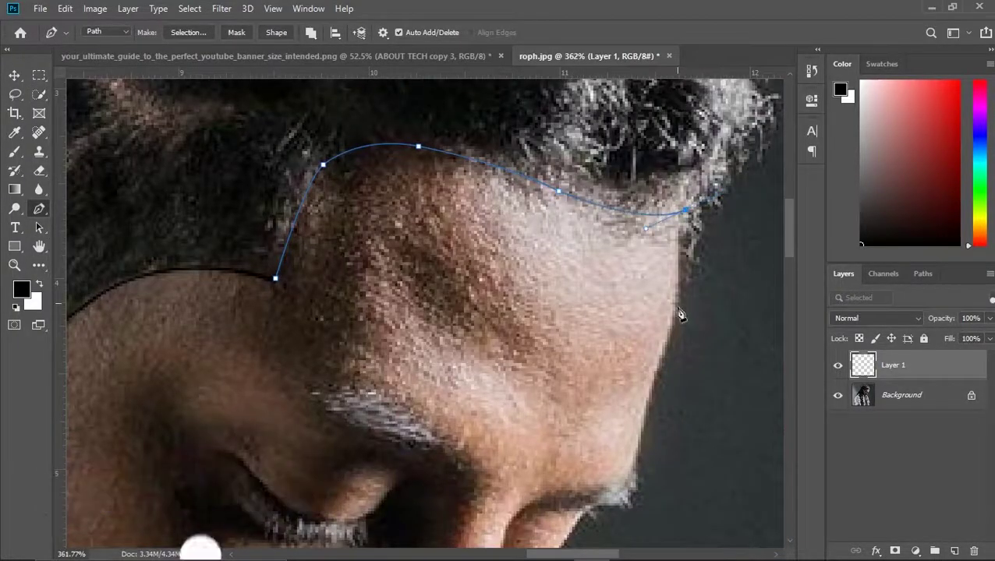
Pan the canvas to bring the rest of the hairline path into view.
scroll(679, 242, "up", 5)
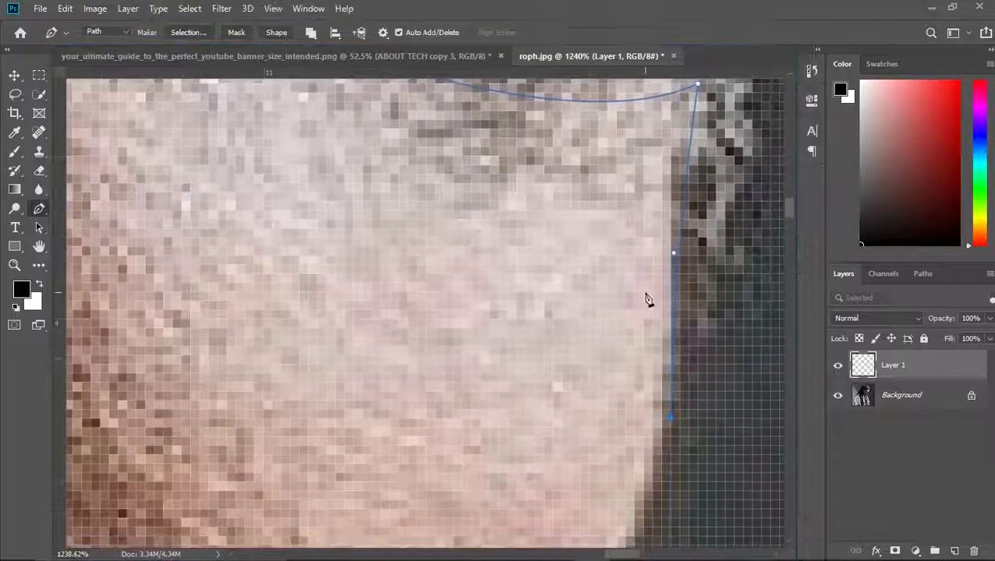
scroll(611, 228, "right", 3)
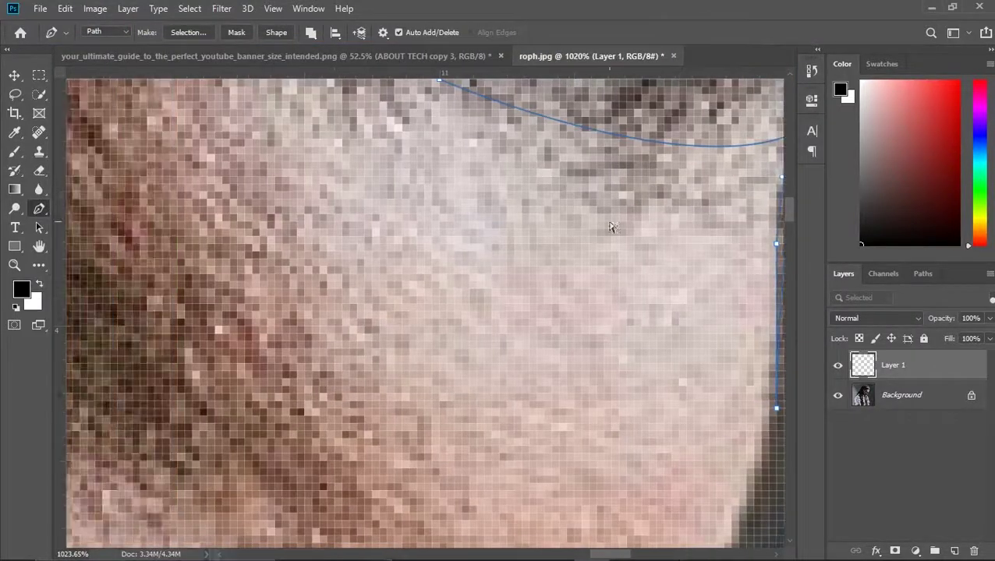
scroll(545, 210, "down", 3)
scroll(526, 198, "up", 2)
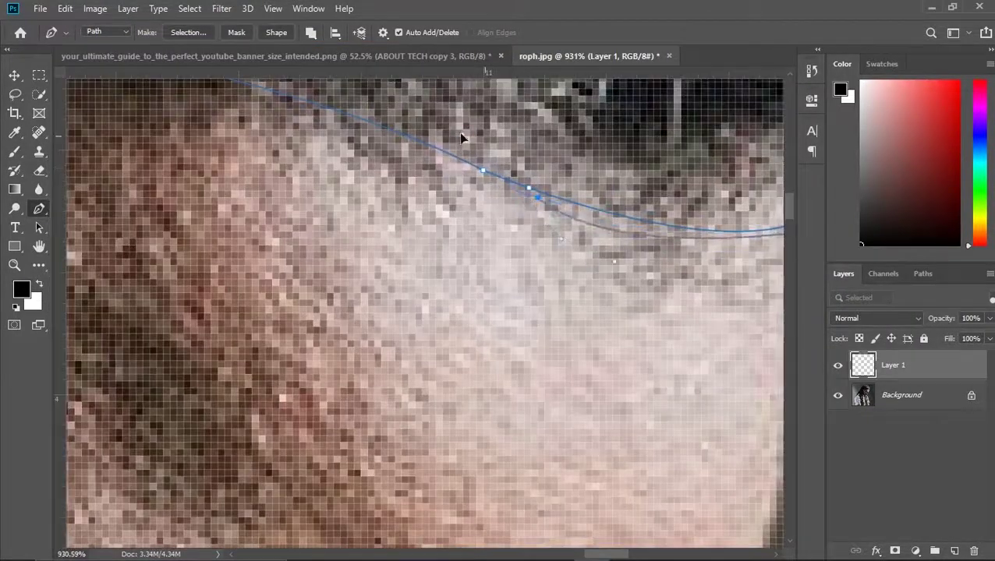
left_click_drag(392, 147, 446, 141)
scroll(335, 179, "up", 3)
scroll(336, 179, "left", 3)
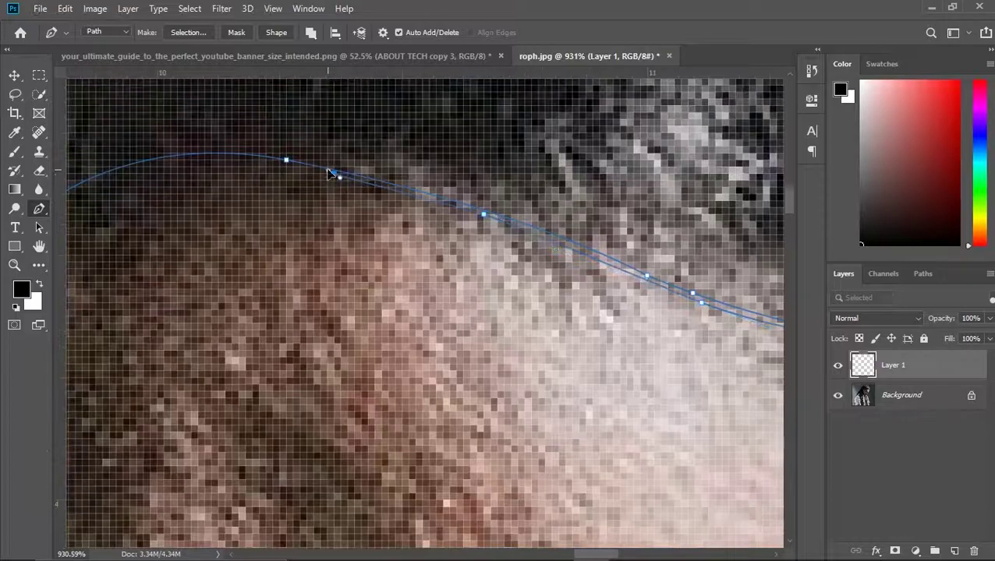
scroll(176, 185, "left", 3)
scroll(233, 173, "left", 3)
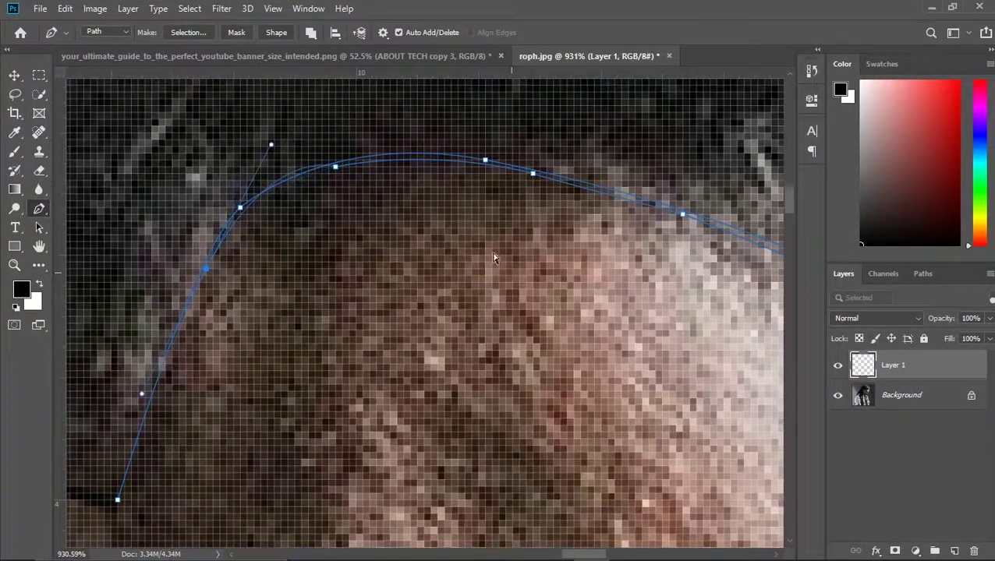
scroll(136, 341, "down", 3)
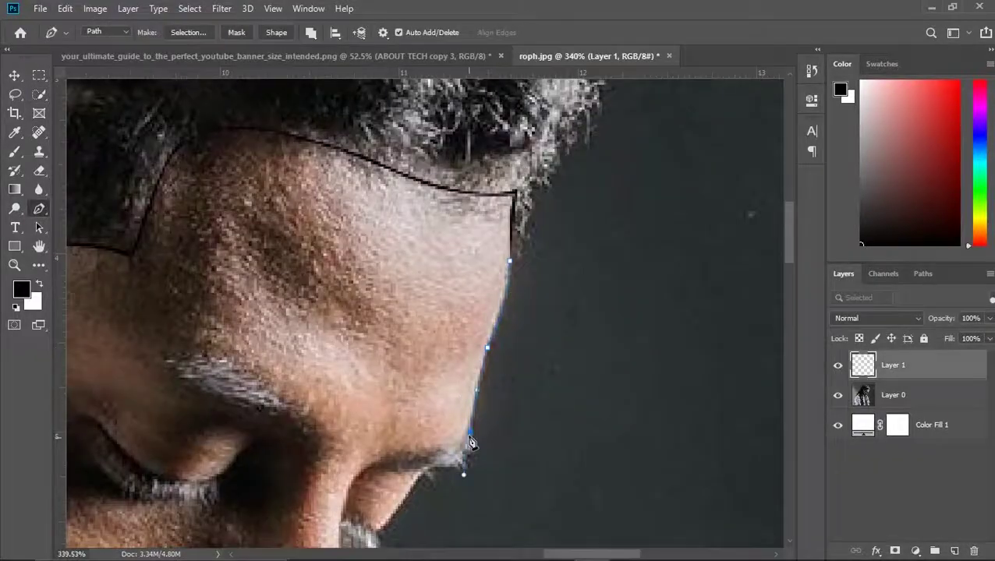
Trace the profile down the brow and nose edge with the Pen tool.
scroll(468, 425, "down", 2)
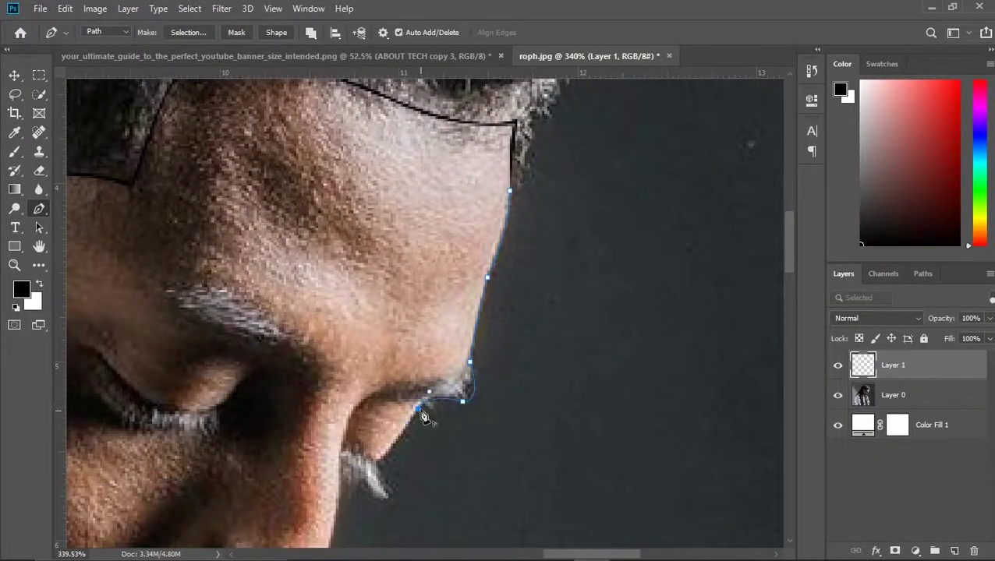
scroll(421, 417, "down", 2)
scroll(473, 242, "up", 5)
scroll(390, 285, "down", 3)
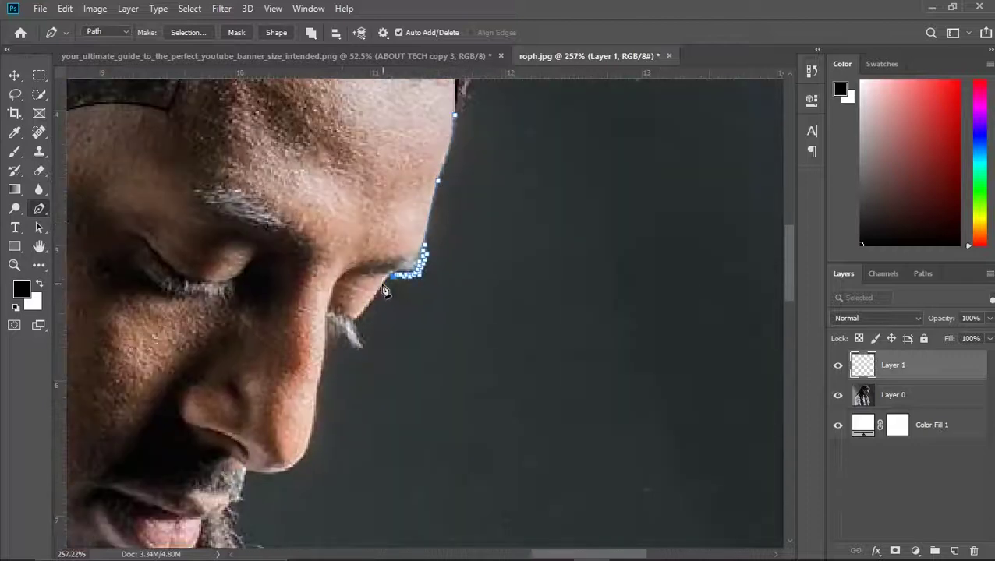
scroll(307, 293, "down", 4)
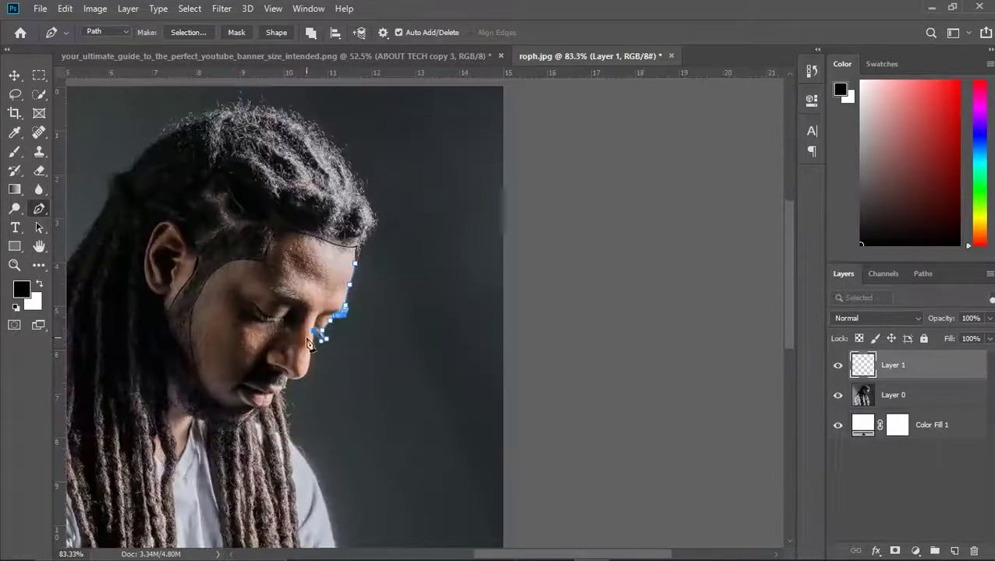
scroll(383, 345, "up", 5)
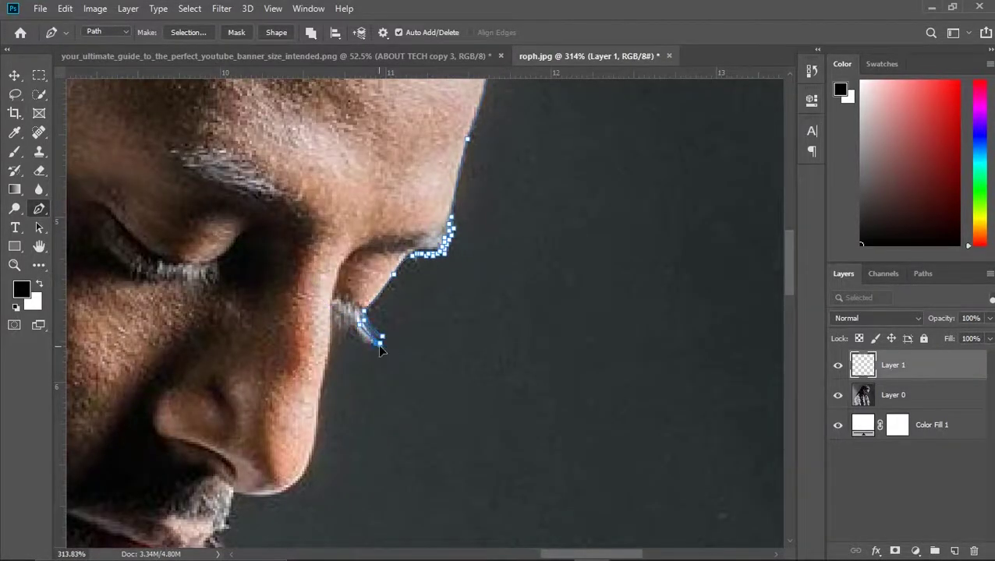
scroll(379, 350, "up", 4)
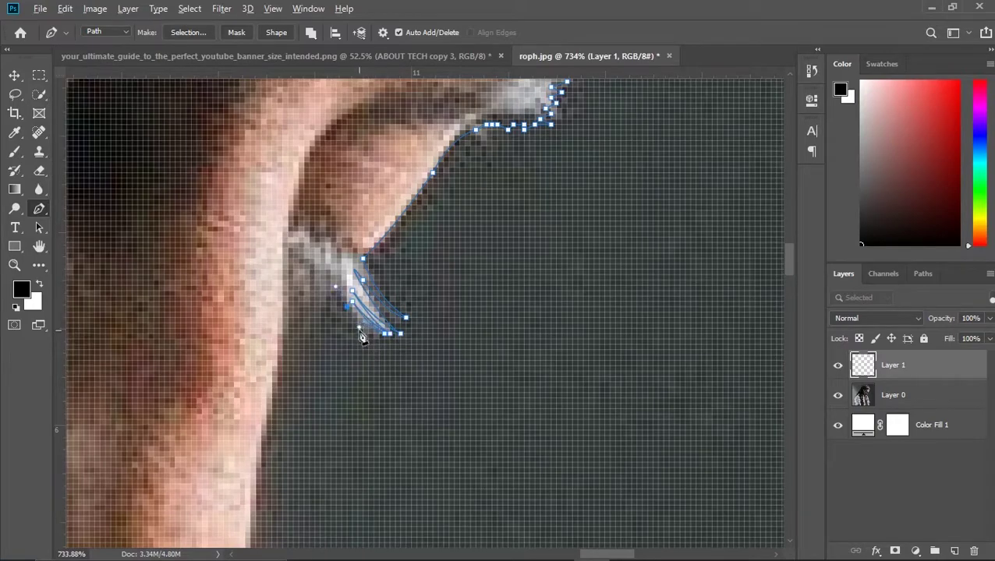
scroll(371, 340, "down", 2)
left_click(358, 351)
scroll(363, 459, "up", 1)
scroll(343, 482, "down", 2)
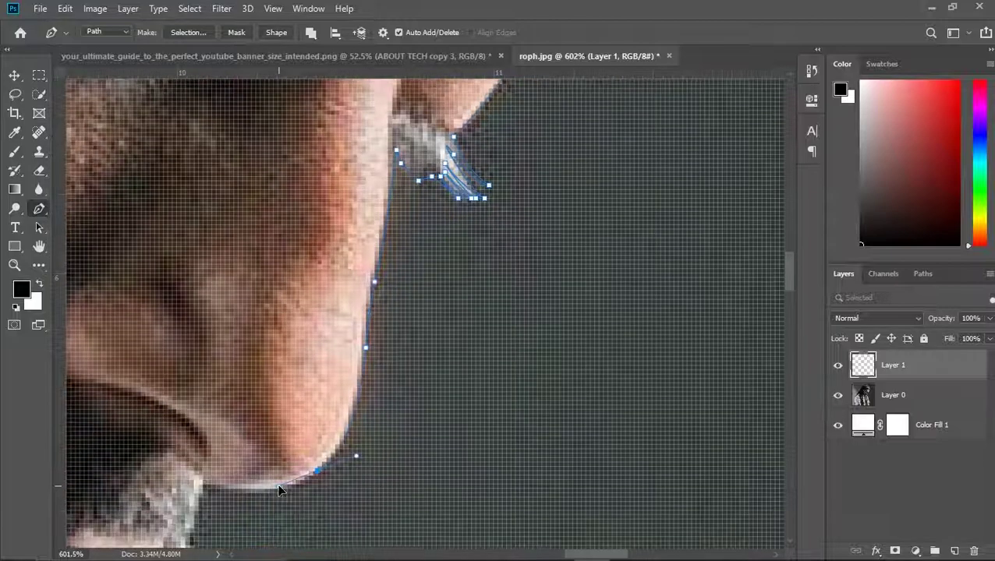
scroll(296, 480, "down", 1)
scroll(258, 480, "down", 2)
scroll(271, 450, "down", 1)
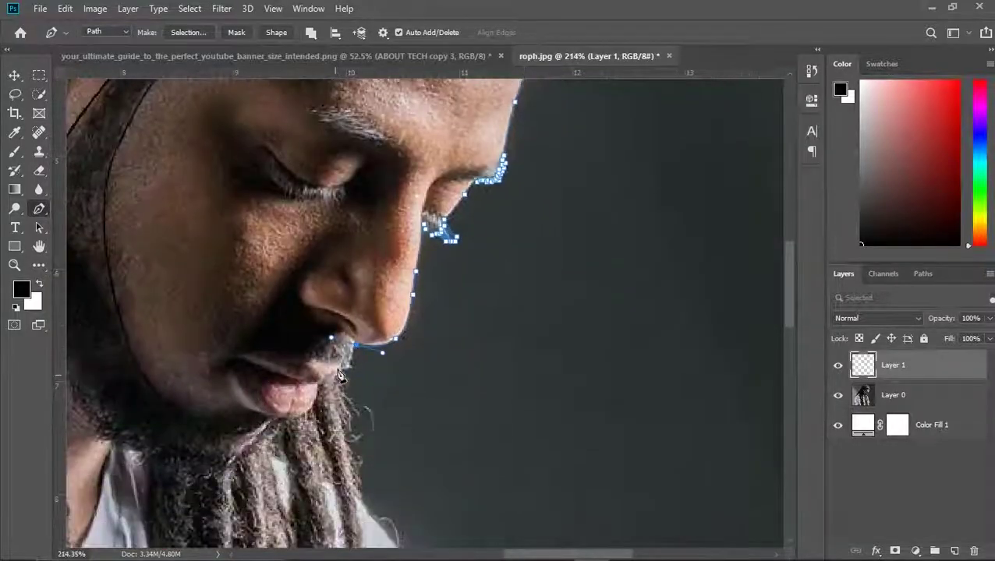
scroll(315, 400, "down", 2)
Stroke the path with the Pencil as a black outline and hide Layer 0 to preview it.
right_click(451, 348)
left_click(483, 136)
left_click(584, 173)
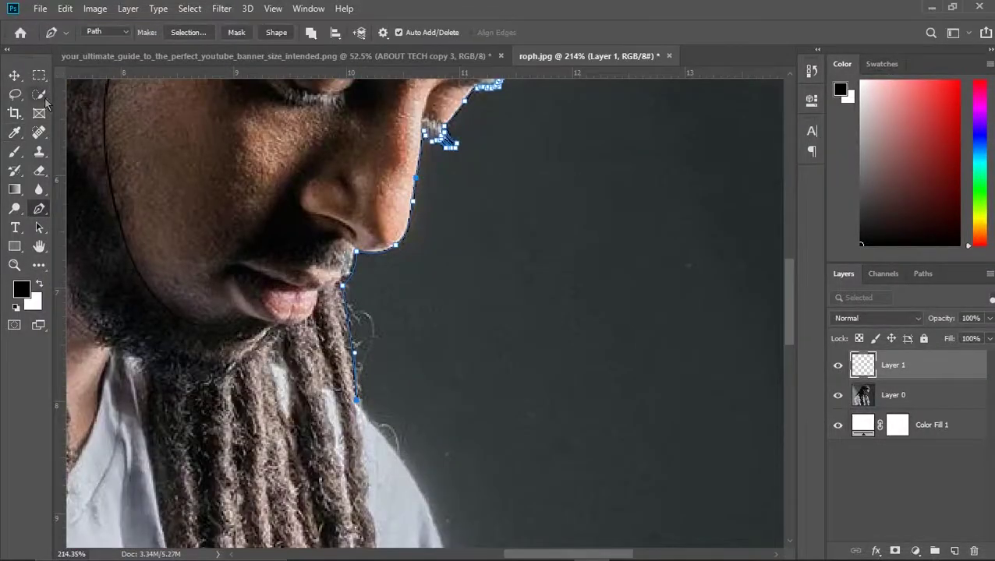
scroll(350, 381, "up", 2)
scroll(350, 381, "up", 2)
scroll(350, 380, "up", 1)
scroll(350, 380, "up", 1)
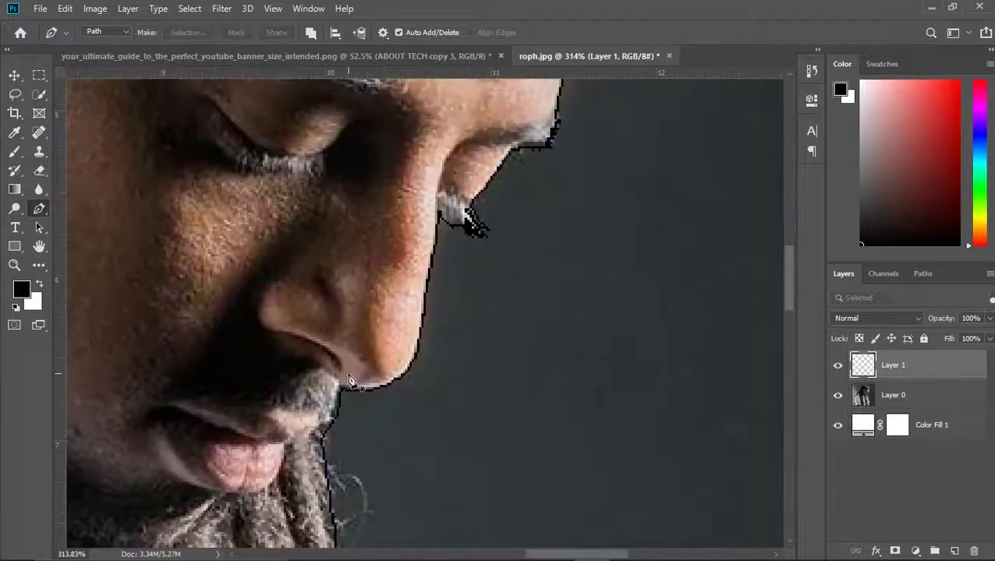
key("ctrl+1")
left_click(837, 395)
scroll(366, 334, "down", 2)
scroll(462, 350, "down", 1)
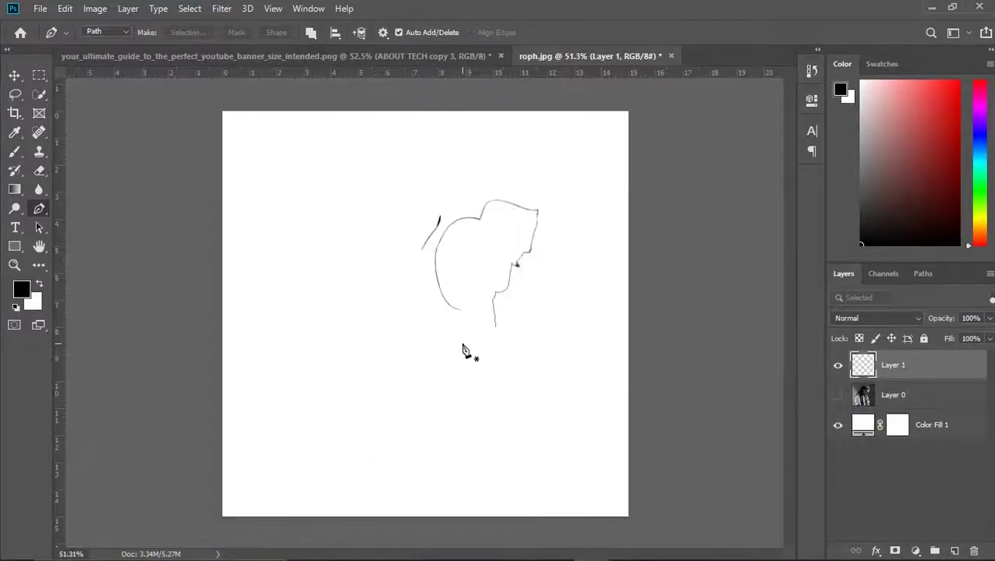
Show Layer 0 again and turn the new path into a selection.
left_click(837, 395)
scroll(493, 282, "up", 2)
scroll(492, 282, "up", 3)
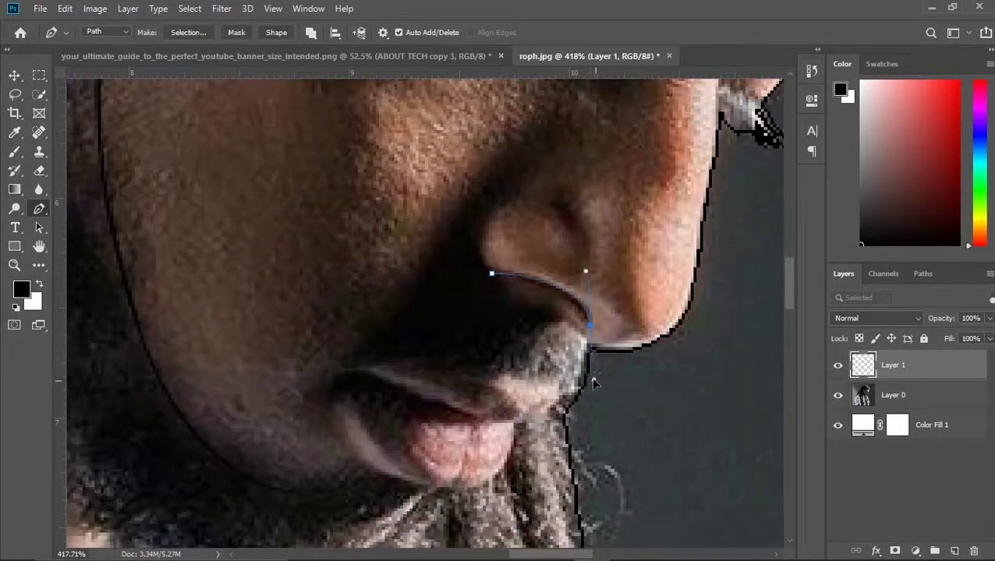
right_click(568, 306)
left_click(588, 295)
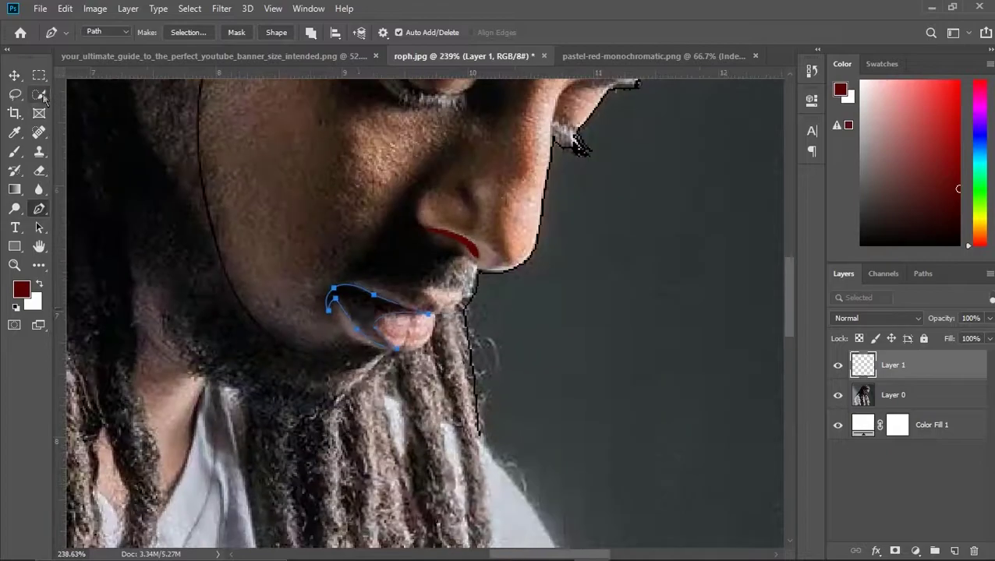
Shade the red lip with soft black at 38% flow, then deselect.
right_click(360, 306)
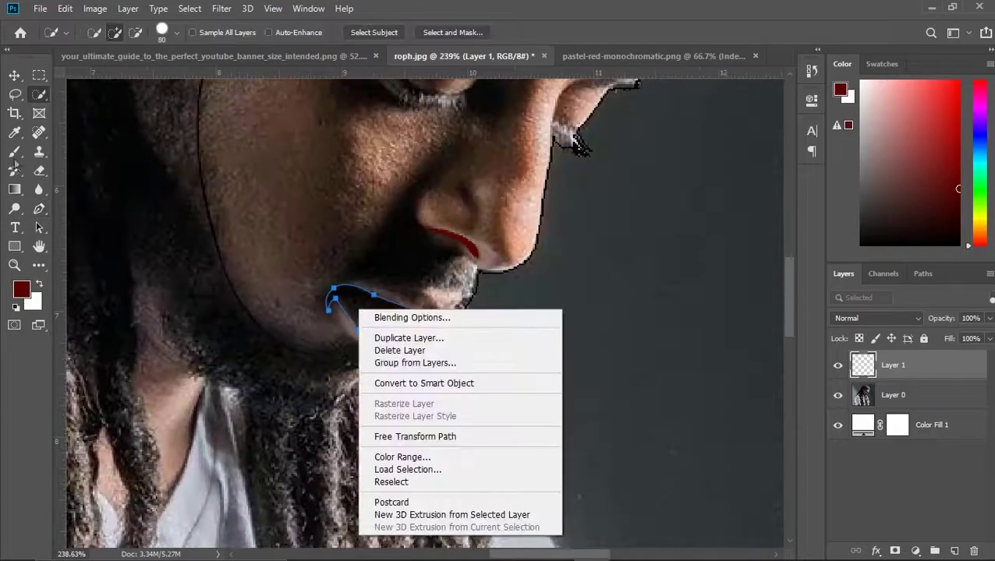
key("d")
key("shift+3")
key("shift+8")
left_click_drag(351, 301, 401, 312)
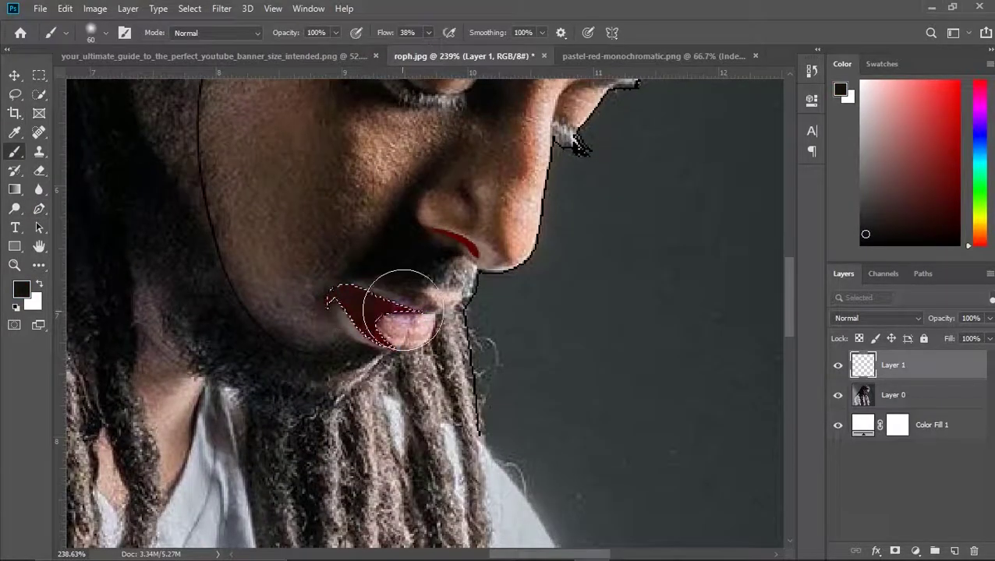
key("ctrl+d")
Move the view around the ear and return to the Pen tool.
key("w")
scroll(244, 244, "down", 5)
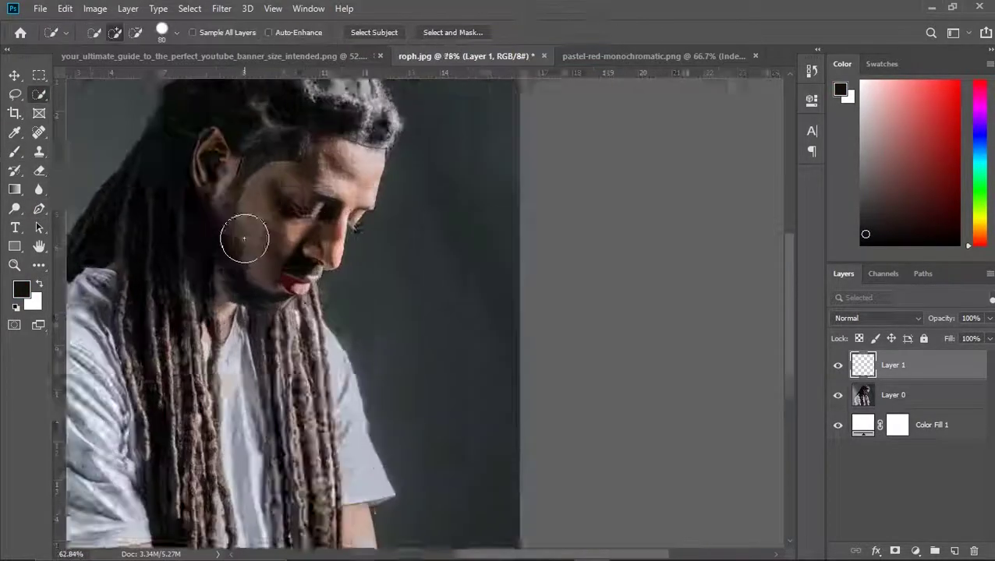
scroll(326, 207, "up", 3)
scroll(299, 245, "up", 2)
scroll(299, 245, "down", 3)
scroll(227, 243, "up", 5)
scroll(435, 246, "down", 2)
key("p")
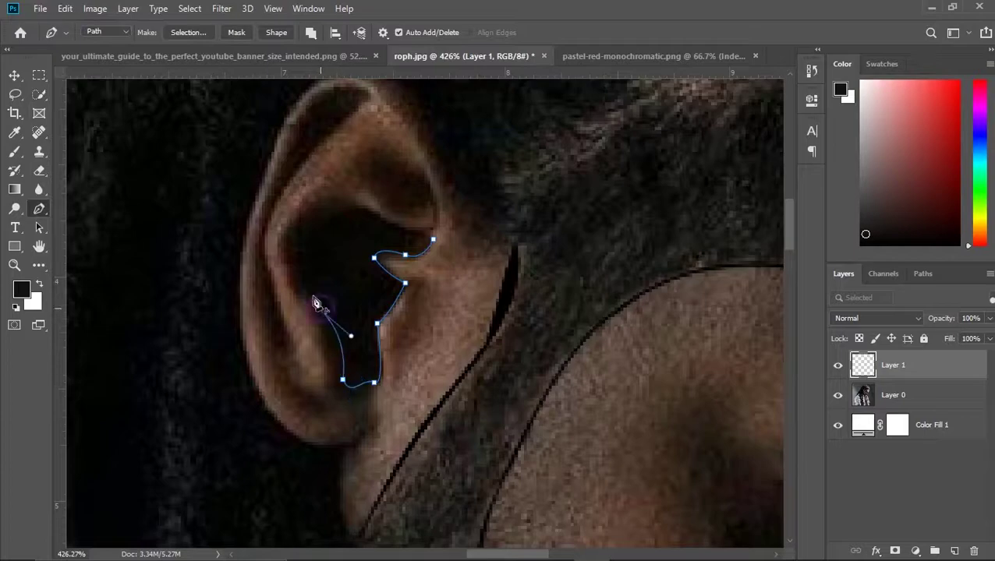
Close the inner-ear path, make it a selection and paint it dark red.
left_click(375, 215)
scroll(374, 214, "down", 3)
key("ctrl+Return")
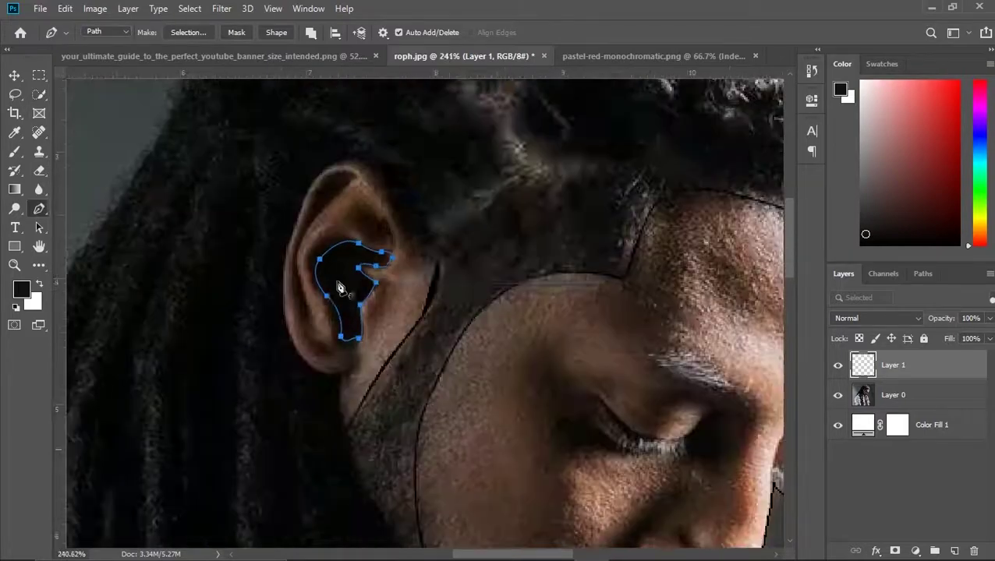
key("b")
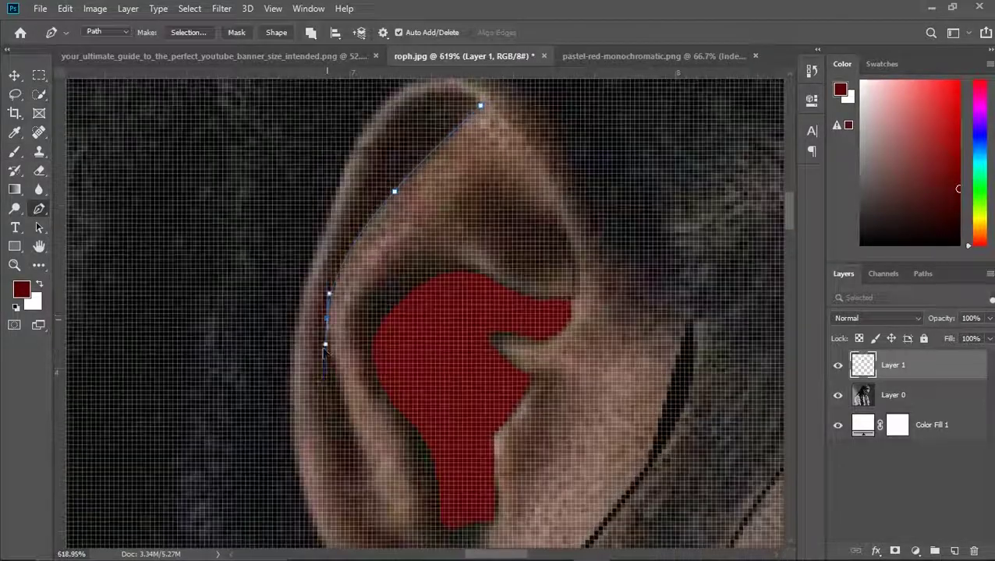
scroll(379, 189, "up", 3)
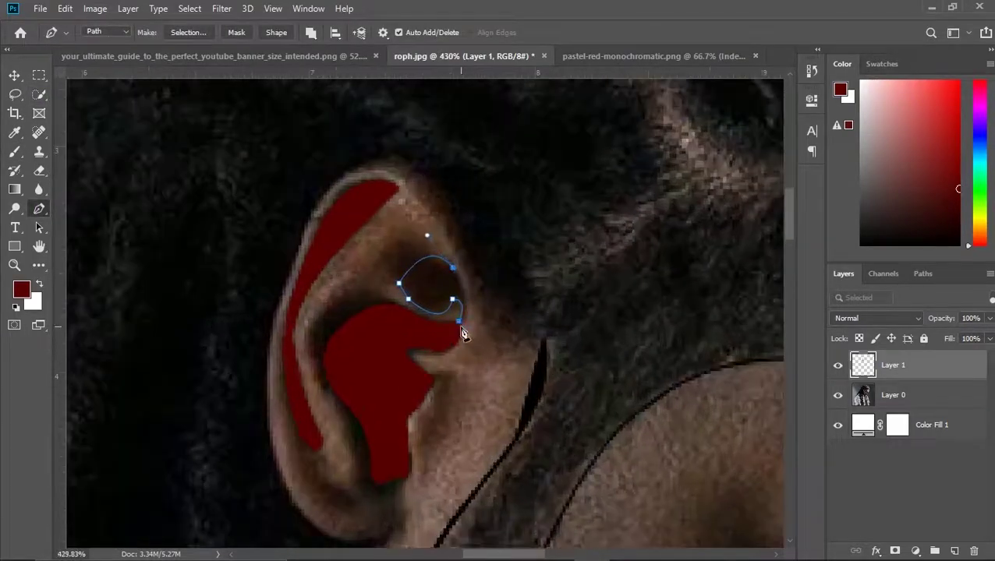
Select the ear rim path for painting, then toggle Layer 0 to check the paint.
right_click(442, 290)
left_click(506, 295)
left_click(572, 193)
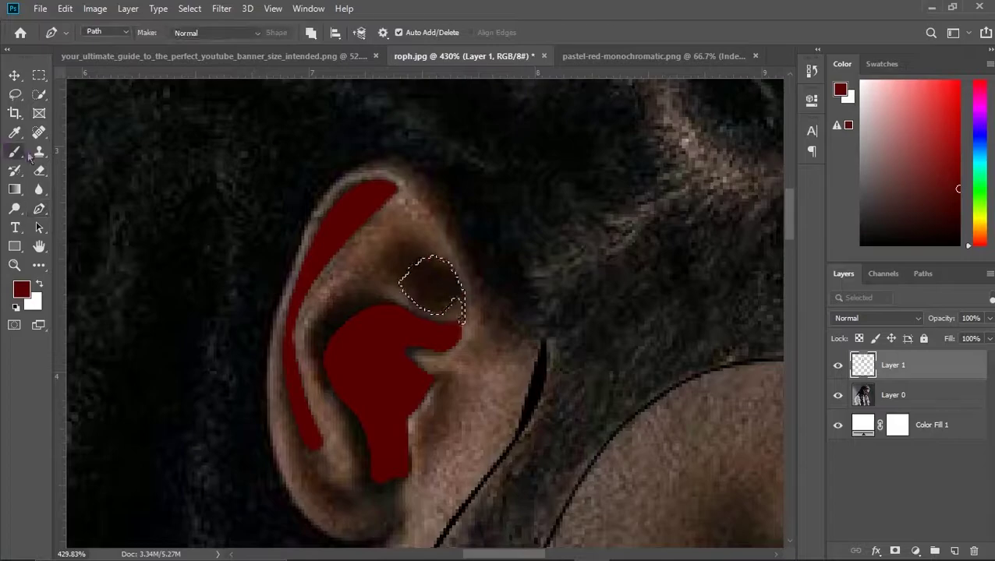
key("w")
key("ctrl+0")
left_click(838, 395)
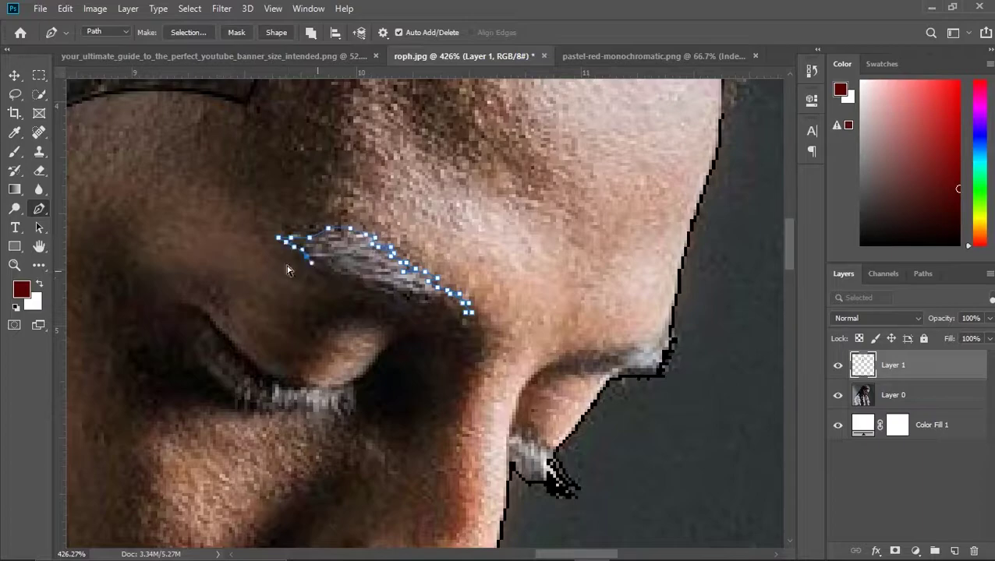
Select the eyebrow path and paint it black with a 26 px brush.
scroll(312, 269, "up", 2)
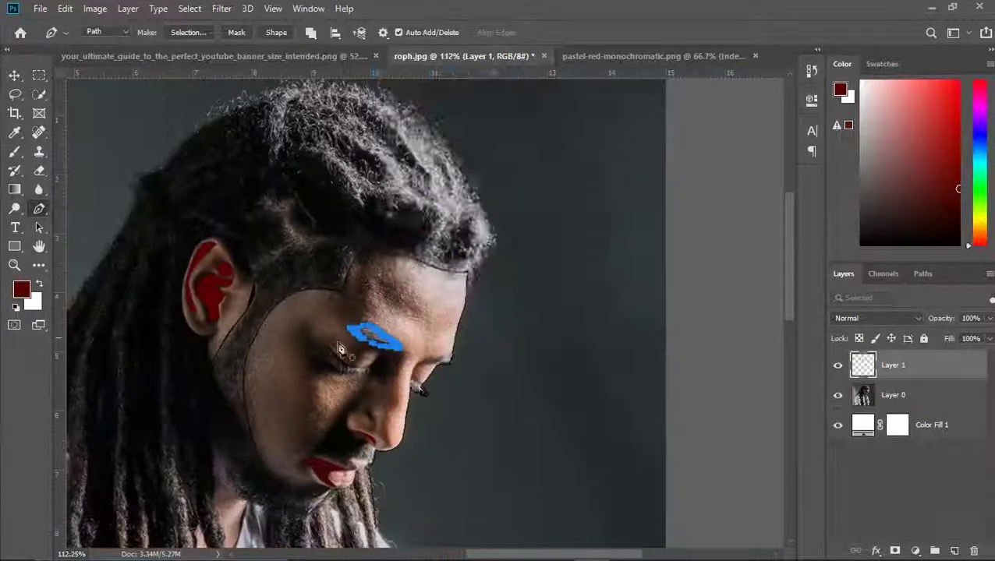
key("ctrl+Return")
key("b")
key("d")
left_click(106, 33)
scroll(109, 195, "down", 3)
double_click(94, 169)
Trace a short path along the nostril edge, select it and paint it.
key("w")
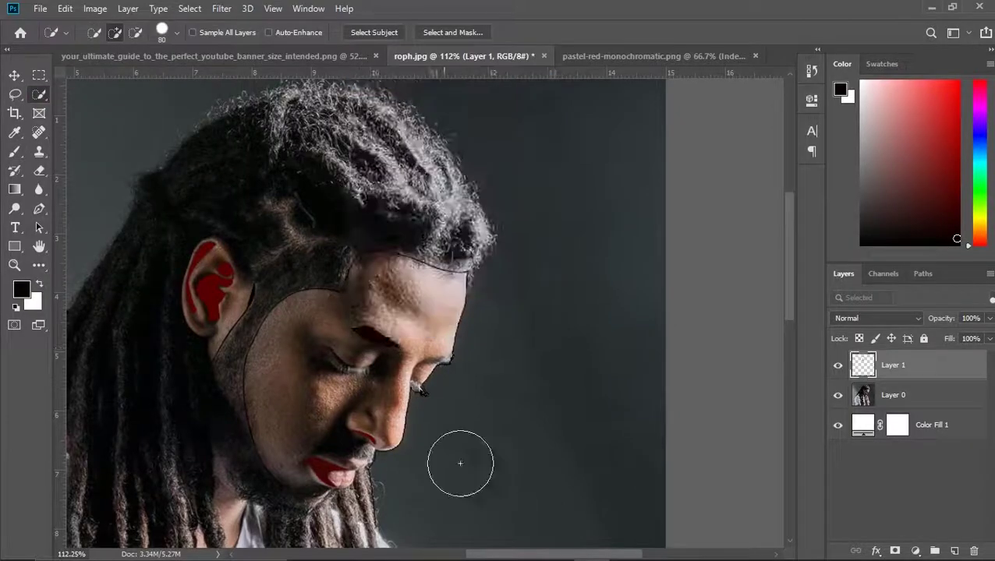
key("p")
scroll(343, 410, "up", 2)
scroll(456, 388, "up", 2)
left_click(449, 313)
left_click(469, 298)
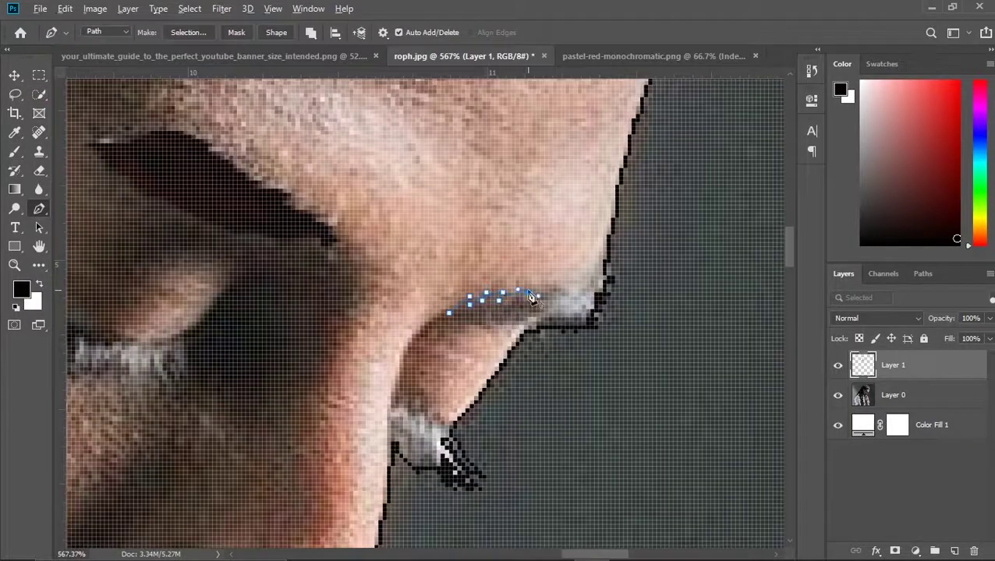
right_click(462, 322)
key("ctrl+Return")
key("ctrl+1")
key("b")
key("w")
Start a new Pen path at the hairline beside the ear.
scroll(524, 289, "up", 1)
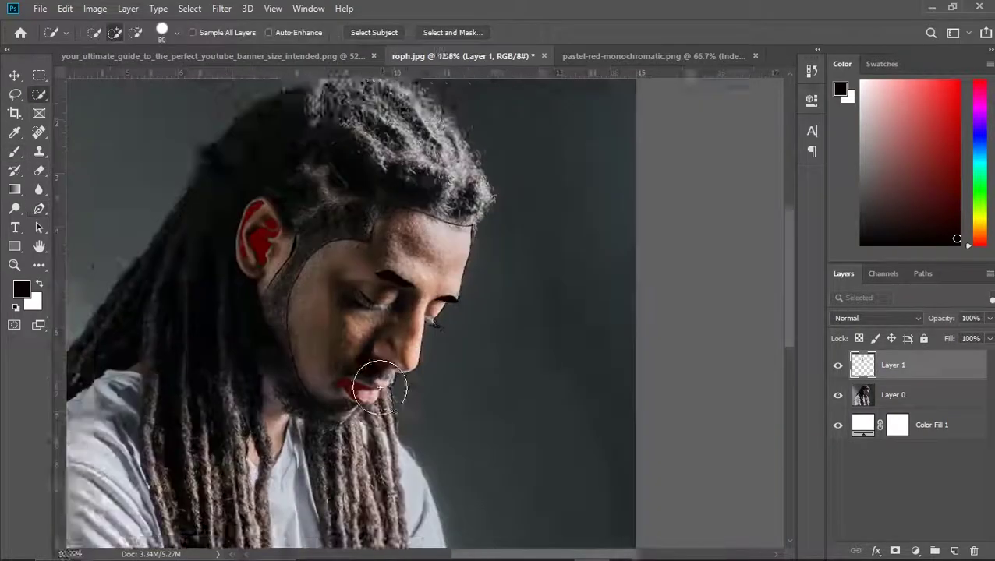
scroll(385, 404, "down", 2)
scroll(267, 344, "down", 2)
scroll(389, 295, "down", 2)
key("p")
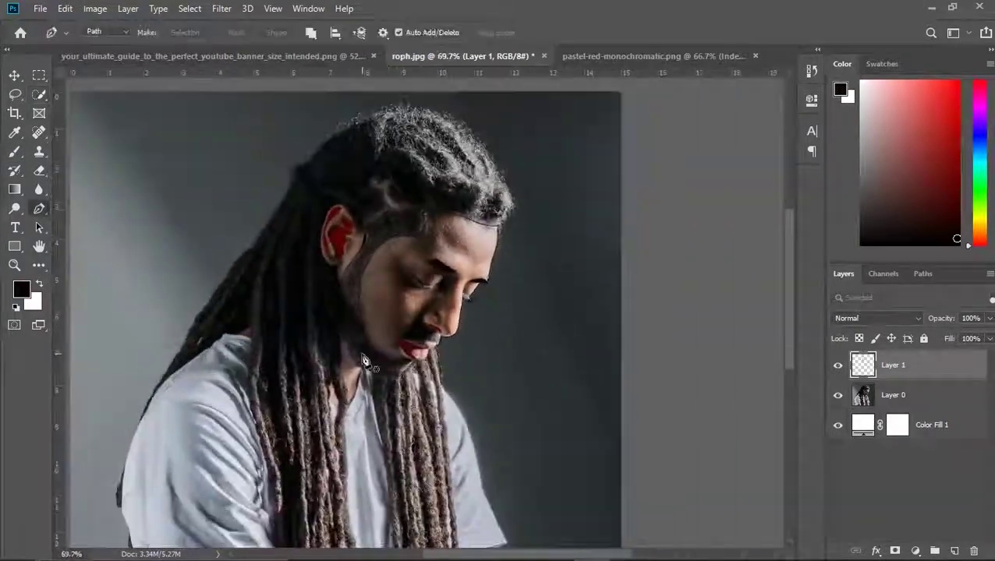
scroll(312, 265, "up", 1)
scroll(359, 234, "up", 2)
left_click(353, 206)
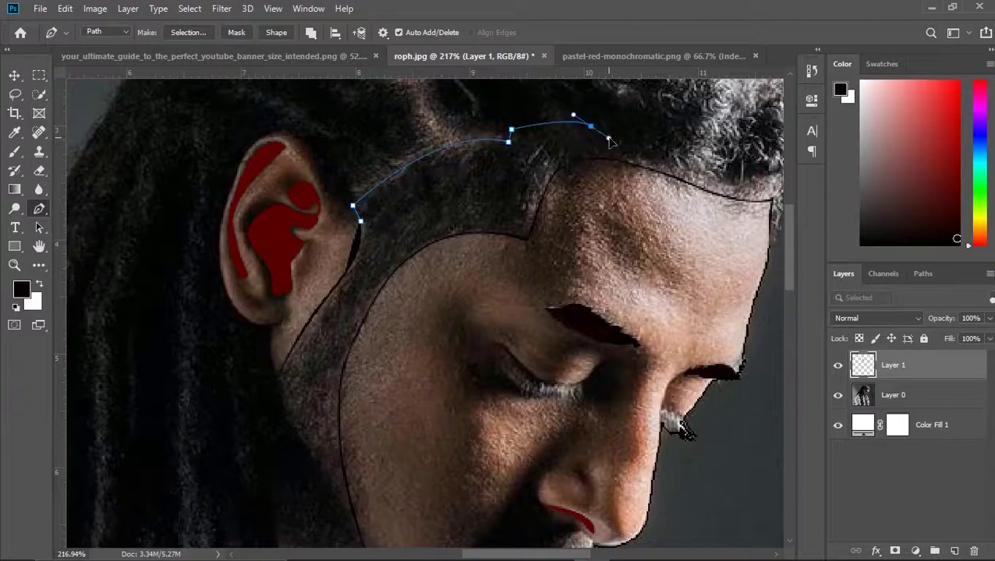
Extend the hairline path with a curved anchor and add a new empty layer above Layer 0.
left_click(699, 178)
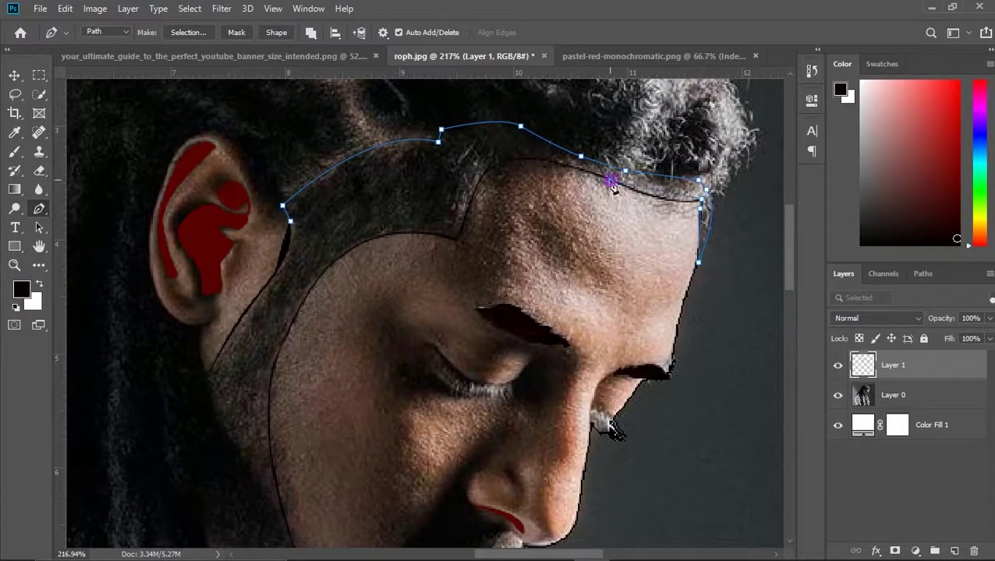
scroll(615, 185, "up", 1)
left_click(640, 197)
key("alt+bracketleft")
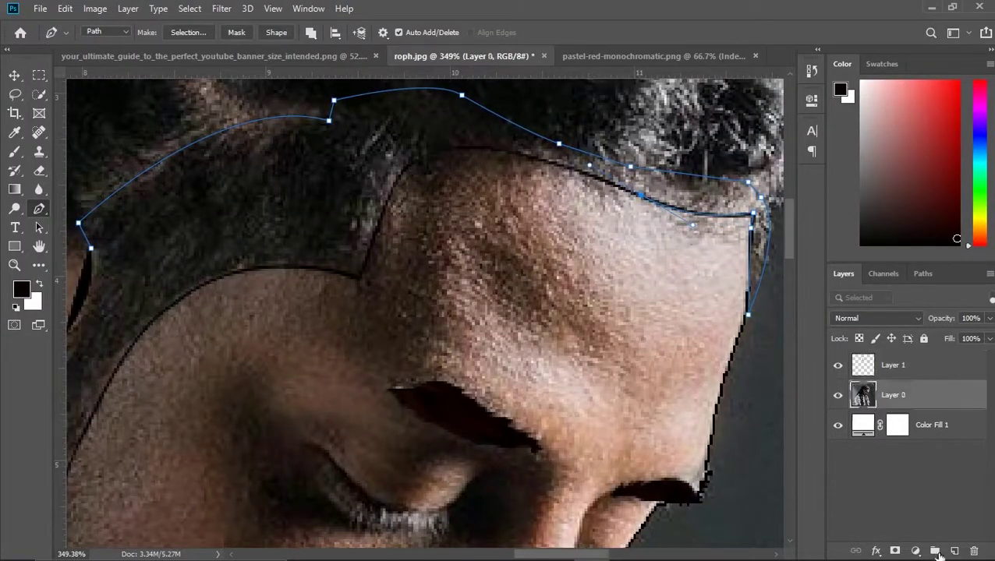
key("ctrl+shift+alt+n")
scroll(375, 216, "left", 2)
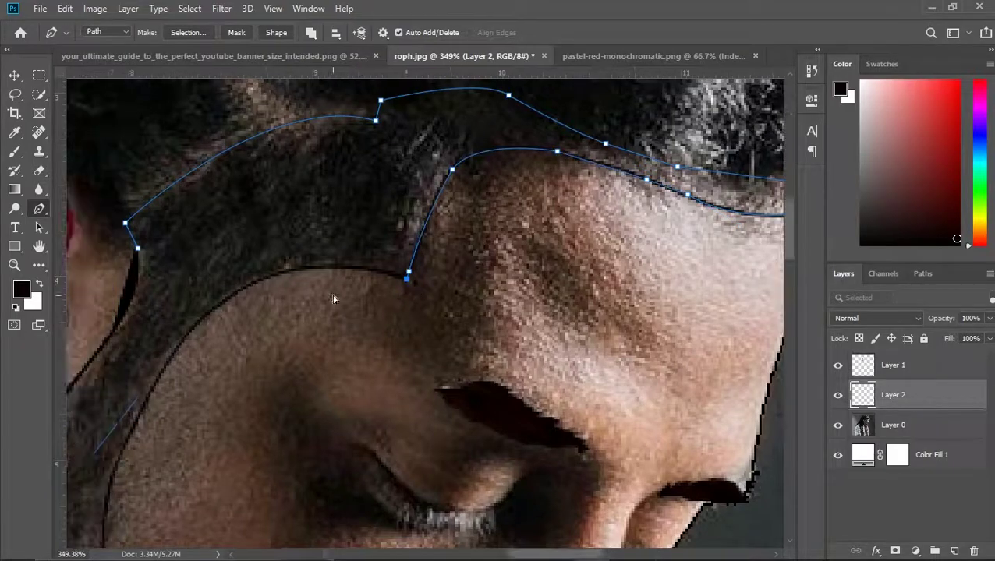
Continue the face outline path down the cheek, along the jaw and back to the ear.
left_click(288, 222)
scroll(344, 348, "down", 5)
left_click_drag(268, 169, 265, 220)
scroll(273, 363, "down", 1)
left_click_drag(282, 319, 304, 391)
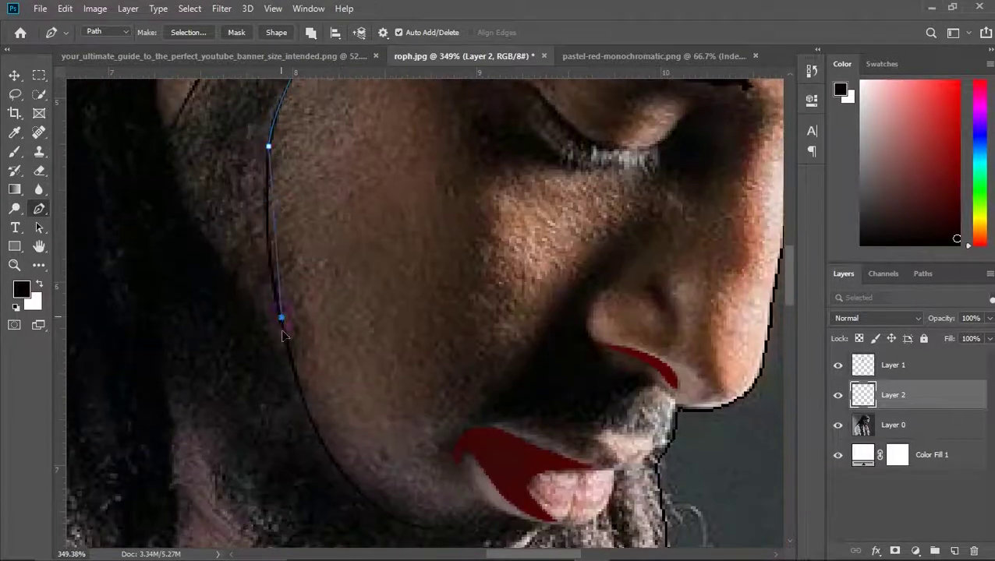
scroll(423, 441, "down", 1)
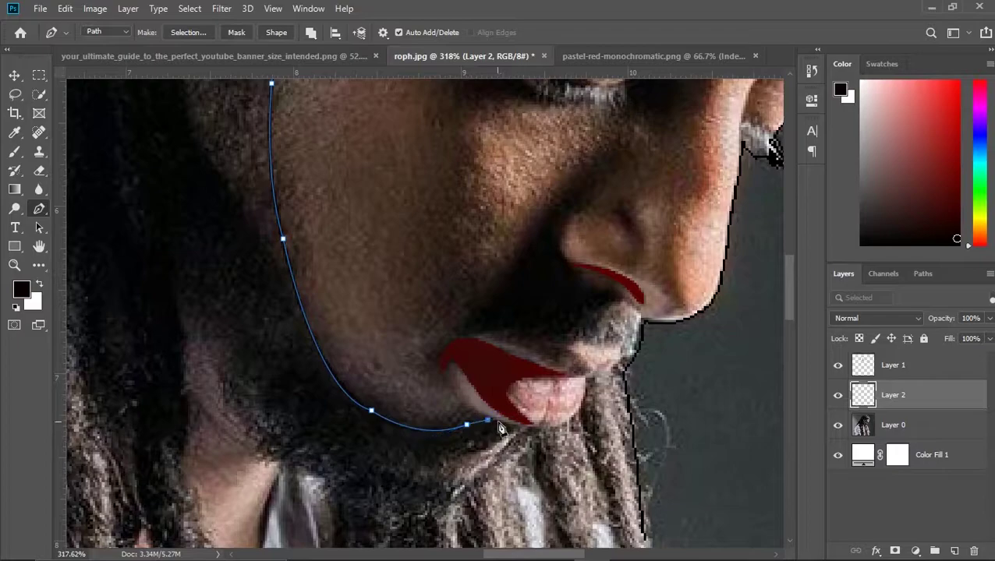
scroll(335, 413, "up", 3)
left_click(377, 355)
scroll(377, 356, "up", 3)
left_click(344, 193)
scroll(344, 193, "up", 2)
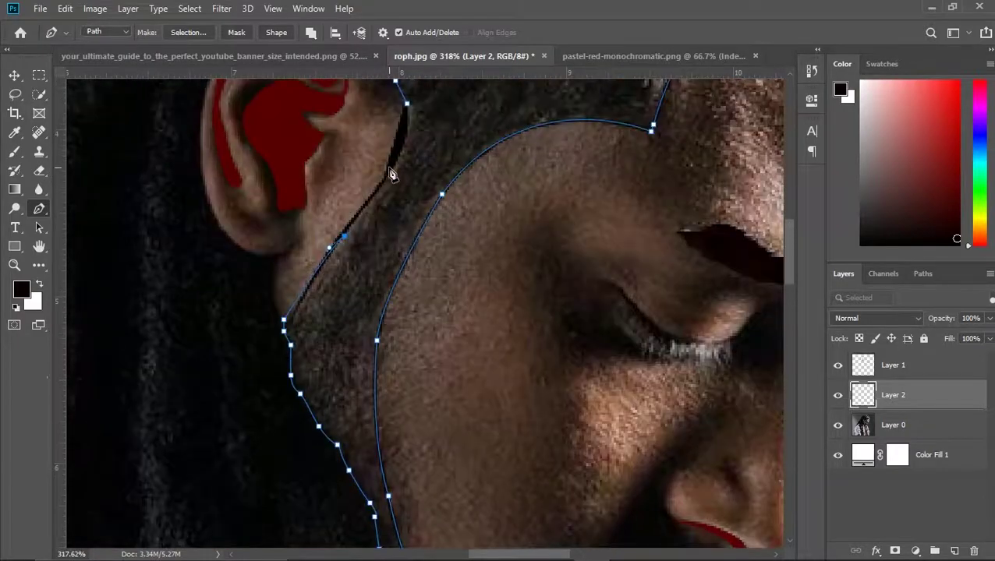
left_click(388, 167)
Turn the face outline into a selection and paint the hairline-to-jaw band dark red.
key("ctrl+0")
left_click(188, 32)
left_click(570, 131)
left_click(15, 151)
left_click_drag(444, 218, 374, 328)
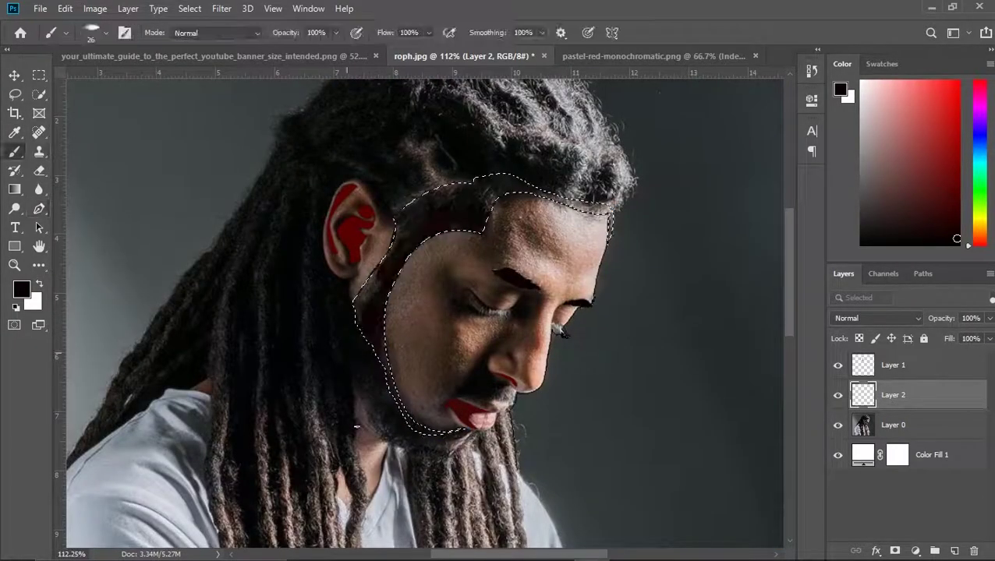
left_click_drag(374, 281, 367, 378)
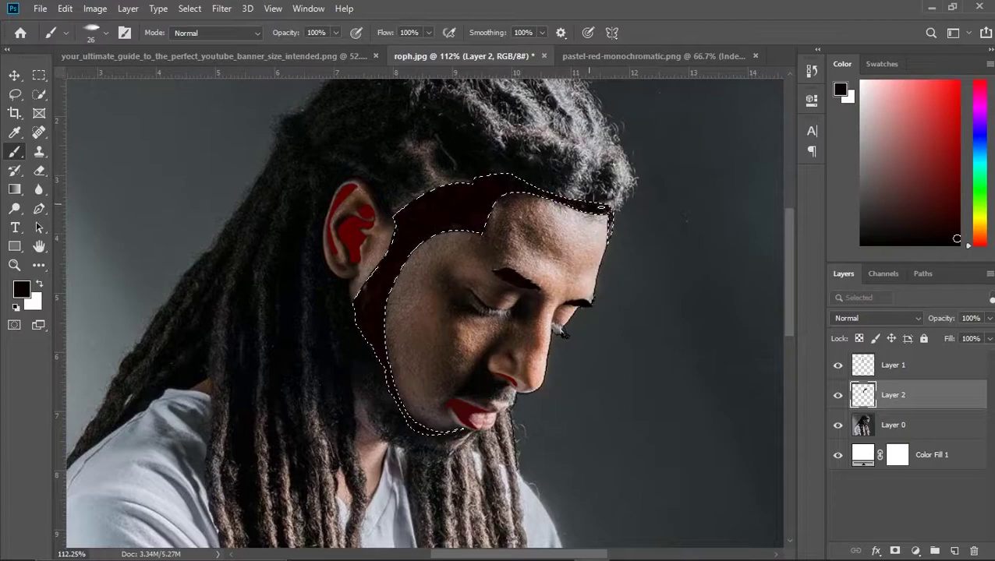
Deselect the band and toggle Layer 0 visibility to check the result.
right_click(471, 222)
key("ctrl+d")
key("w")
left_click(838, 425)
Trace and close a Pen outline around the crown of the hair.
scroll(342, 246, "up", 2)
scroll(342, 246, "down", 2)
key("p")
scroll(505, 257, "up", 1)
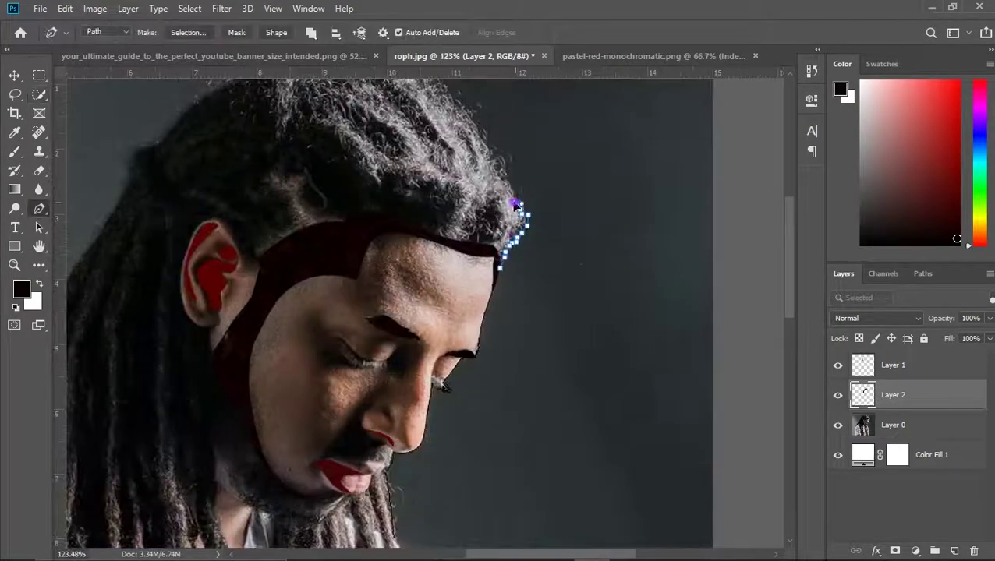
scroll(485, 140, "up", 2)
left_click_drag(455, 134, 343, 154)
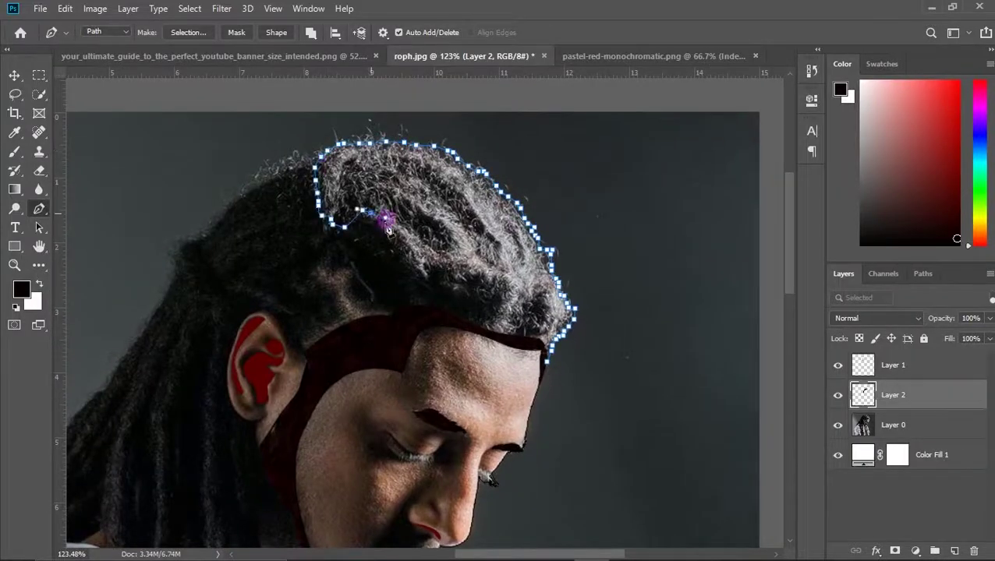
left_click(893, 425)
On new Layer 3, paint the crown selection dark red, then deselect.
left_click(954, 552)
right_click(468, 233)
key("Return")
key("b")
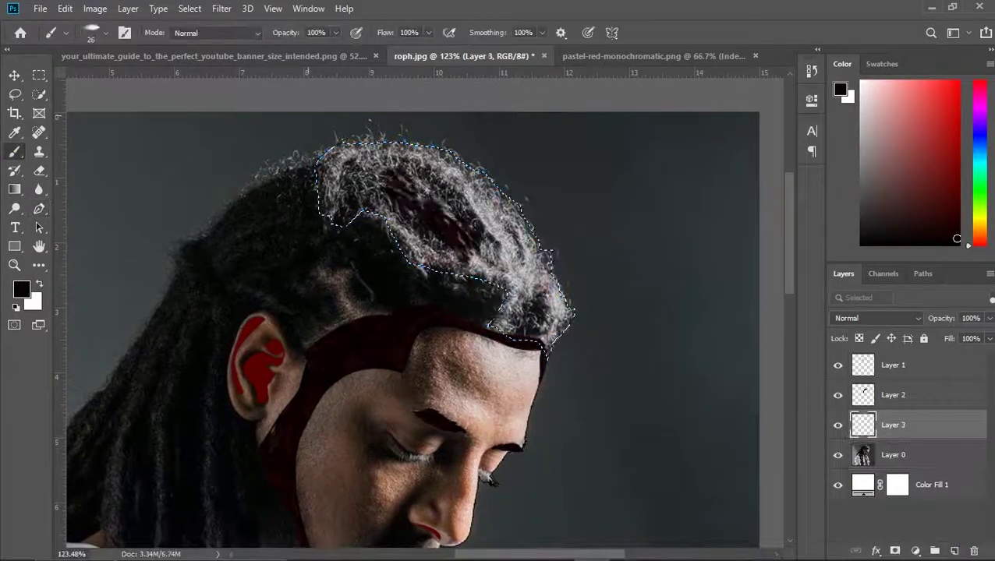
left_click_drag(460, 234, 343, 179)
mouse_move(421, 234)
left_mouse_down()
mouse_move(546, 320)
mouse_move(530, 304)
mouse_move(499, 343)
left_mouse_up()
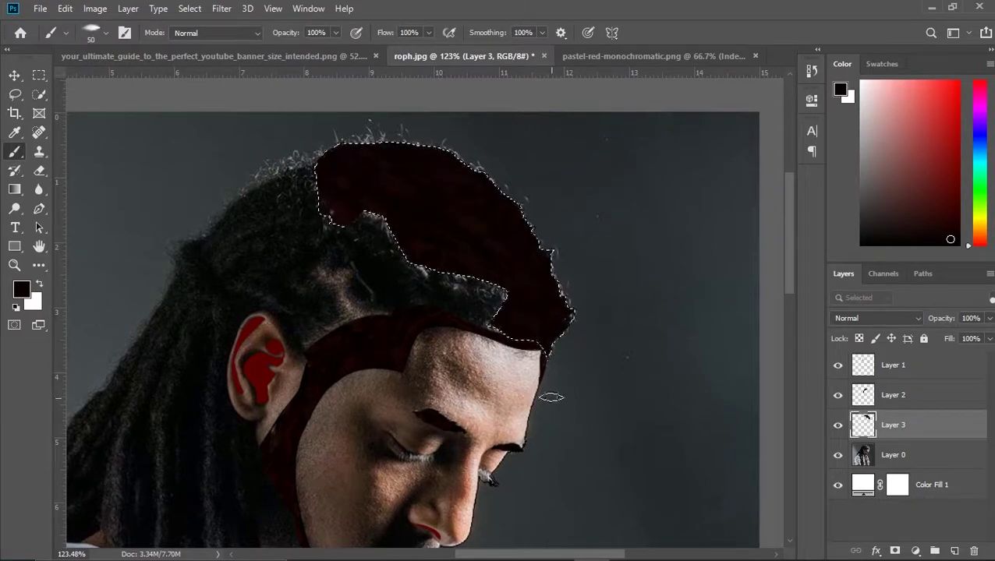
left_click_drag(452, 216, 411, 148)
left_click(39, 94)
key("ctrl+d")
scroll(413, 312, "down", 2)
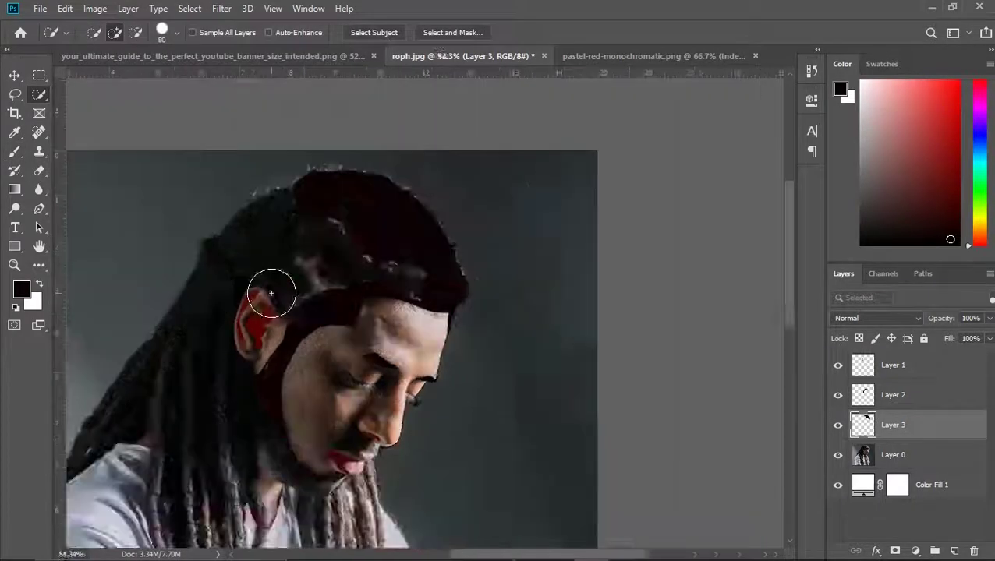
Trace a Pen path along the hairline from the ear up to the crown.
key("p")
scroll(456, 189, "down", 2, "alt")
left_click(650, 224)
scroll(545, 199, "up", 3, "alt")
left_click_drag(531, 176, 524, 133)
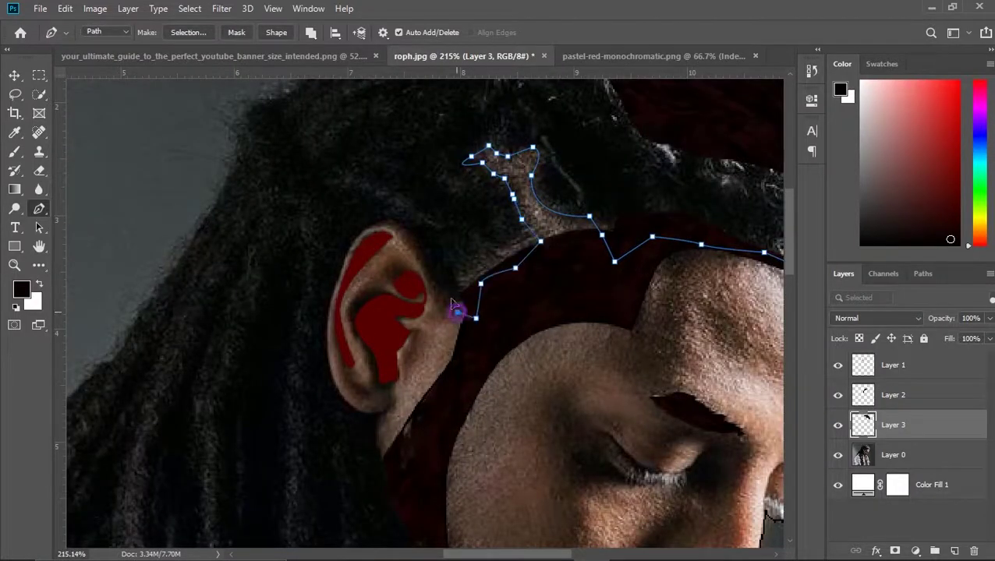
left_click(290, 160)
scroll(333, 166, "up", 2)
left_click(333, 166)
scroll(373, 151, "down", 1, "alt")
left_click(451, 143)
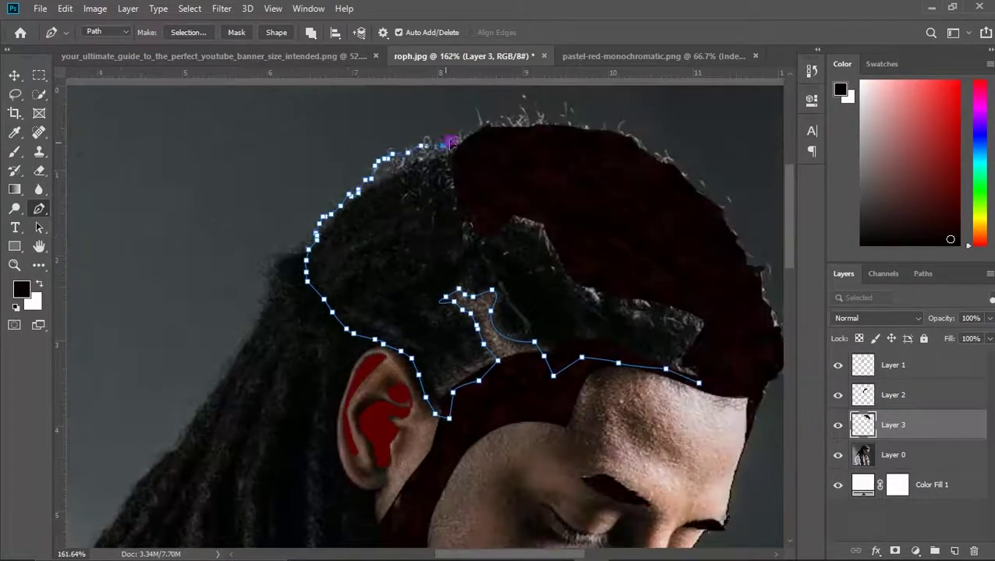
scroll(450, 142, "down", 3)
Convert the hairline path to a selection and add new Layer 4.
left_click(188, 32)
key("Return")
left_click(893, 455)
key("ctrl+shift+alt+n")
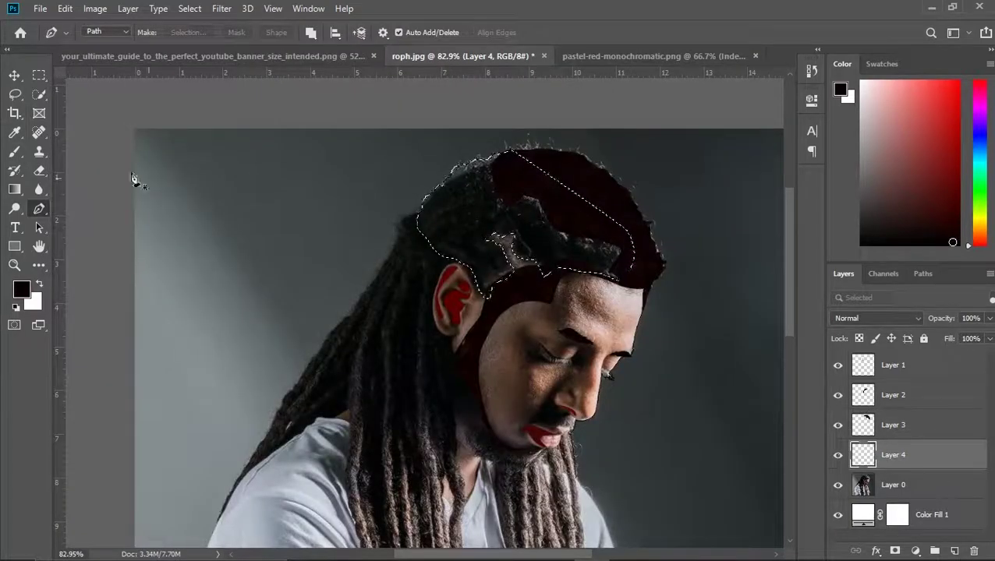
key("b")
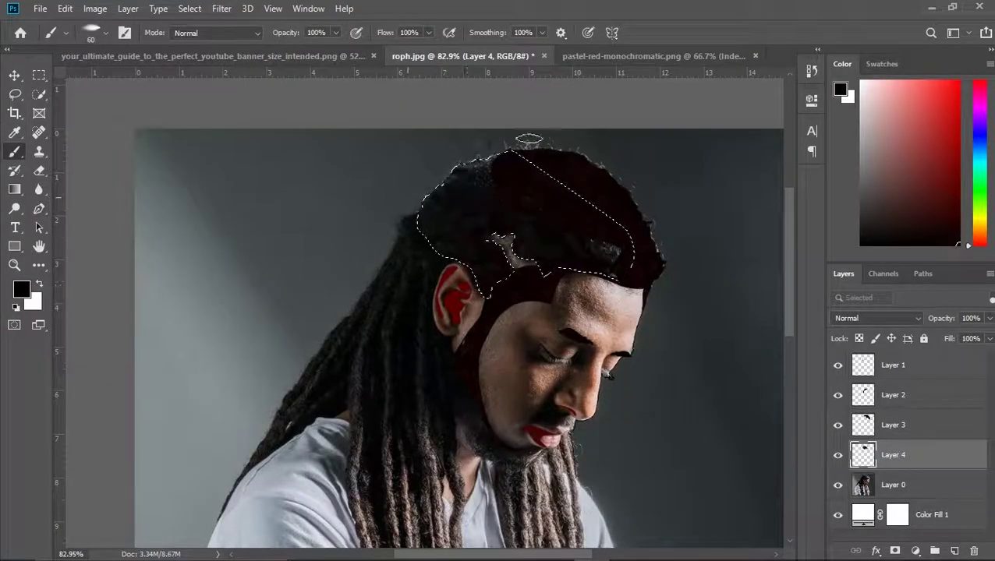
Resize the brush, set opacity to 28, paint the scalp hair black, then deselect.
key("bracketleft")
key("bracketleft")
key("bracketleft")
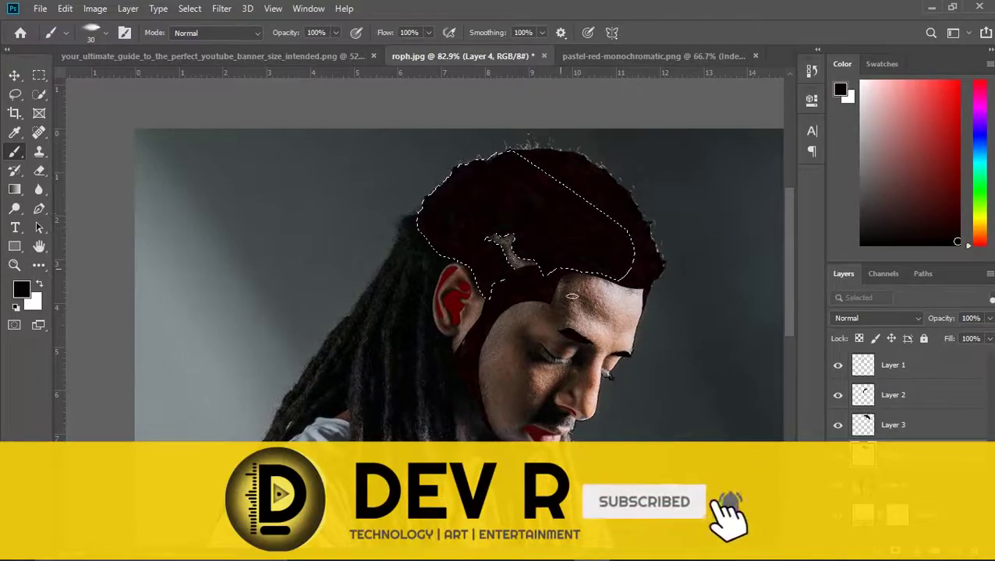
key("bracketright")
key("bracketright")
key("2")
key("8")
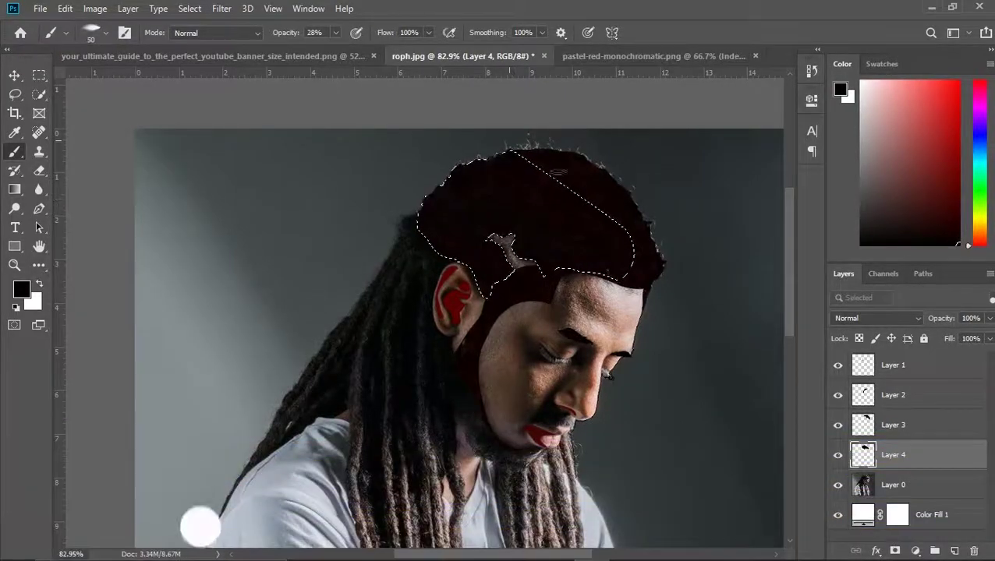
key("ctrl+d")
key("w")
Start a new path along the outer edge of the dreadlocks.
scroll(394, 224, "down", 3)
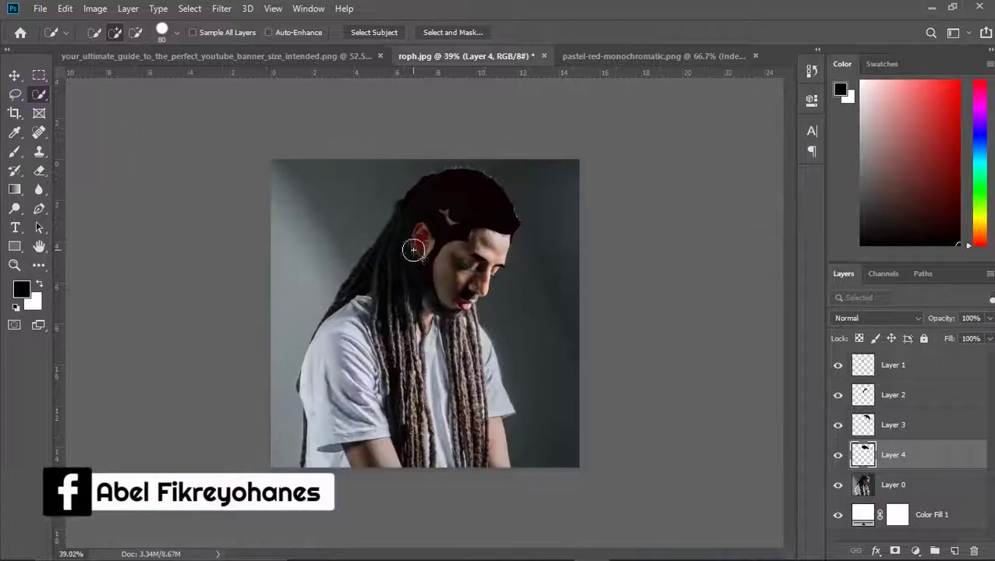
scroll(394, 224, "up", 2)
scroll(394, 223, "up", 2)
key("b")
left_click(549, 197)
left_click(541, 210)
Trace the outer dreadlocks edge down toward the shirt.
left_click(525, 239)
left_click(511, 267)
left_click(496, 282)
left_click(449, 335)
left_click(480, 333)
scroll(480, 333, "down", 1)
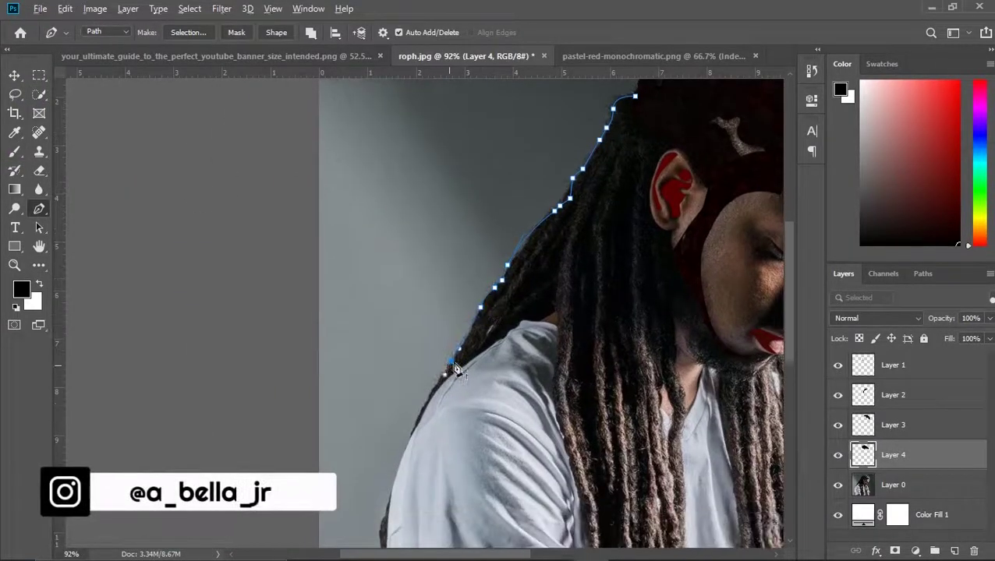
left_click(450, 366)
scroll(365, 315, "up", 2)
scroll(365, 315, "up", 2)
Follow the hair edge along the shirt shoulder and down the dreadlocks.
left_click(360, 301)
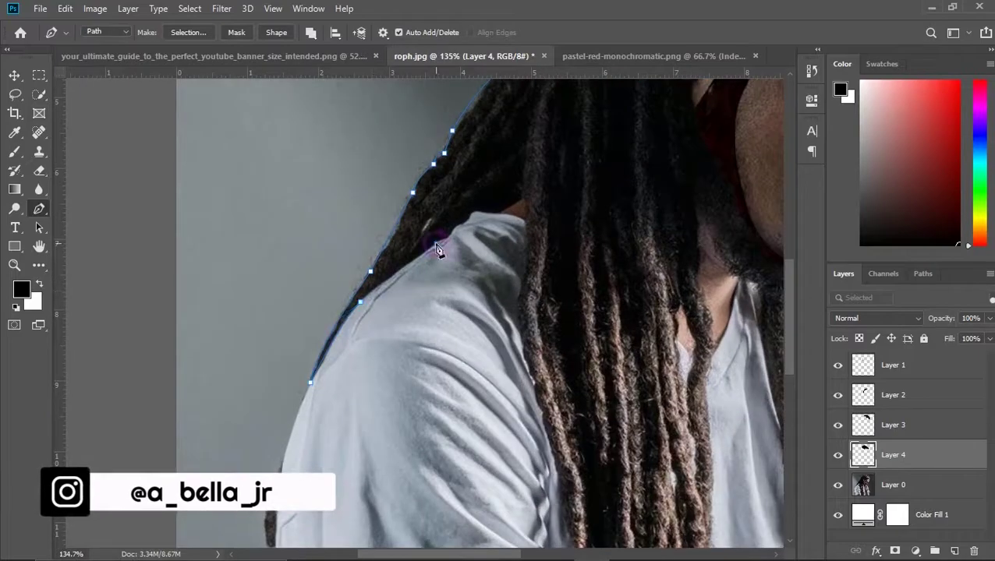
left_click(437, 243)
left_click(463, 224)
left_click(507, 216)
left_click(526, 200)
left_click(526, 278)
left_click(518, 305)
left_click(527, 329)
Continue the path down the sleeve edge to the photo's bottom edge.
key("ctrl+0")
scroll(357, 359, "up", 5)
scroll(357, 358, "down", 1)
left_click(379, 419)
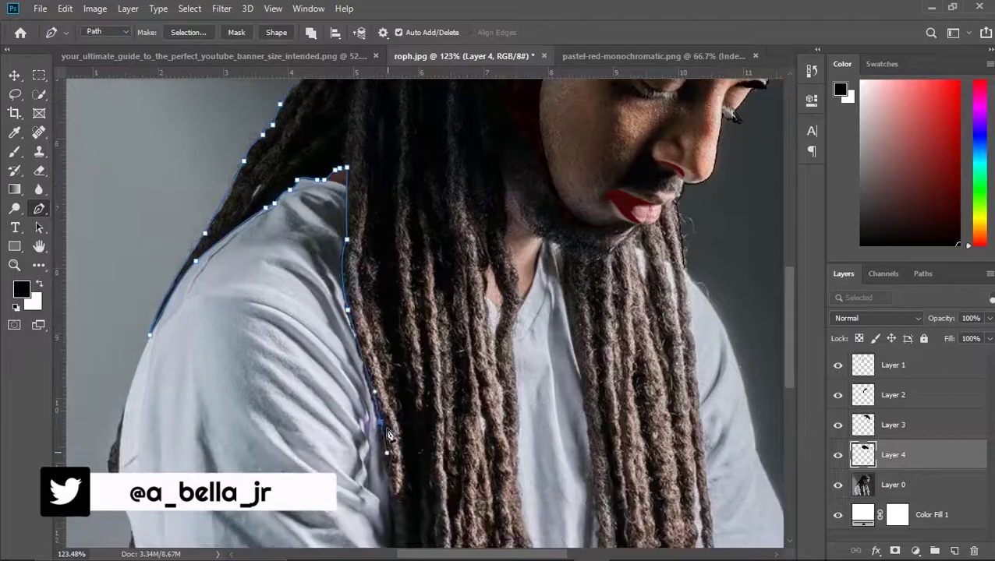
scroll(379, 420, "down", 3)
left_click(399, 359)
left_click(408, 448)
scroll(437, 437, "down", 2)
left_click(443, 421)
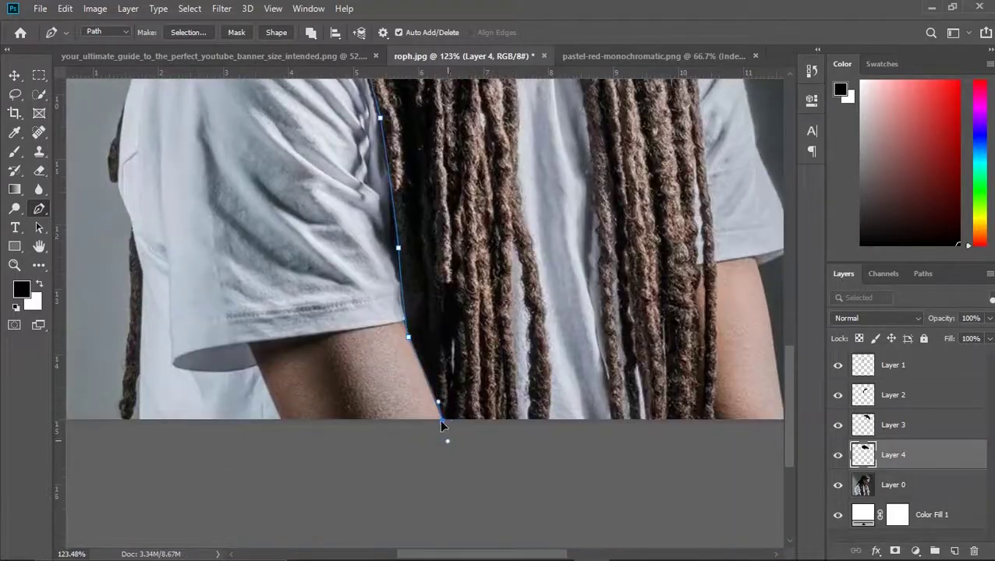
Trace back up the dreadlocks' inner edge and curve the path around the ear.
scroll(552, 394, "up", 3)
left_click(552, 392)
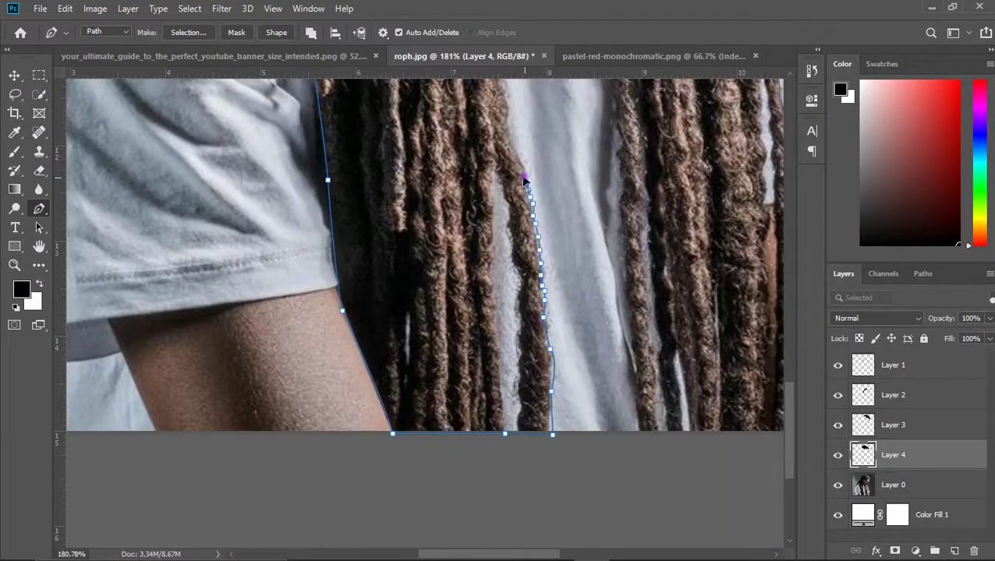
scroll(515, 156, "up", 2)
scroll(537, 162, "down", 1)
scroll(505, 189, "up", 1)
left_click(505, 187)
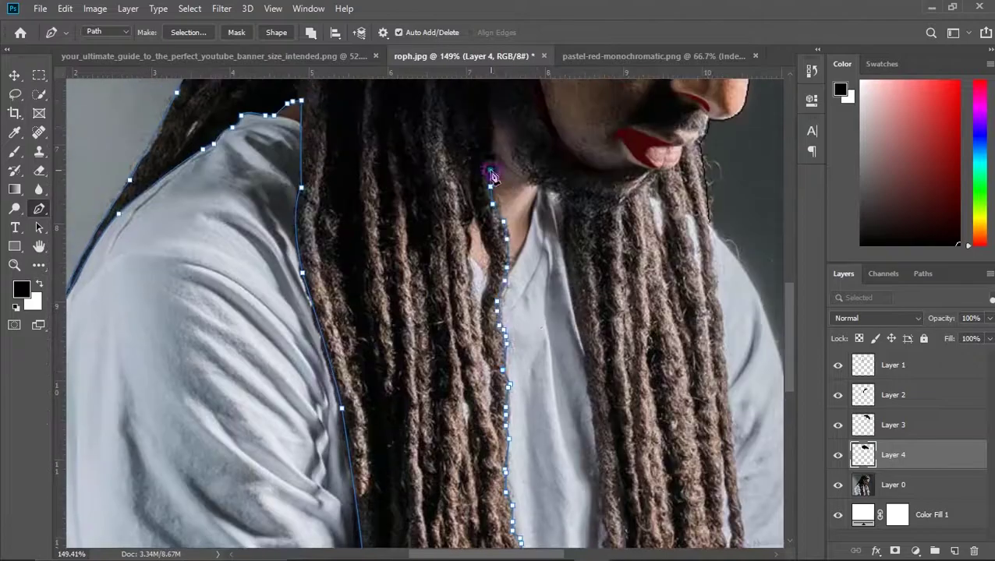
scroll(492, 178, "up", 2)
scroll(483, 187, "up", 2)
left_click(476, 193)
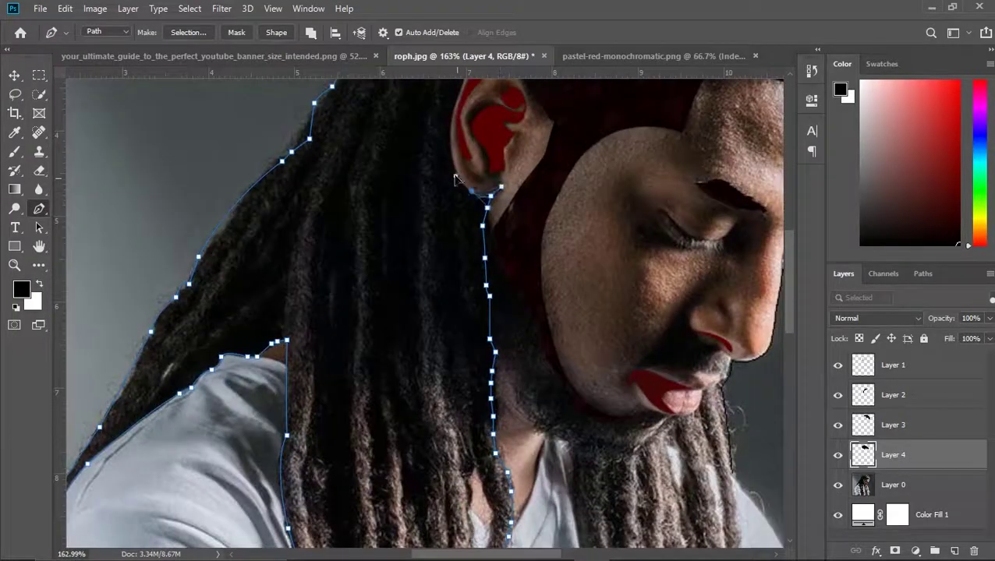
scroll(468, 191, "up", 2)
left_click(452, 227)
left_click(450, 205)
left_click_drag(454, 160, 461, 145)
scroll(466, 192, "up", 2)
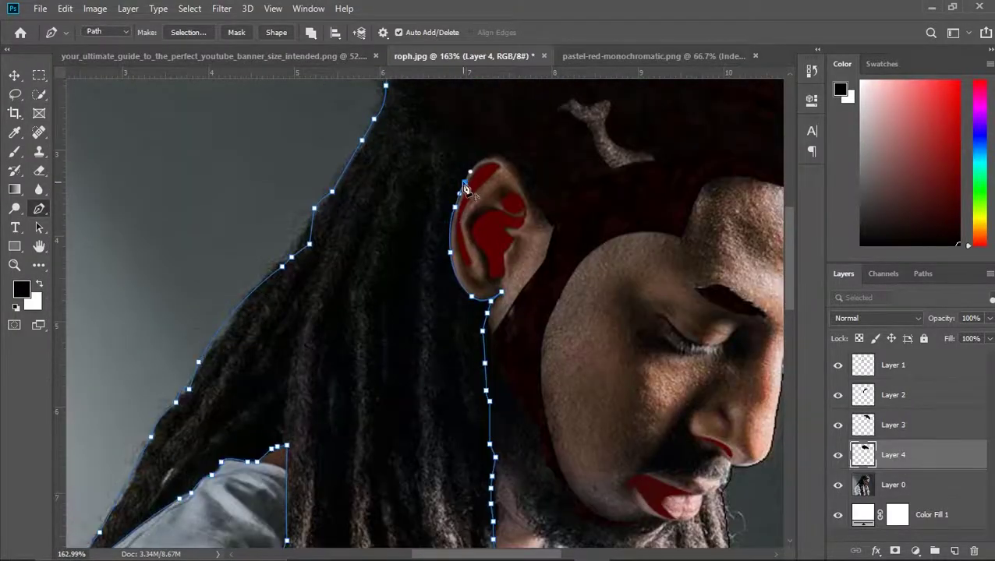
Close the path, make it a selection on new Layer 5 and fill it black.
left_click(595, 195)
left_click(460, 99)
scroll(460, 100, "down", 5)
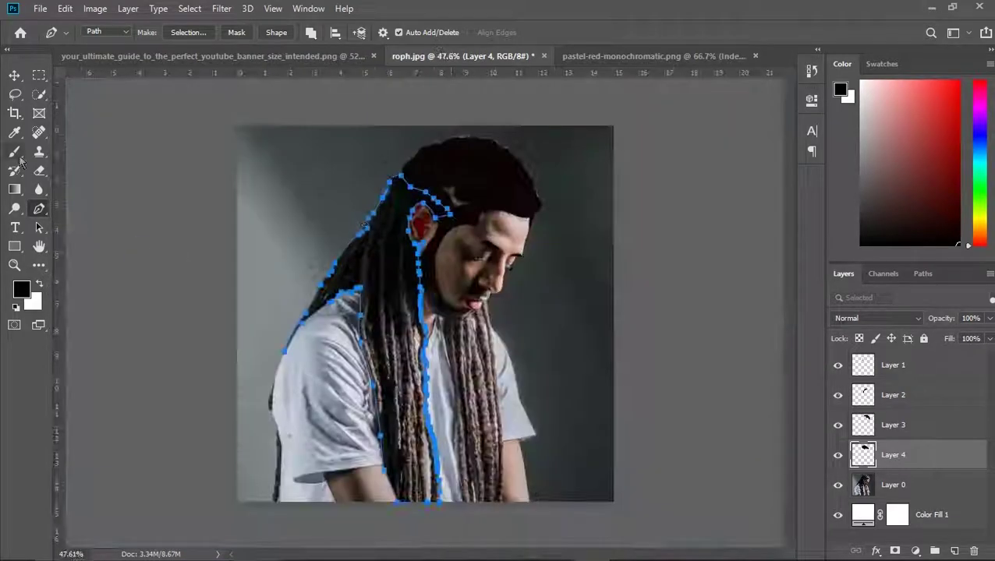
key("b")
left_click(40, 208)
key("ctrl+Return")
left_click(955, 551, "ctrl")
key("b")
key("alt+BackSpace")
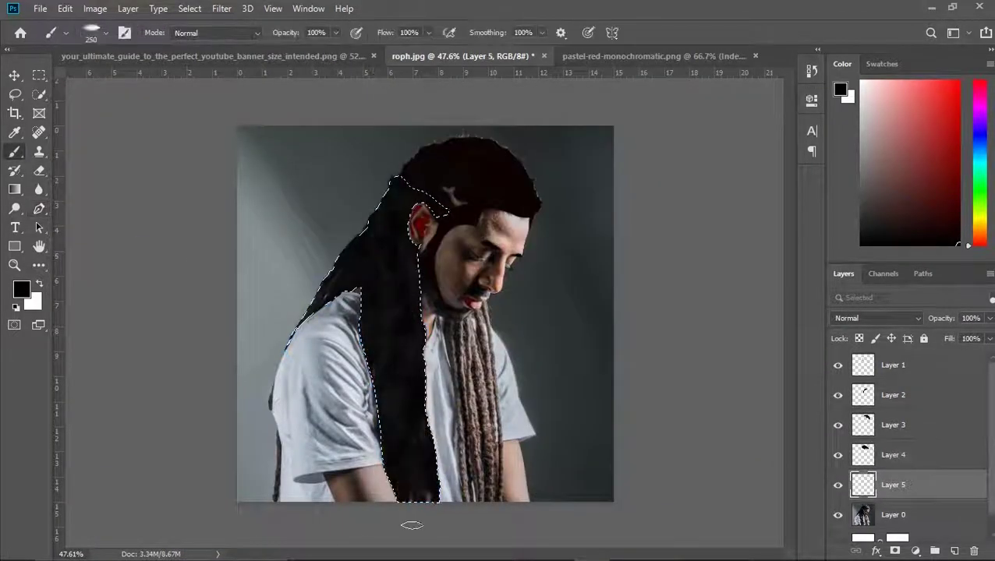
Paint black along the shoulder dreadlock edges with a finer, then slightly larger, brush.
key("bracketleft")
key("bracketleft")
key("bracketleft")
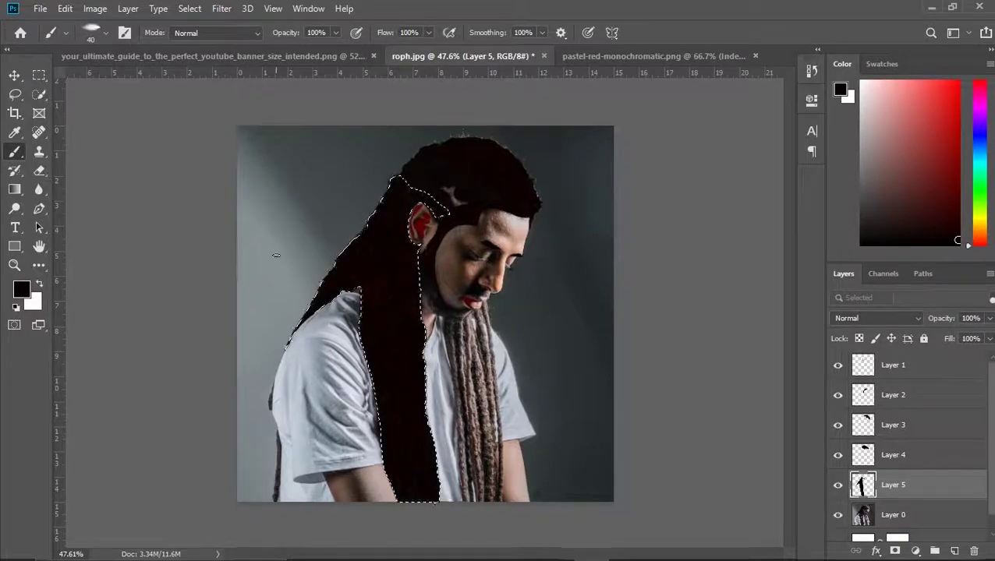
key("bracketleft")
key("bracketleft")
key("bracketleft")
scroll(382, 455, "up", 6)
scroll(427, 450, "down", 3)
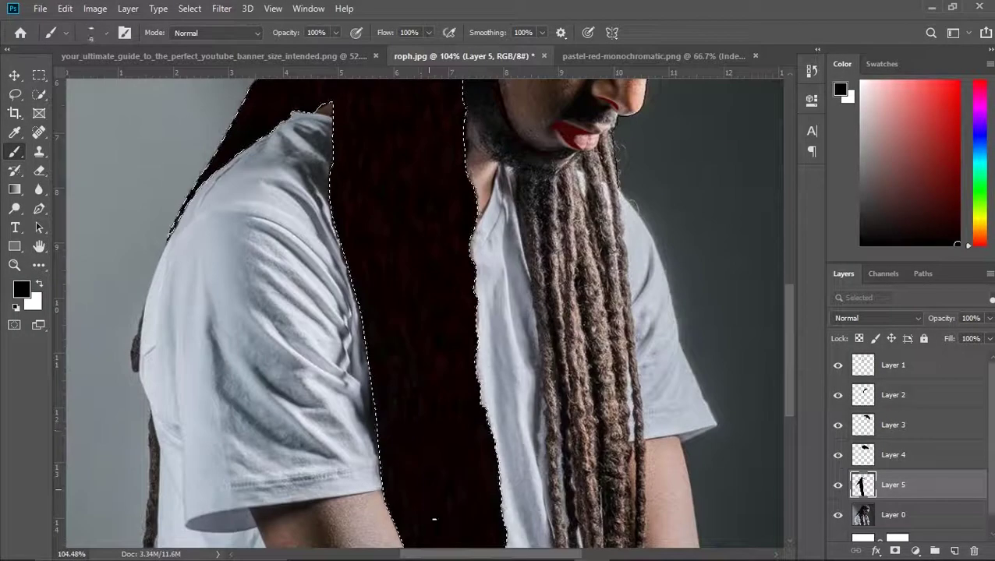
scroll(406, 226, "up", 1)
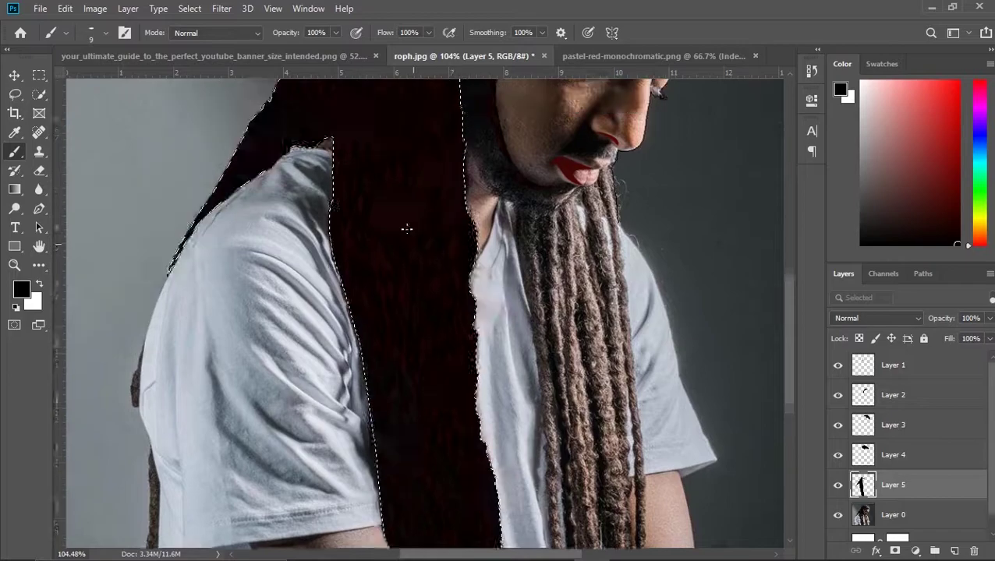
scroll(390, 234, "up", 1)
scroll(343, 244, "up", 1)
scroll(341, 244, "down", 2)
scroll(358, 266, "down", 1)
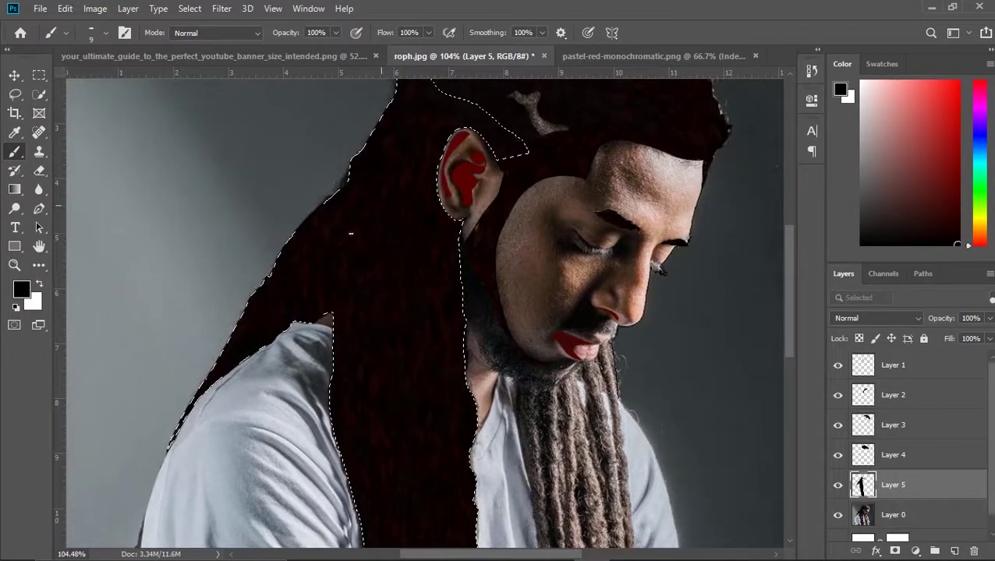
scroll(390, 312, "down", 3)
key("bracketright")
key("bracketright")
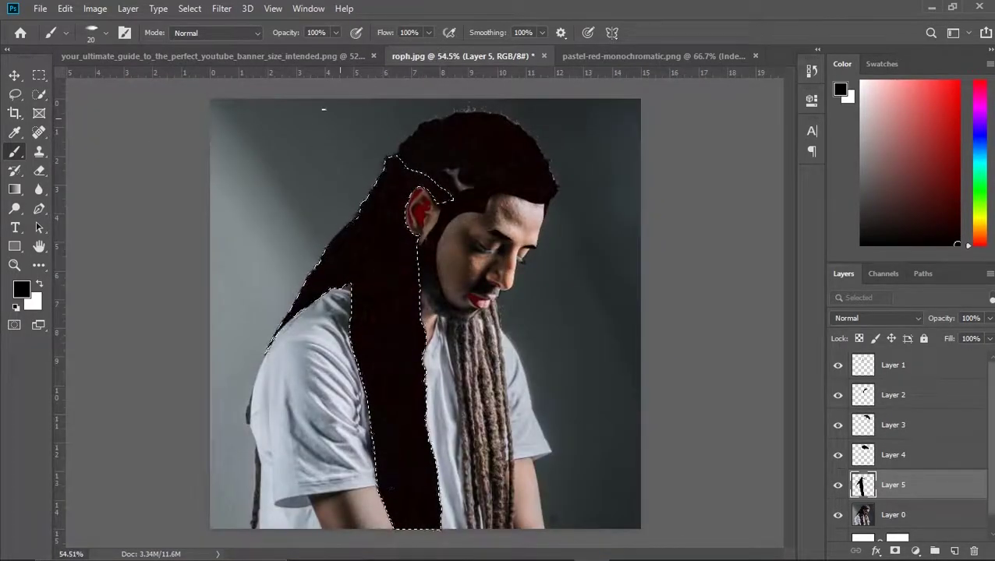
scroll(413, 337, "down", 3)
Deselect and toggle Layer 0 off and on to check the black hair coverage.
key("ctrl+d")
left_click(39, 93)
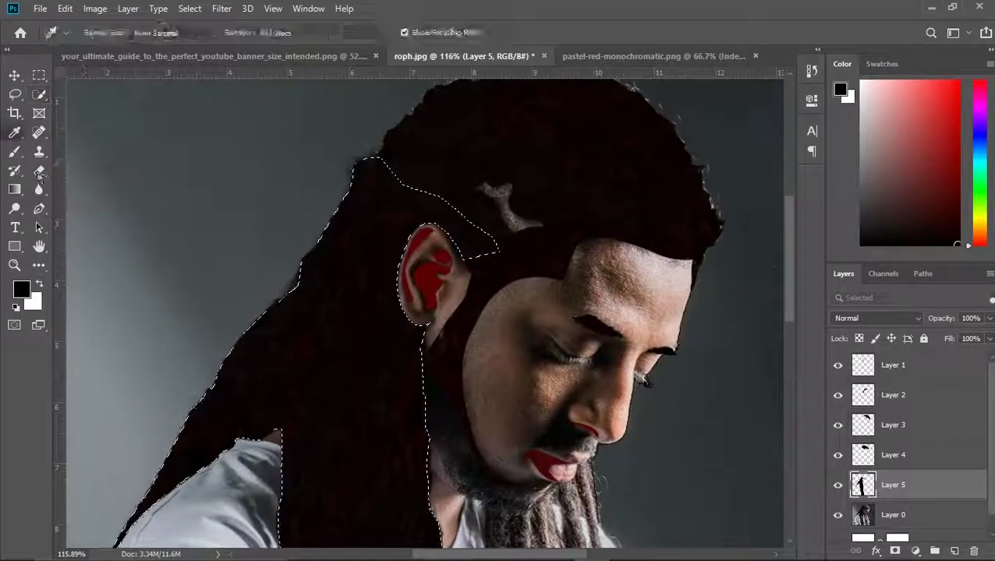
scroll(413, 203, "down", 3)
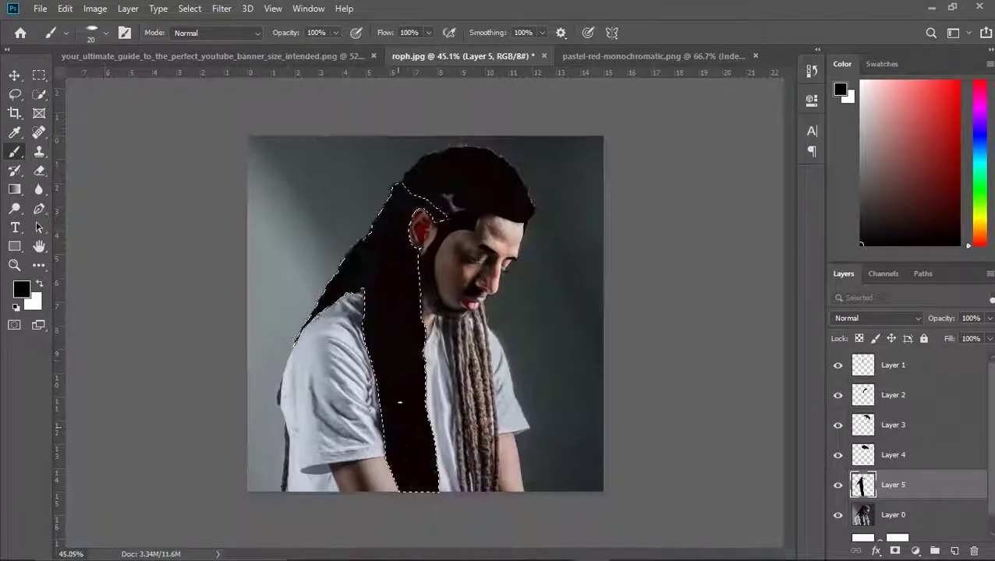
scroll(388, 259, "down", 2)
left_click(39, 94)
key("ctrl+d")
left_click(838, 515)
left_click(838, 515)
Turn the traced Pen path into a new selection for the next dreadlocks.
scroll(417, 321, "up", 5)
key("p")
right_click(447, 304)
left_click(487, 118)
key("b")
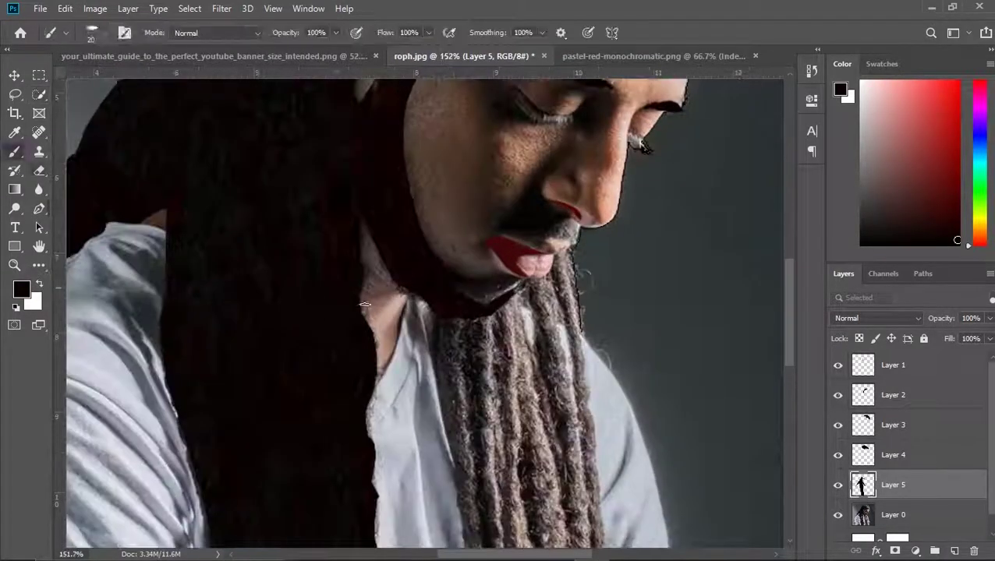
Convert the front dreadlock path into a selection on new Layer 6.
right_click(450, 287)
left_click(499, 290)
key("Return")
key("b")
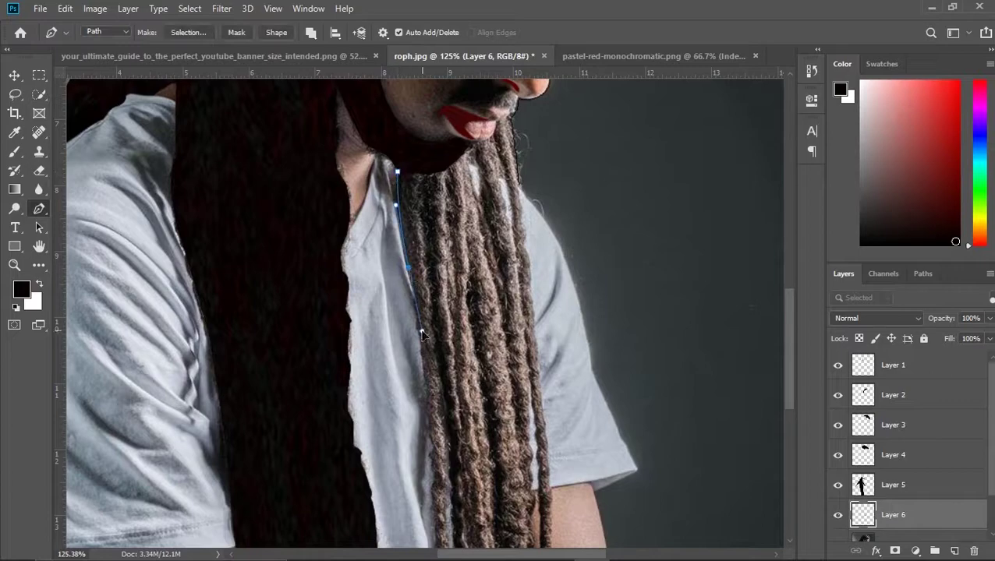
Trace a closed Pen path around the hanging beard dreadlocks and make it a selection.
left_click(418, 312)
left_click(422, 350)
left_click(427, 378)
scroll(437, 453, "down", 2)
scroll(436, 436, "down", 2)
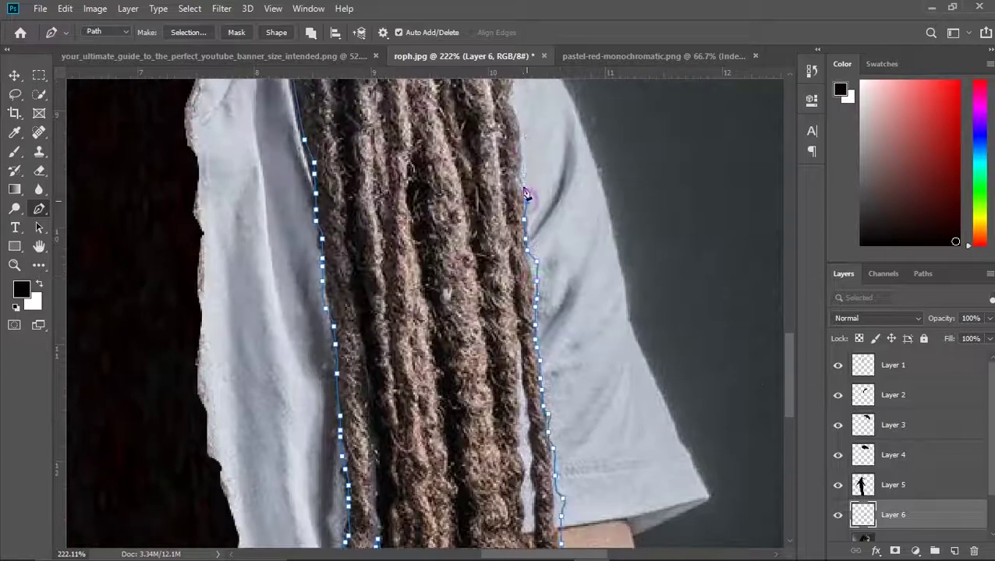
scroll(498, 148, "up", 3)
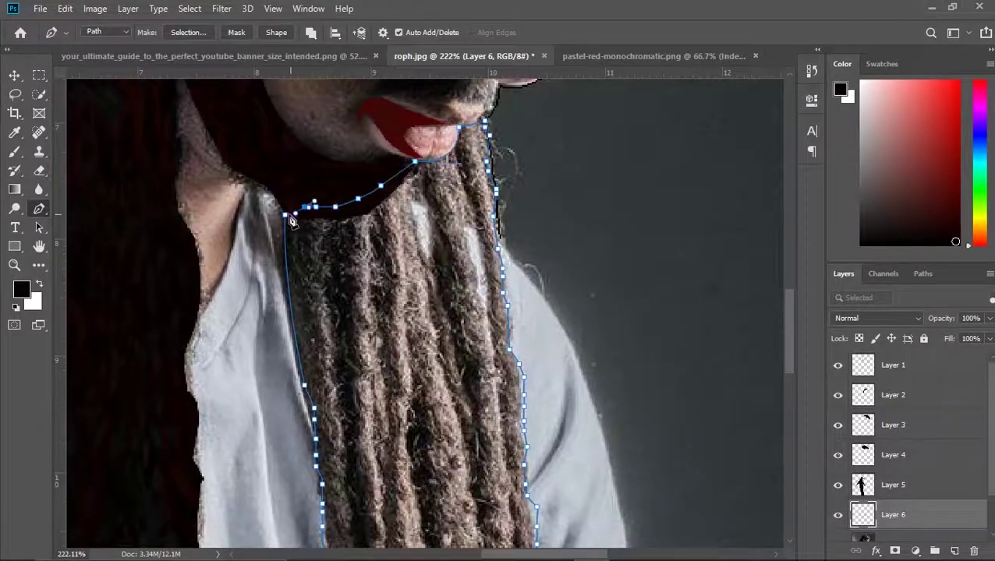
left_click(285, 215)
scroll(400, 309, "down", 5)
key("ctrl+Return")
Paint the selected dreadlocks solid black with a larger brush, then deselect.
key("b")
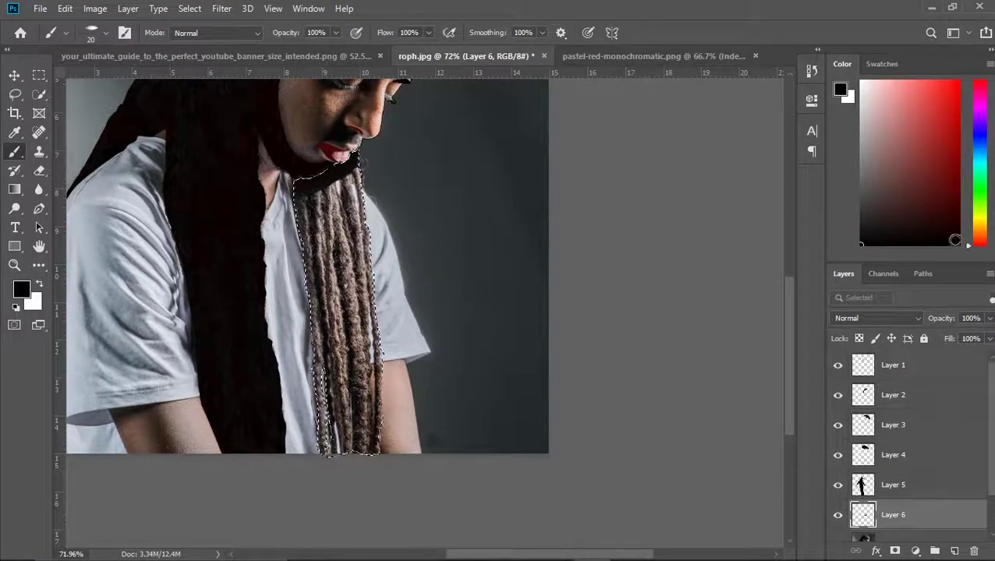
key("bracketright")
left_click_drag(329, 205, 312, 254)
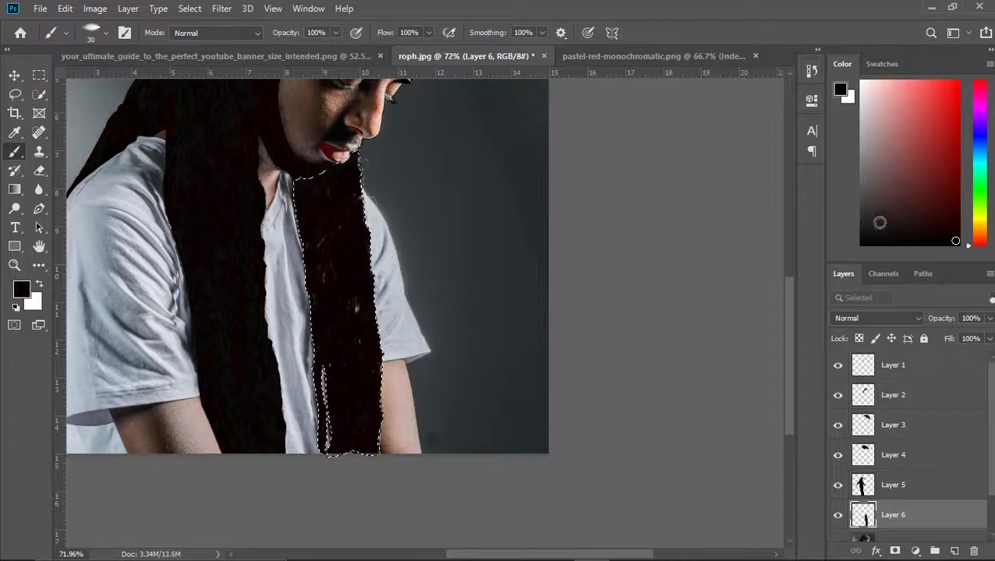
key("alt+BackSpace")
key("bracketright")
key("bracketright")
key("bracketright")
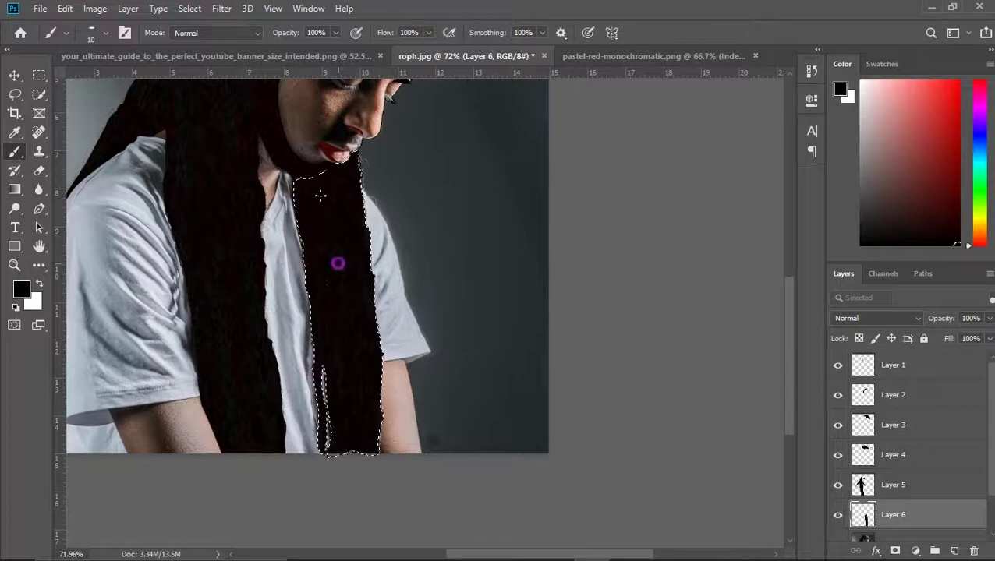
key("ctrl+d")
Hide Layer 0, add Layer 7, and select the pale streak in the hair.
key("w")
scroll(471, 111, "down", 3)
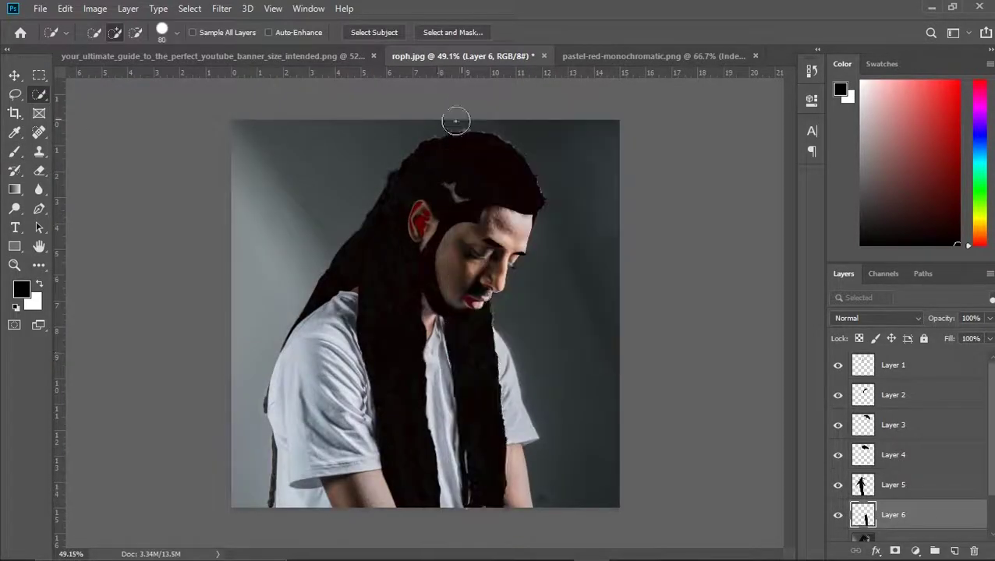
scroll(904, 468, "down", 1)
left_click(838, 496)
left_click(837, 497)
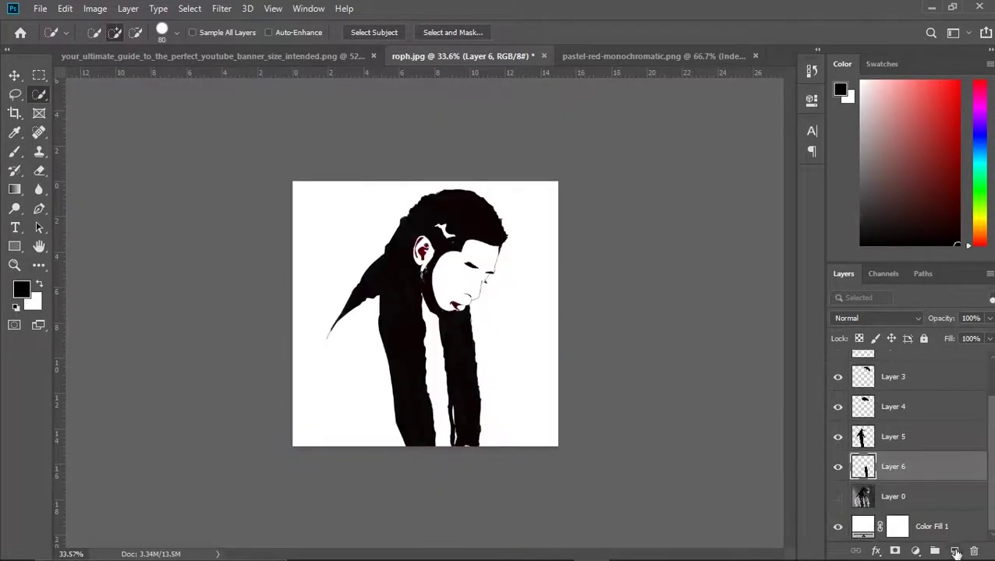
left_click(954, 551)
left_click(39, 208)
left_click(142, 32)
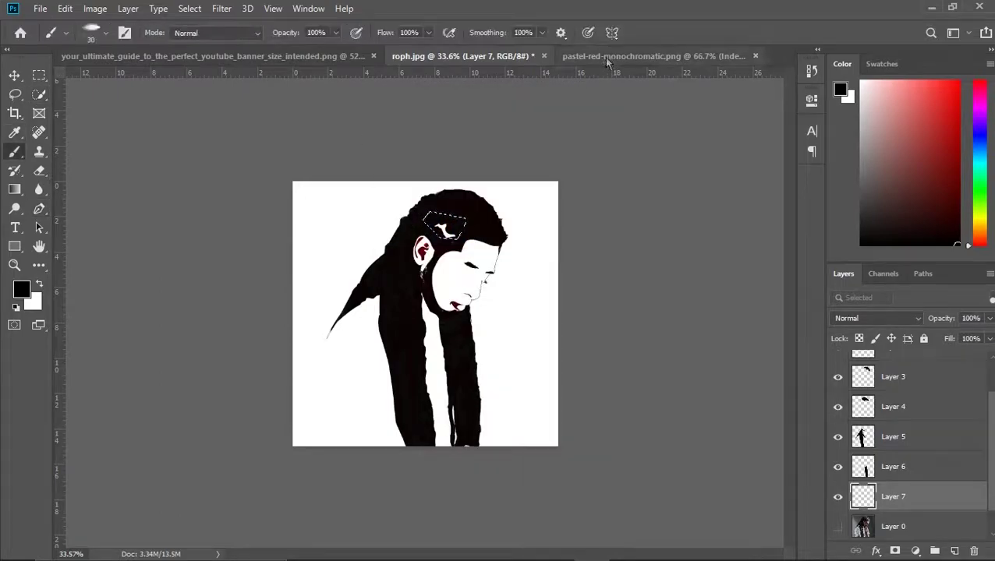
Paint black over the pale hair streak at 23–40% opacity.
key("d")
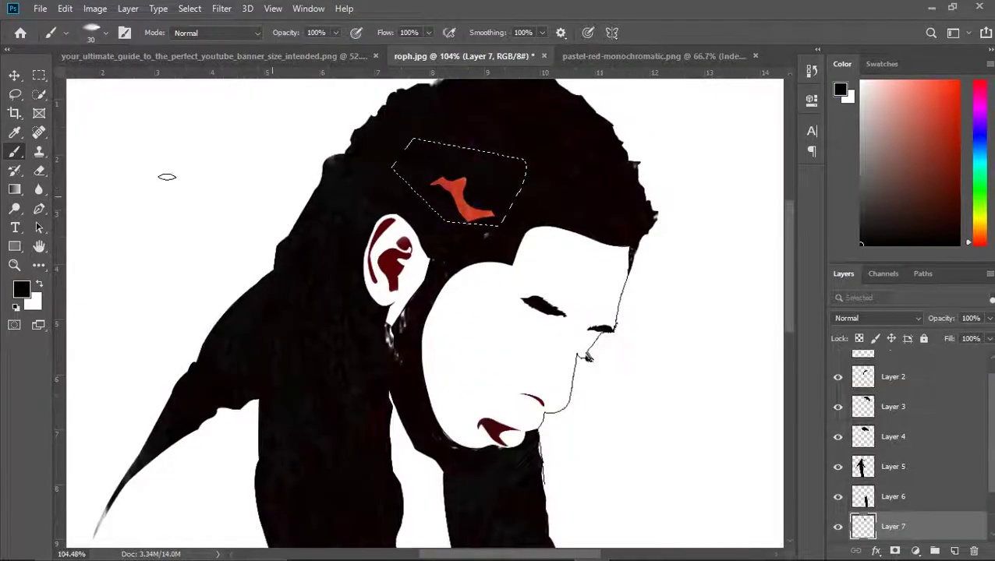
key("2")
key("3")
left_click_drag(396, 222, 436, 183)
key("4")
Deselect, zoom out to the whole image, and show the original photo again.
key("ctrl+minus")
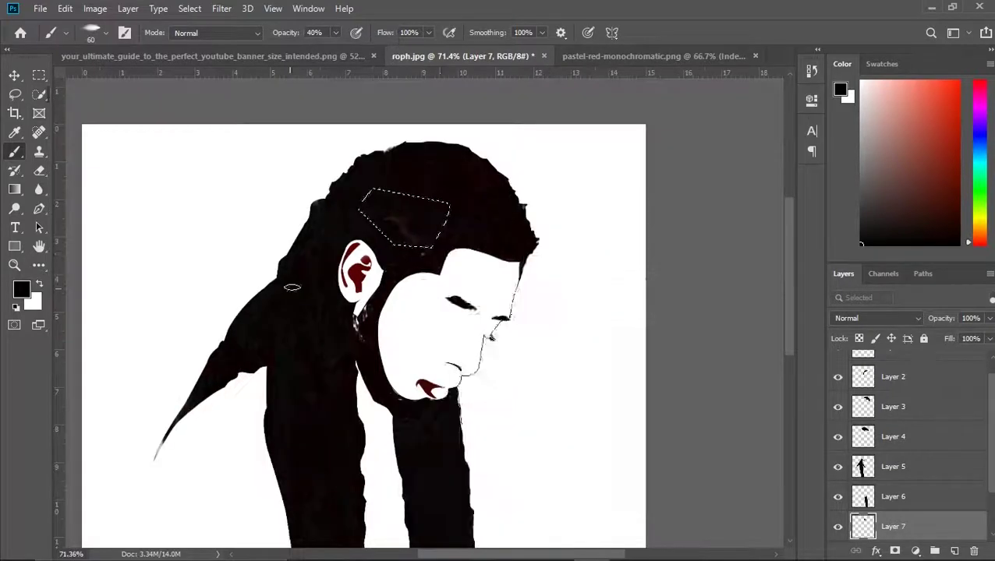
key("ctrl+d")
key("w")
key("ctrl+minus")
scroll(905, 468, "down", 1)
scroll(839, 497, "down", 1)
left_click(837, 496)
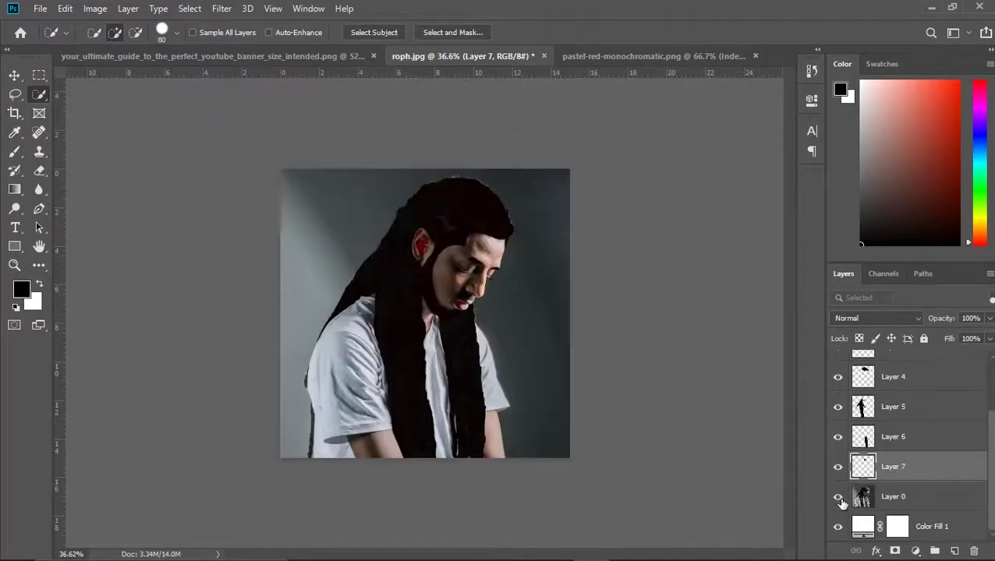
Trace a zigzag Pen path around the closed eyelashes.
left_click(837, 497)
scroll(468, 257, "up", 5)
key("p")
scroll(458, 210, "up", 2)
left_click(481, 179)
left_click_drag(552, 256, 560, 264)
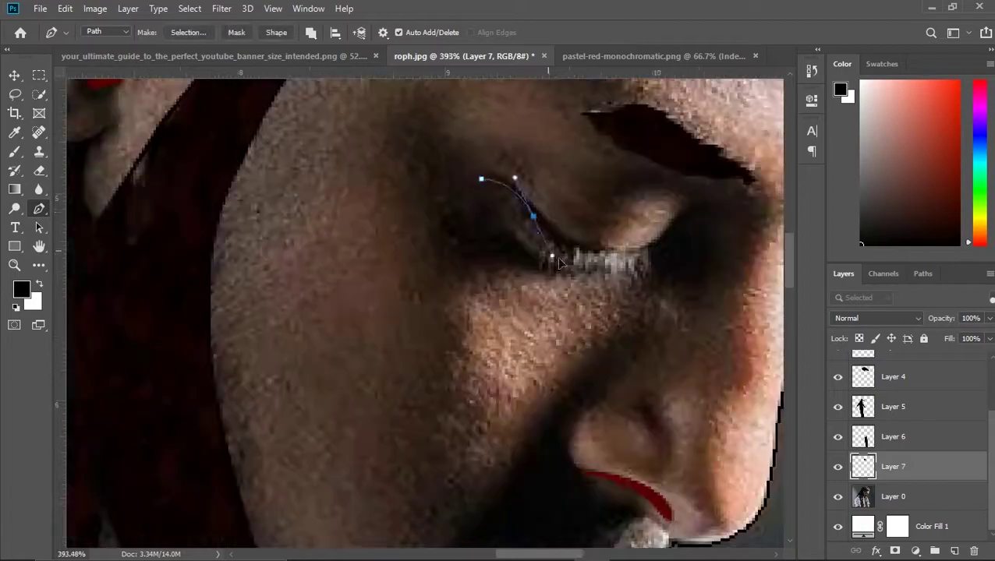
left_click(548, 257)
scroll(552, 274, "up", 1)
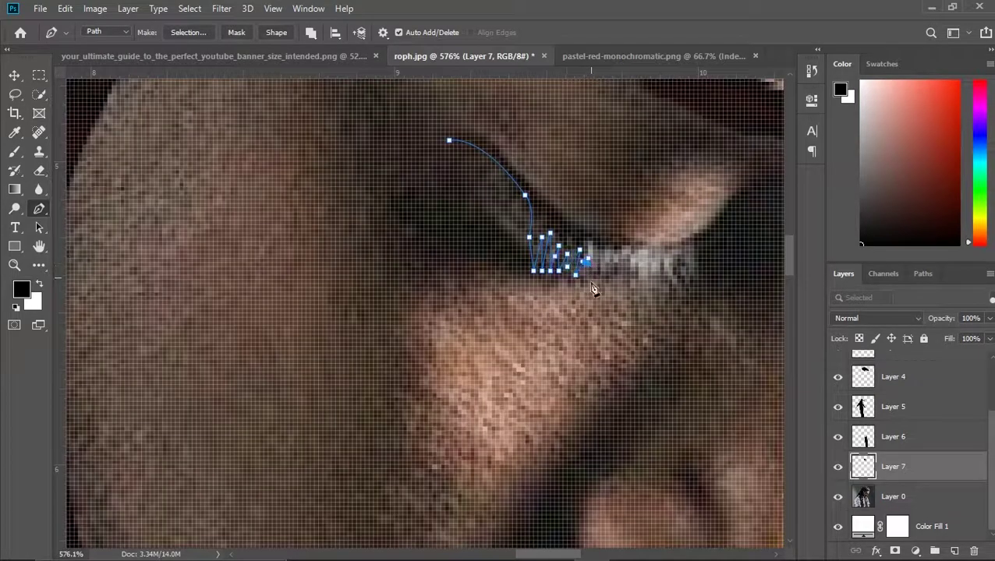
scroll(592, 289, "left", 1)
left_click(614, 274)
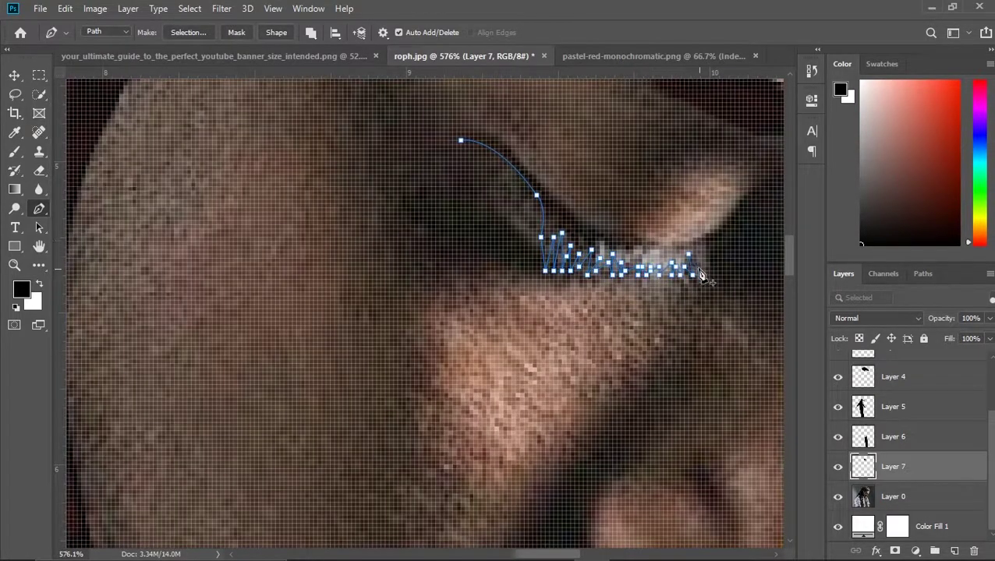
scroll(712, 247, "down", 2)
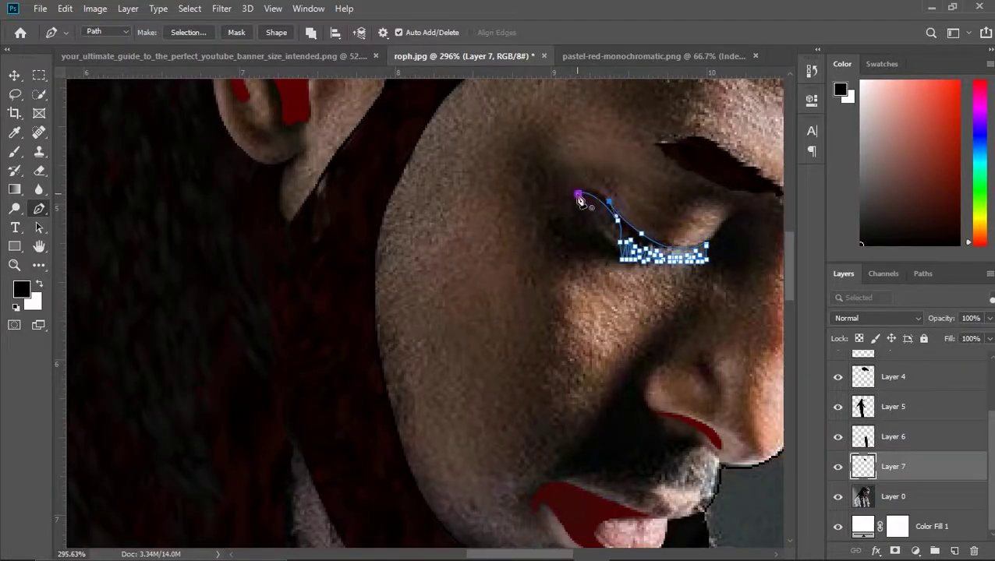
Make the eyelash path a selection, paint it black, deselect, and compare with the photo.
right_click(616, 209)
left_click(623, 294)
scroll(577, 138, "down", 2)
key("b")
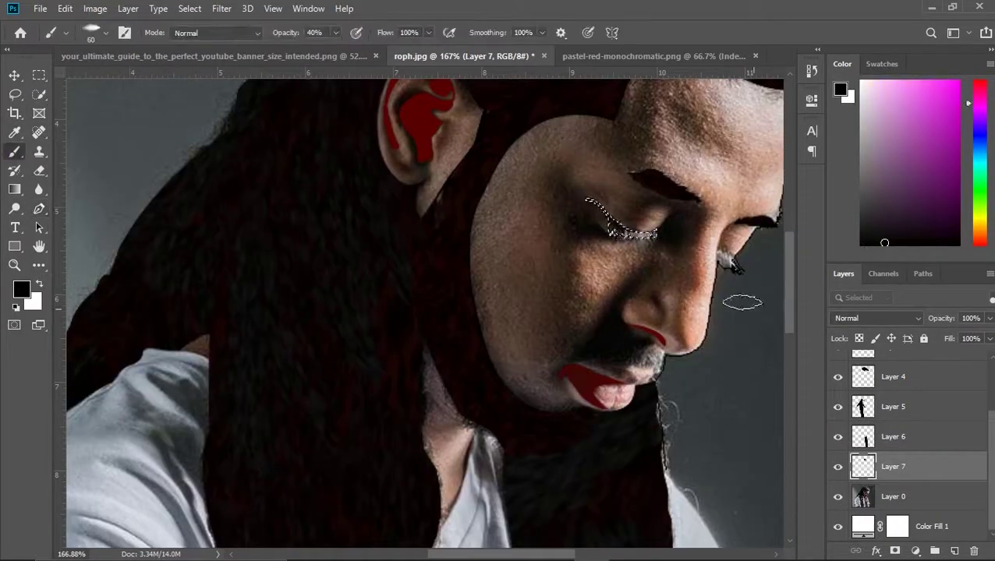
key("w")
right_click(644, 219)
left_click(664, 237)
left_click(837, 497)
scroll(639, 398, "down", 1)
left_click(837, 496)
left_click(838, 497)
Outline the nostril with the Pen, make it a selection, and darken it.
scroll(632, 281, "up", 3)
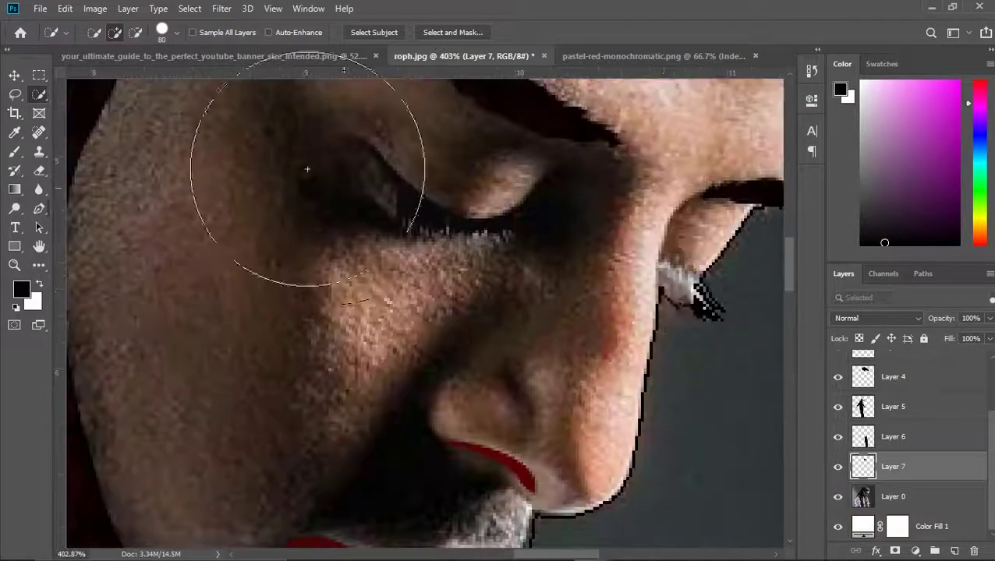
key("p")
left_click(701, 272)
right_click(705, 278)
left_click(573, 134)
key("w")
scroll(195, 282, "down", 3)
right_click(531, 294)
left_click(837, 496)
Start a Pen path around the moustache under the nose.
scroll(399, 340, "down", 1)
scroll(422, 367, "up", 3)
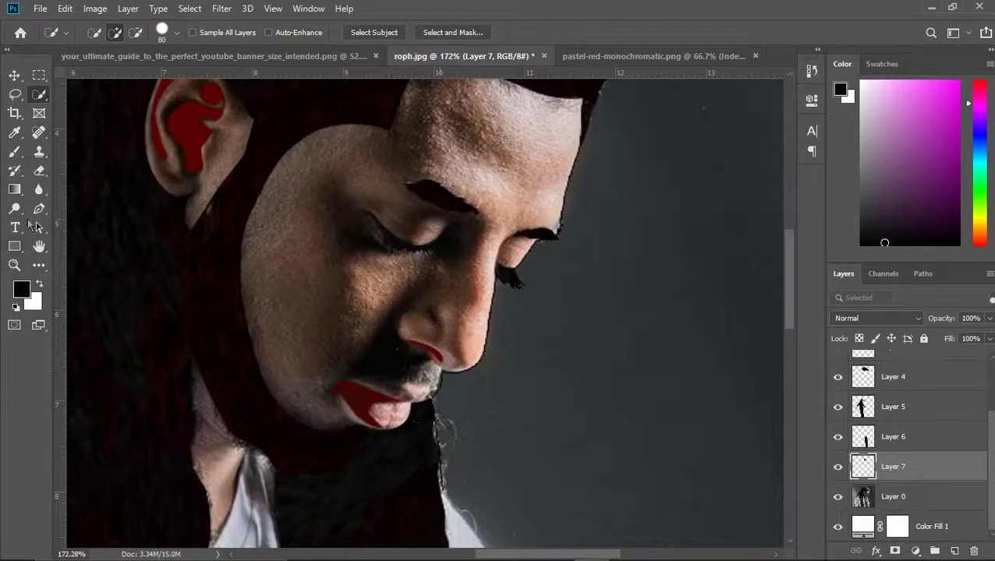
key("p")
scroll(351, 390, "up", 2)
left_click(325, 378)
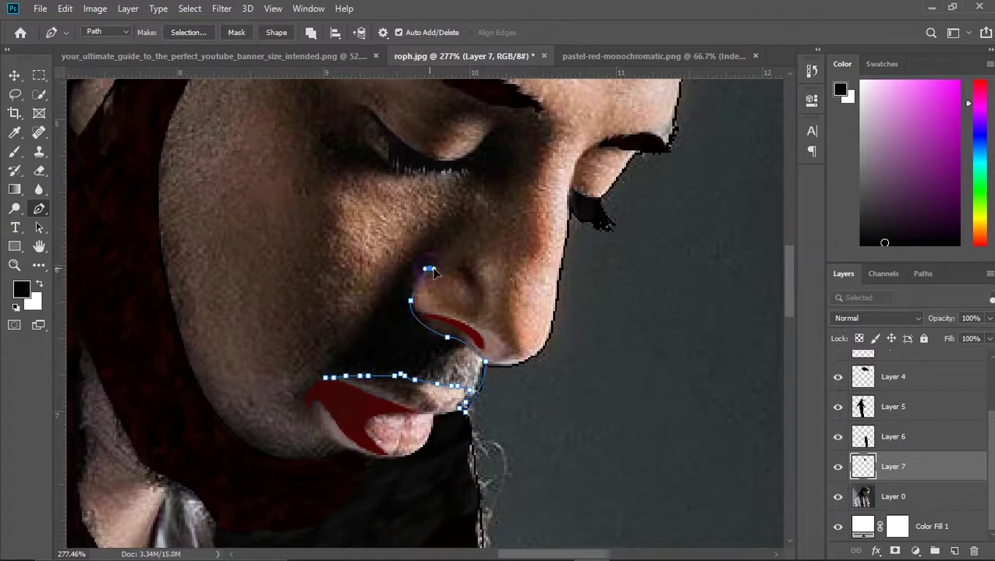
Close the moustache path, make a 0.1-feather selection, and paint it black.
left_click(355, 346)
scroll(354, 346, "down", 3)
right_click(368, 368)
left_click(413, 117)
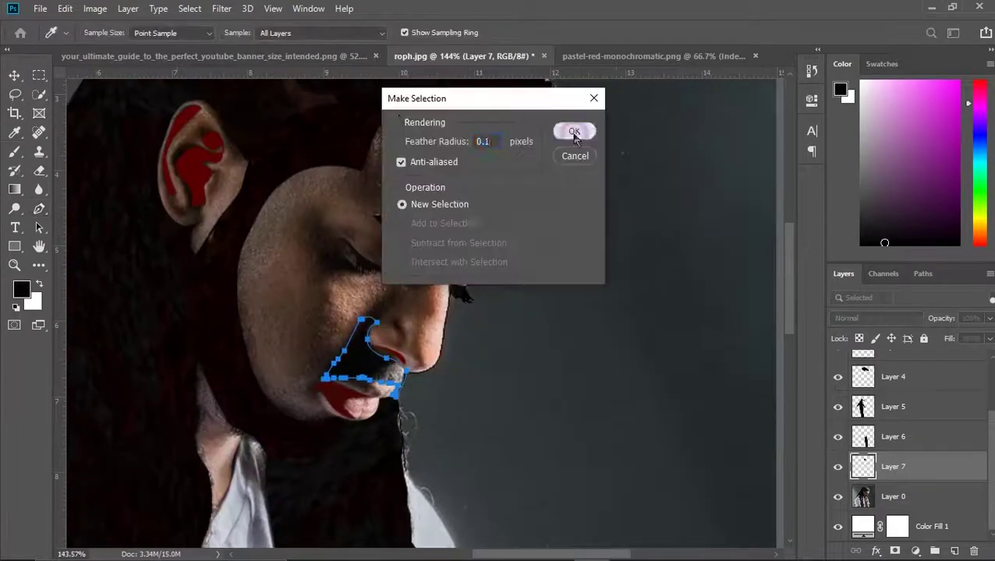
left_click(577, 129)
key("b")
left_click_drag(965, 107, 974, 245)
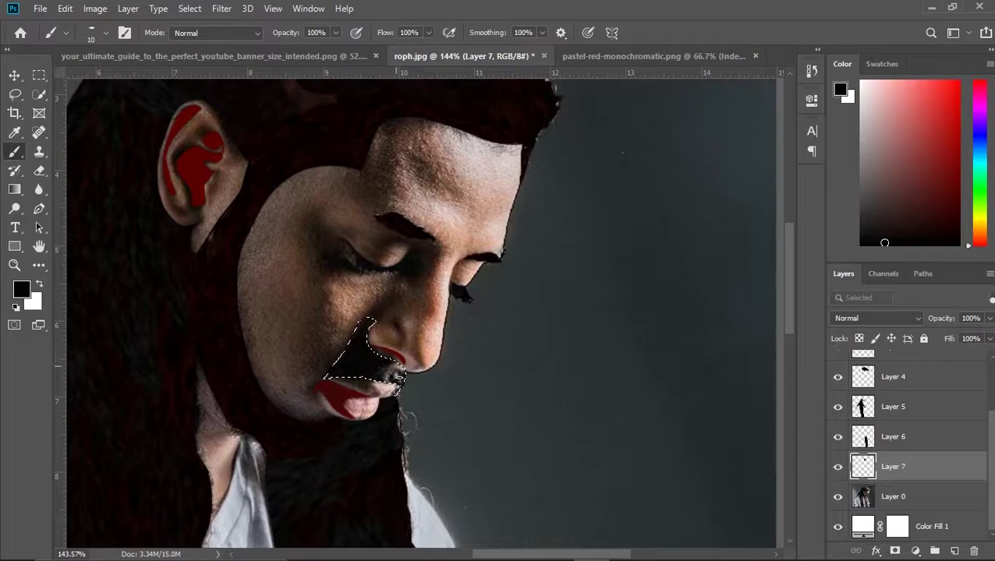
right_click(251, 209)
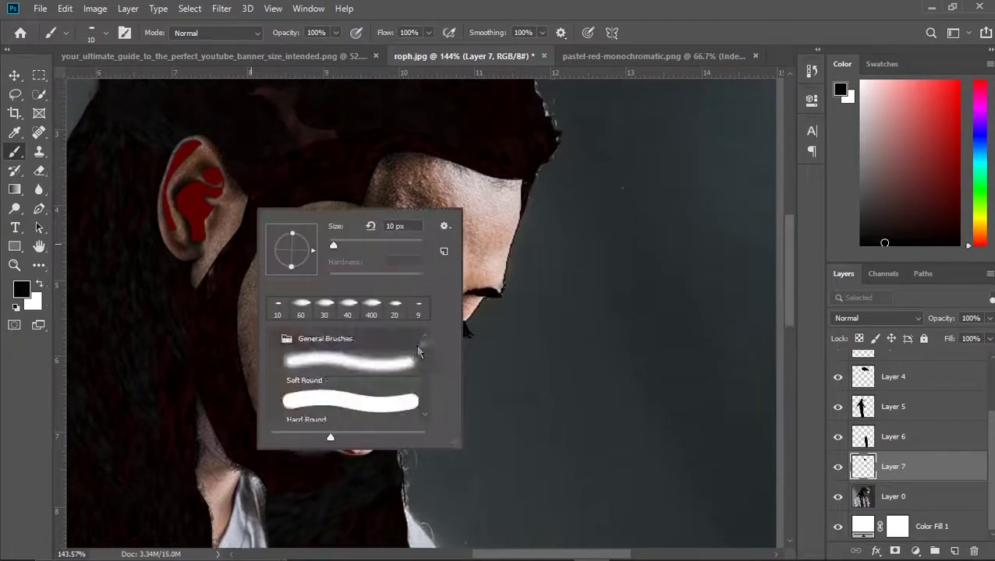
left_click_drag(343, 389, 300, 400)
Trim the black area at the nose tip and check the silhouette without the photo.
key("w")
left_click(838, 496)
scroll(344, 288, "up", 3)
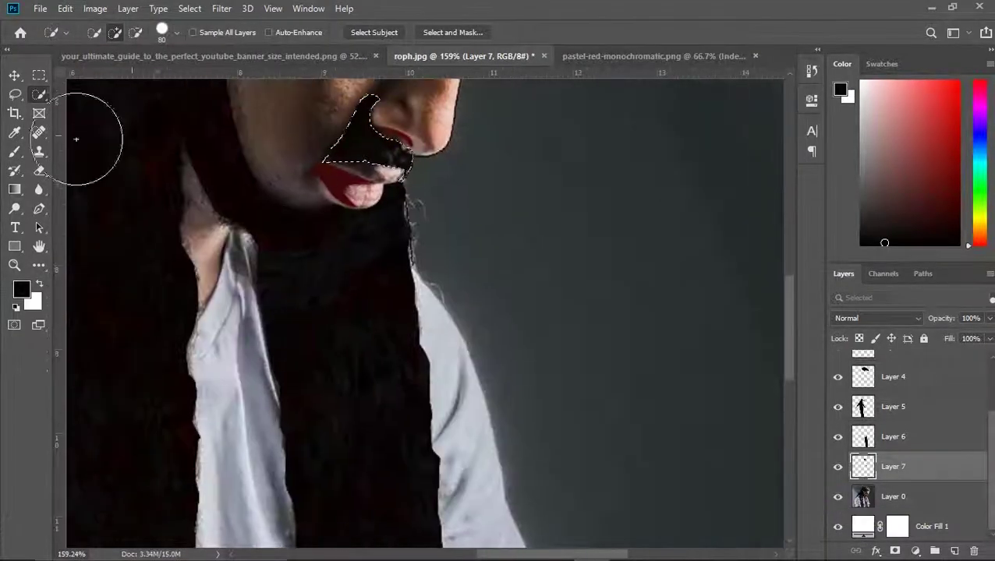
key("b")
right_click(180, 129)
left_click_drag(367, 101, 364, 107)
right_click(171, 156)
left_click(838, 496)
scroll(540, 296, "down", 3)
Dismiss the selection menu and show the original photo again.
key("w")
right_click(455, 239)
key("Escape")
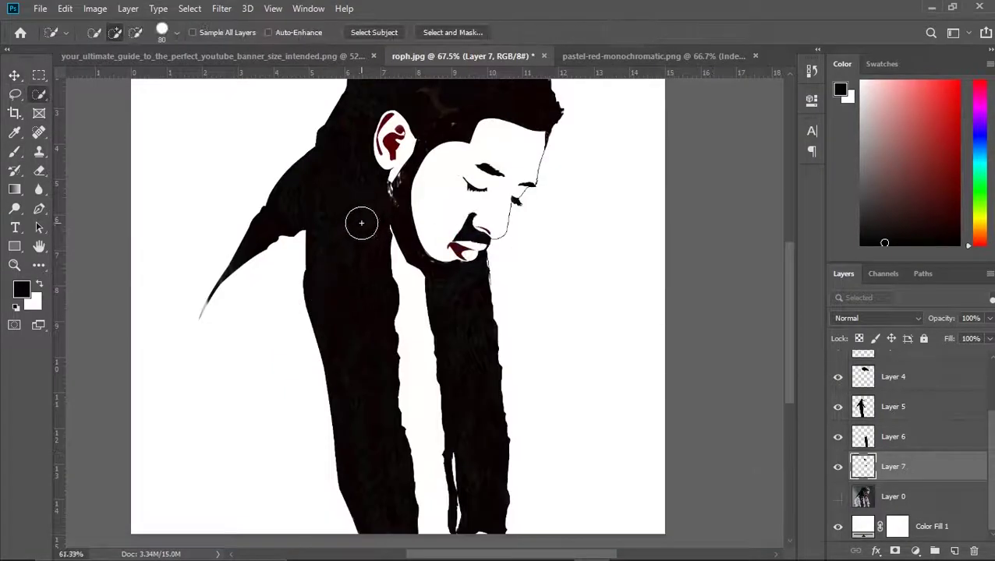
scroll(351, 324, "down", 2)
scroll(395, 344, "up", 1)
left_click(838, 497)
scroll(380, 313, "up", 4)
key("p")
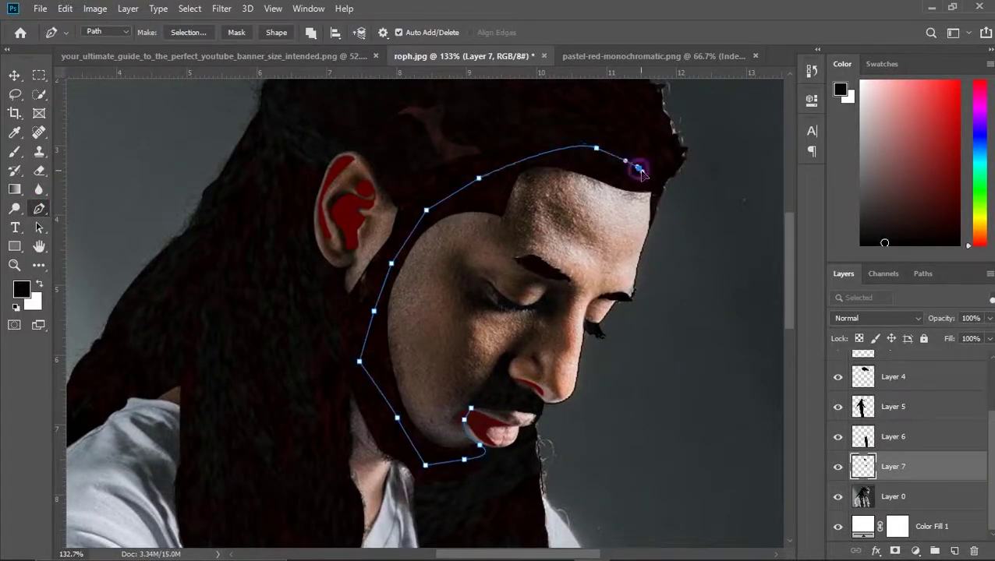
Close the face path along the jaw and convert it into a selection.
scroll(653, 223, "up", 3)
left_click(635, 211)
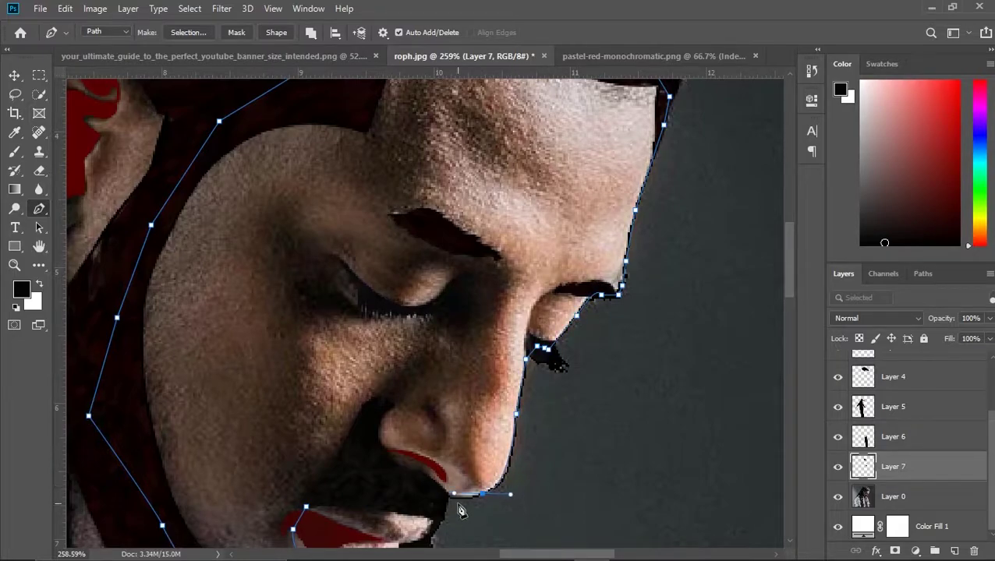
left_click(395, 483)
right_click(331, 70)
left_click(374, 199)
Eyedrop orange-red from the red palette document and paint the selected face on Layer 8.
left_click(624, 56)
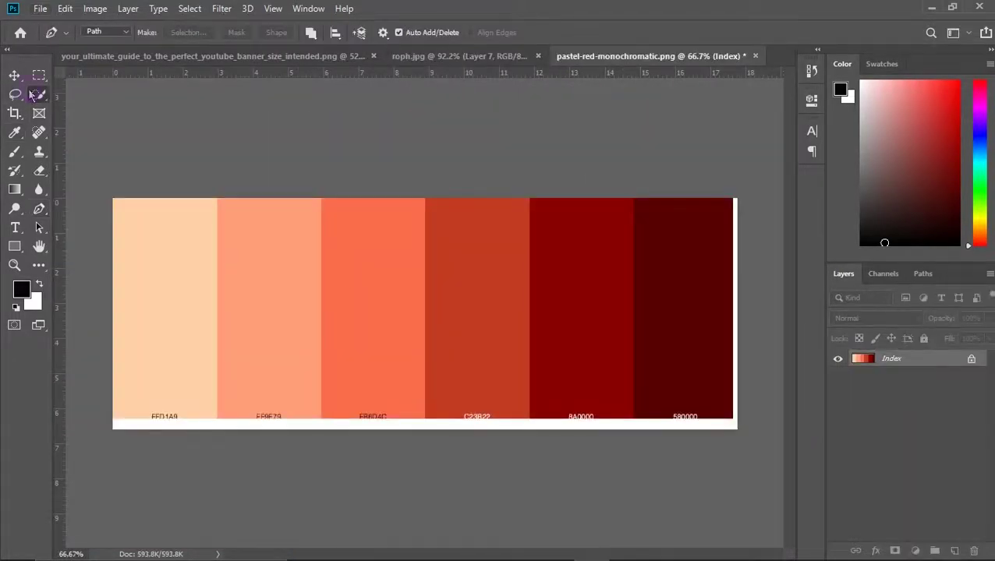
left_click(460, 56)
left_click_drag(468, 273, 523, 262)
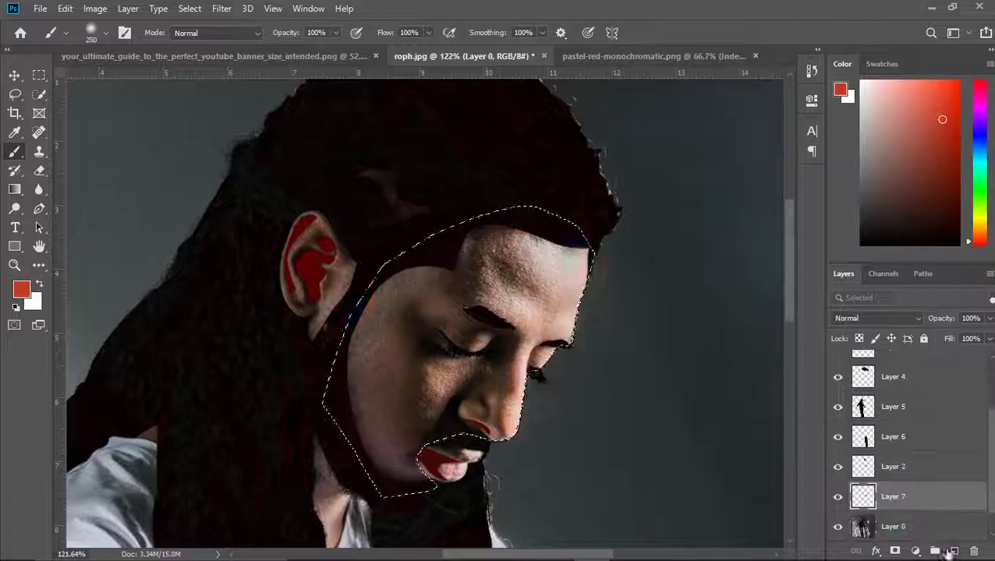
scroll(267, 444, "down", 5)
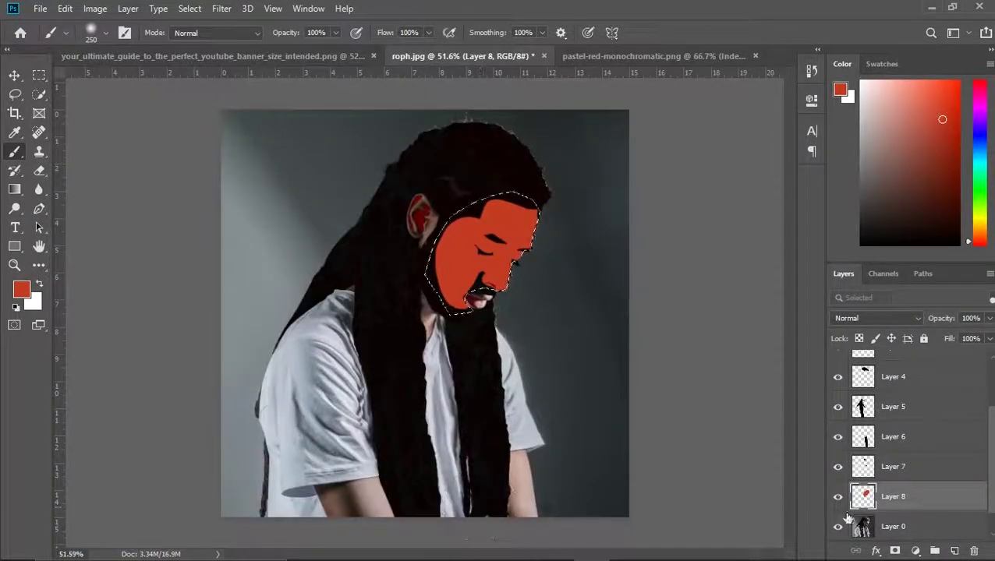
key("alt+bracketleft")
Duplicate and then delete the red face layer, leaving the red face layer active.
key("ctrl+j")
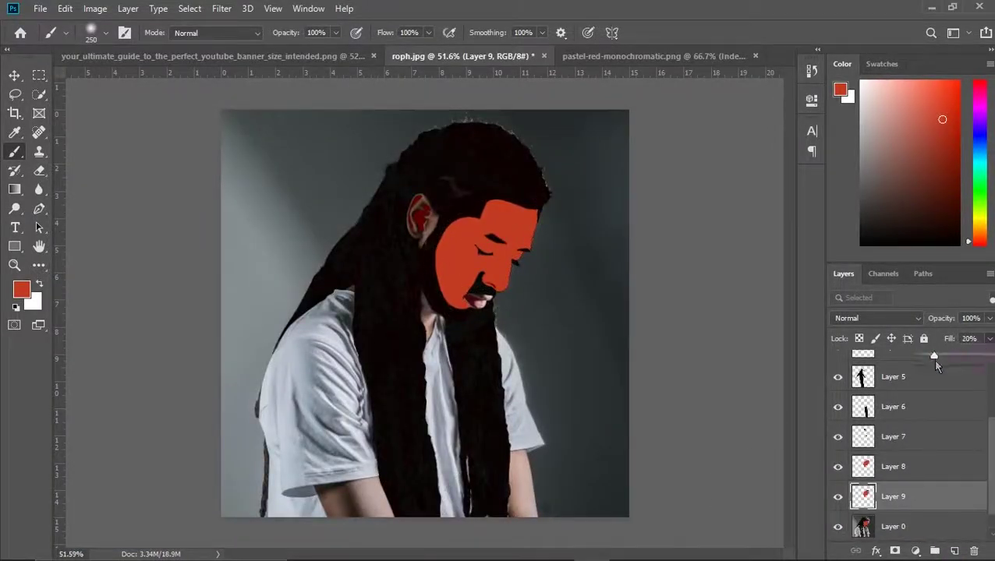
key("Delete")
key("w")
right_click(833, 479)
key("Escape")
left_click(928, 467)
scroll(426, 320, "down", 1)
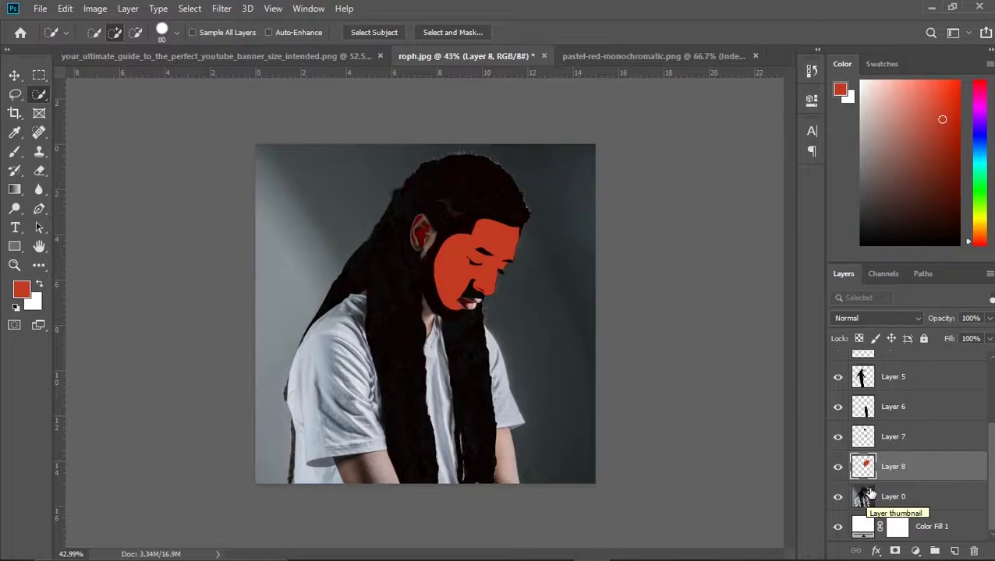
Duplicate Layer 0 into a faint 34%-opacity photo copy above the red face.
left_click(864, 489)
key("ctrl+j")
left_click(837, 362)
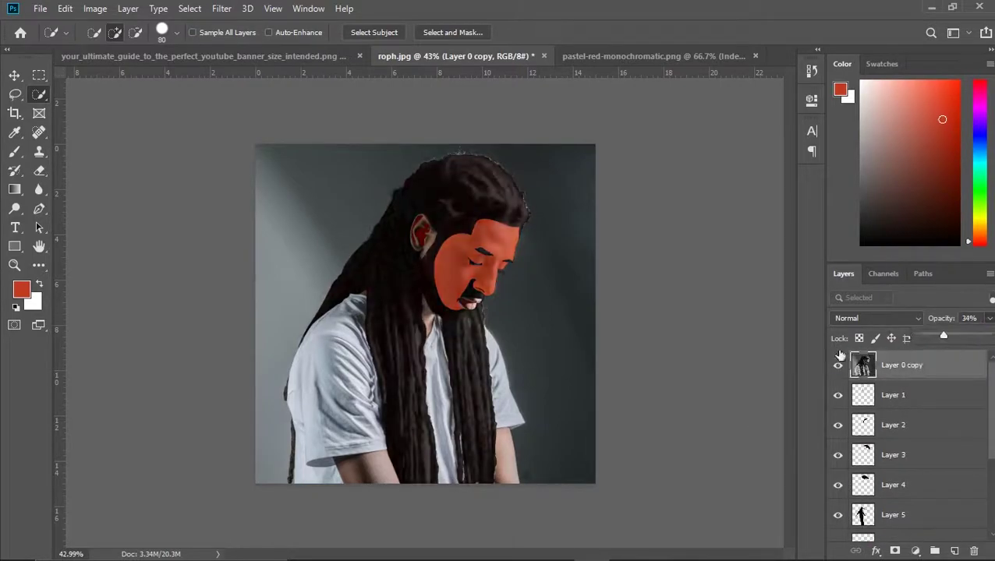
scroll(838, 502, "down", 1)
left_click(862, 466, "ctrl")
scroll(896, 436, "up", 3)
left_click(837, 365)
Set the Brush to 9% opacity and hide the Layer 0 copy to check the painting.
type("b")
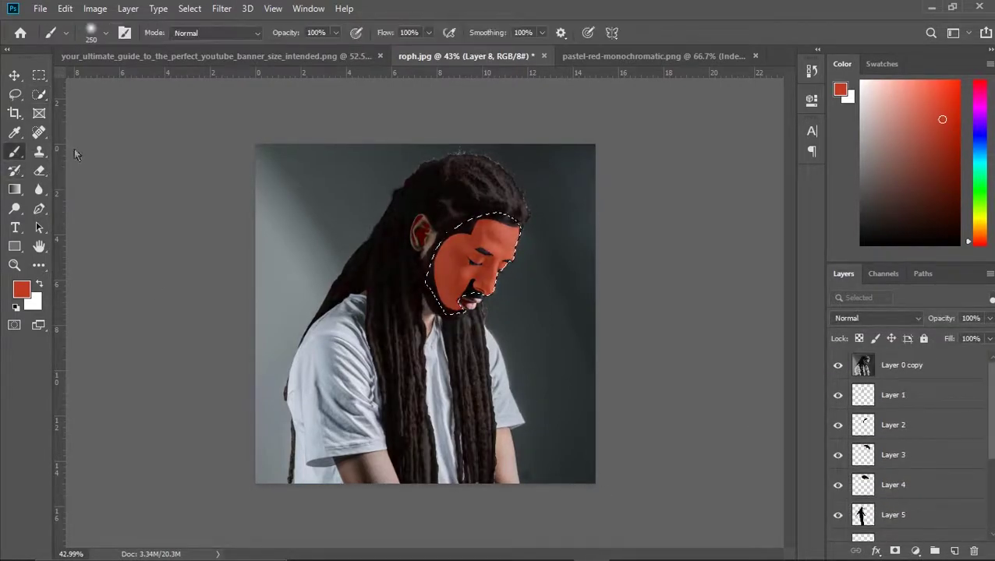
type("9")
key("Return")
scroll(473, 265, "up", 5)
scroll(421, 296, "down", 1)
key("bracketleft")
key("bracketleft")
key("bracketleft")
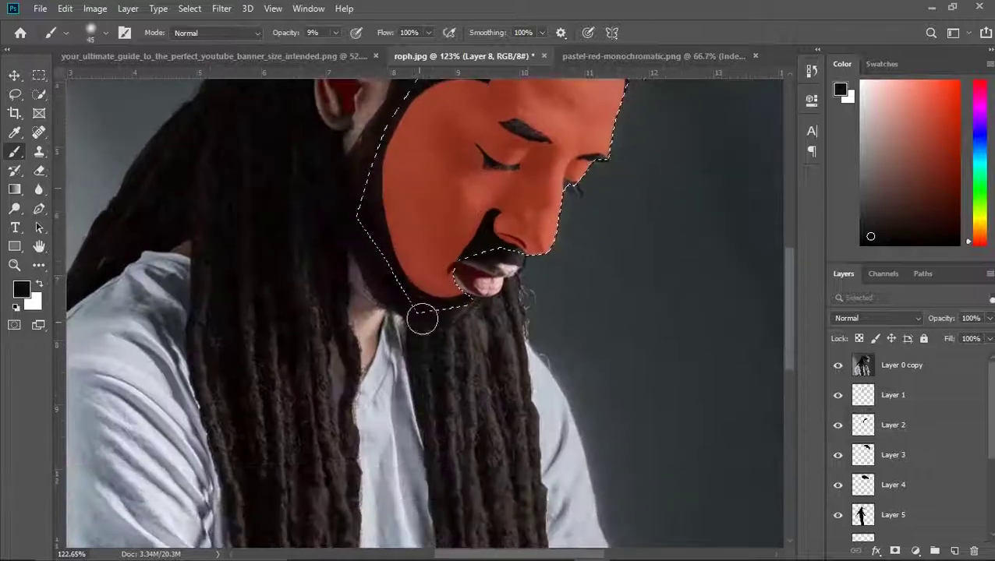
scroll(607, 218, "up", 1)
scroll(469, 163, "up", 2)
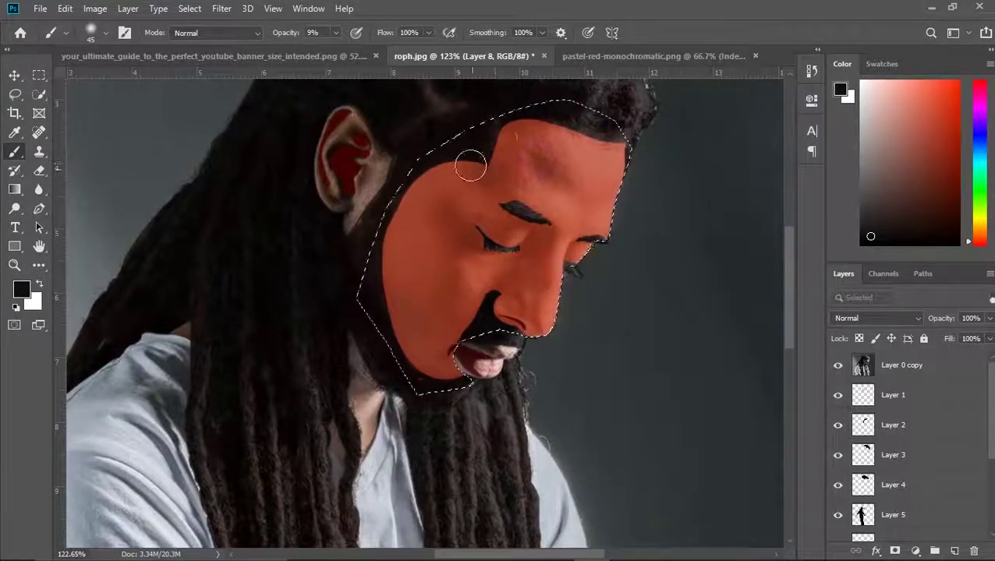
scroll(419, 321, "down", 1)
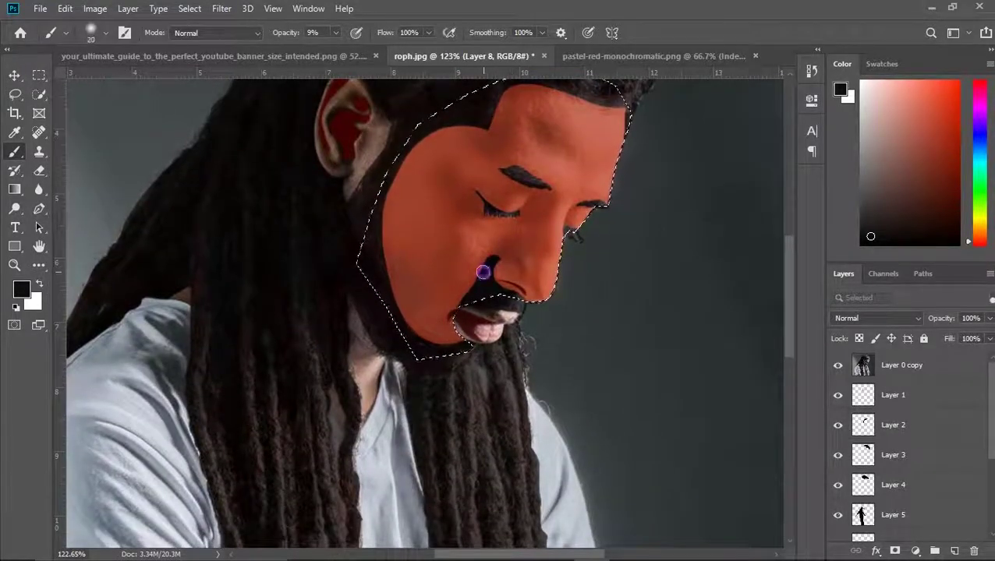
left_click(838, 365)
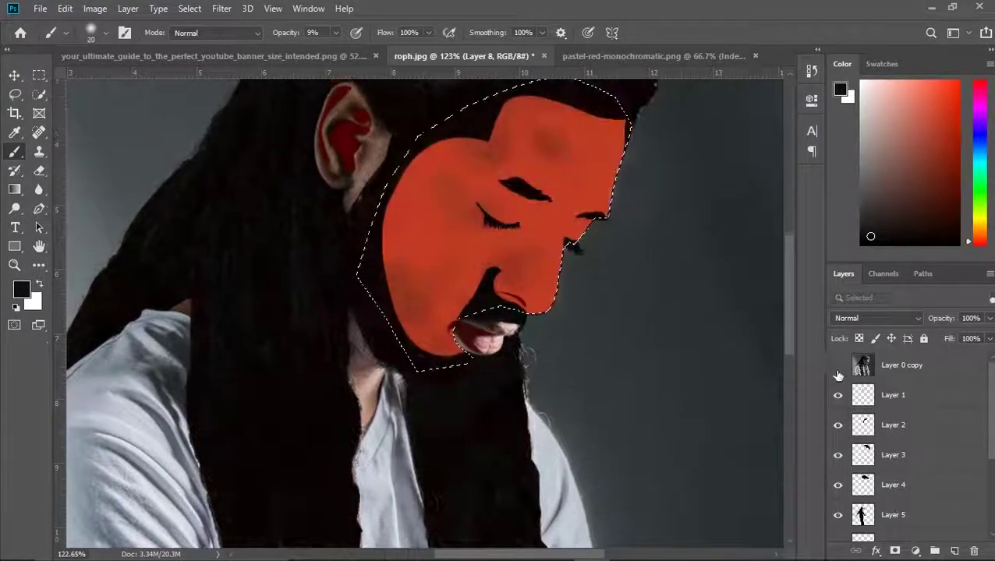
Sample the face's red-orange and build up red on the forehead and left cheek at about 53% opacity.
left_click(399, 288, "alt")
key("bracketright")
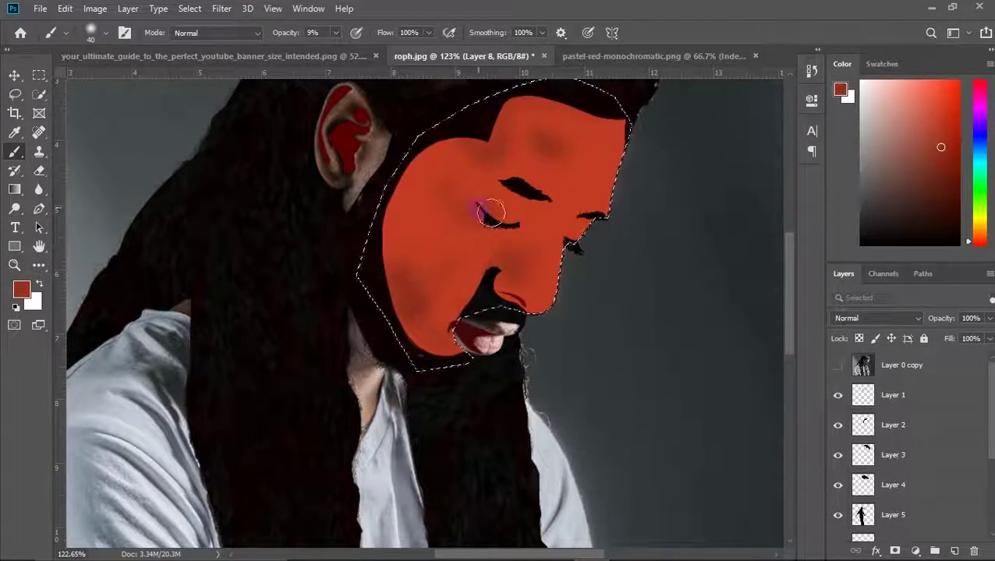
scroll(489, 234, "up", 5)
scroll(499, 211, "down", 6)
left_click_drag(520, 185, 501, 170)
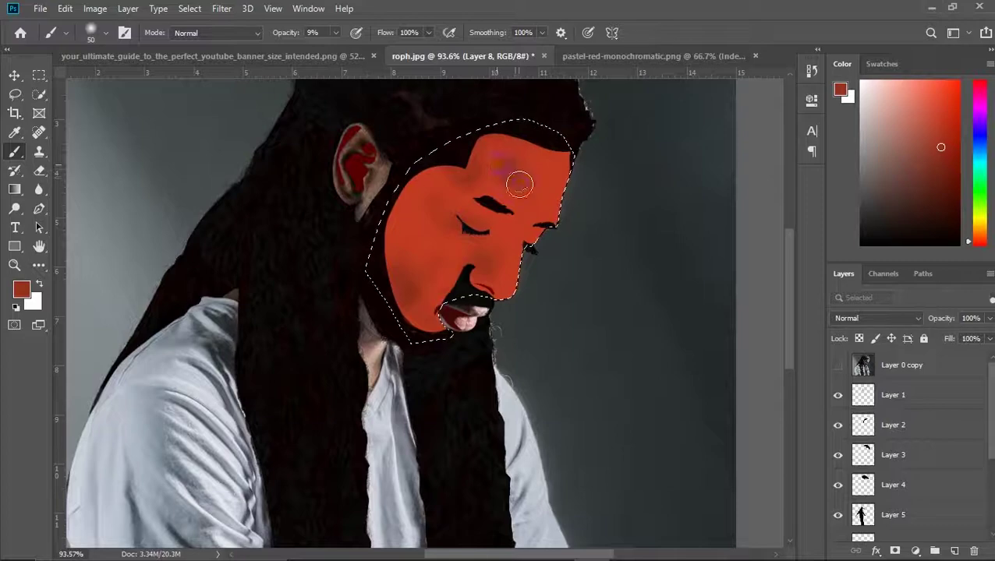
key("5")
key("3")
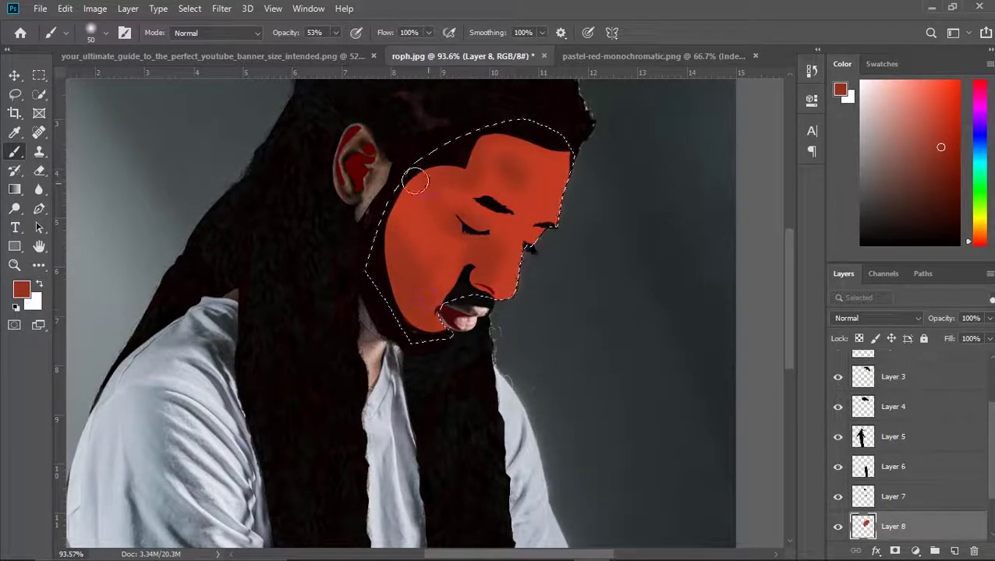
left_click_drag(348, 314, 519, 123)
left_click_drag(525, 157, 429, 148)
scroll(401, 245, "down", 3)
scroll(833, 379, "up", 3)
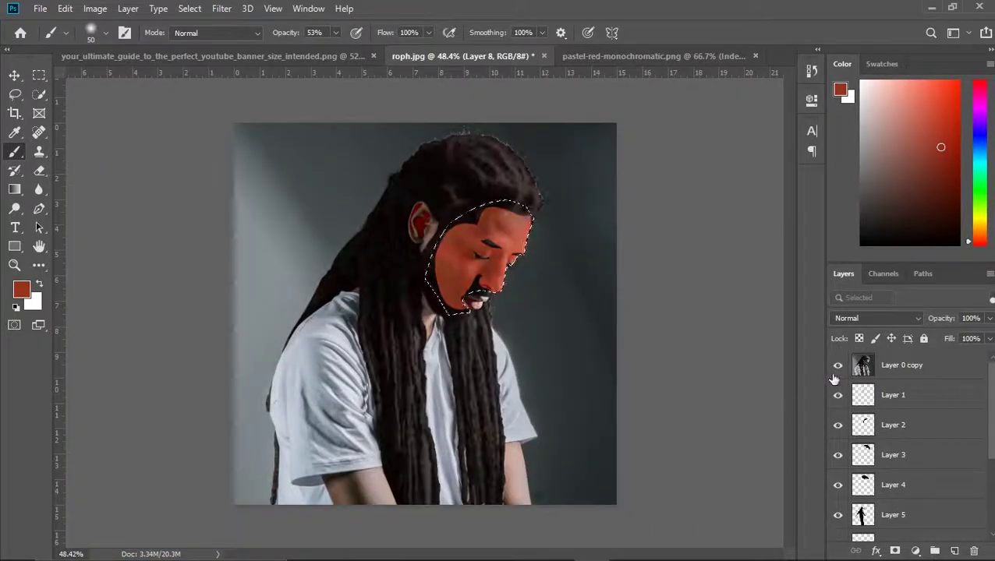
Choose a brighter red and brush a lighter highlight onto the cheek.
left_click(837, 364)
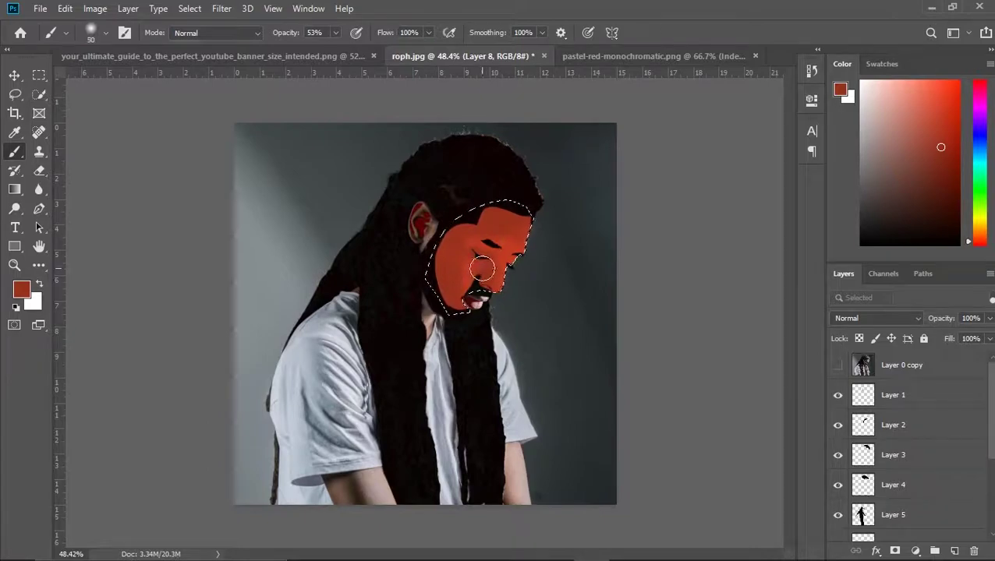
left_click(939, 86)
scroll(463, 282, "up", 4)
left_click(838, 365)
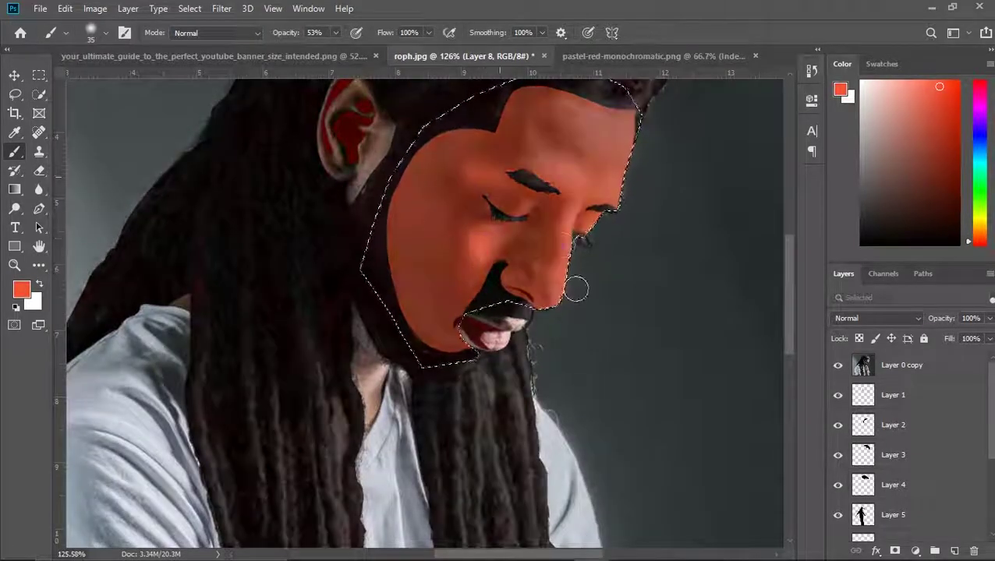
left_click(837, 365)
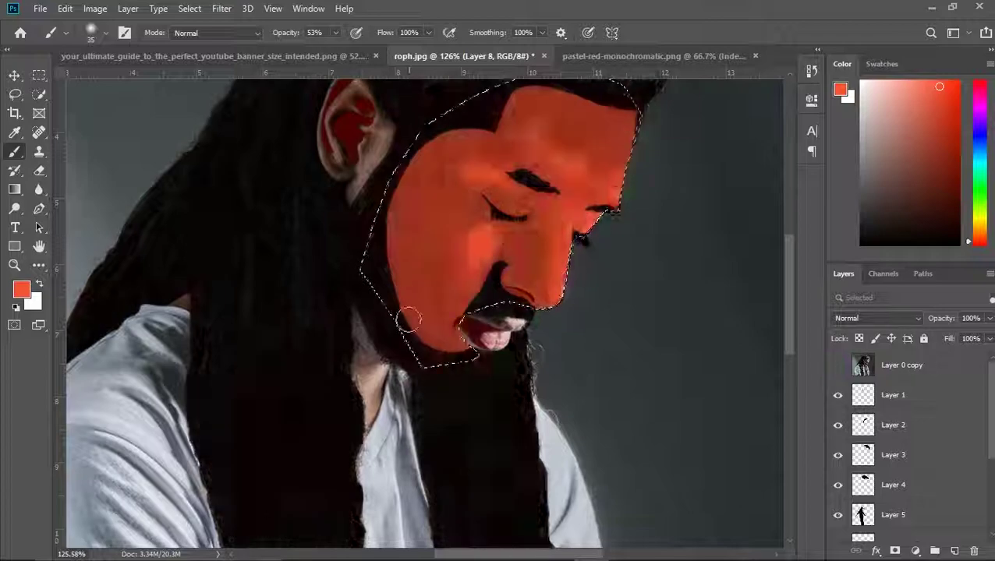
scroll(411, 304, "down", 3)
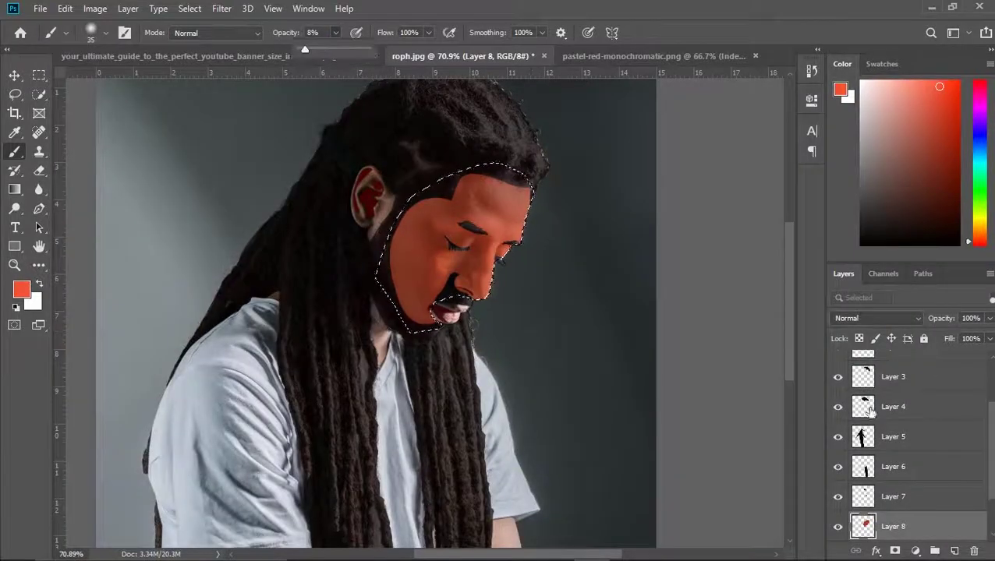
scroll(870, 412, "up", 3)
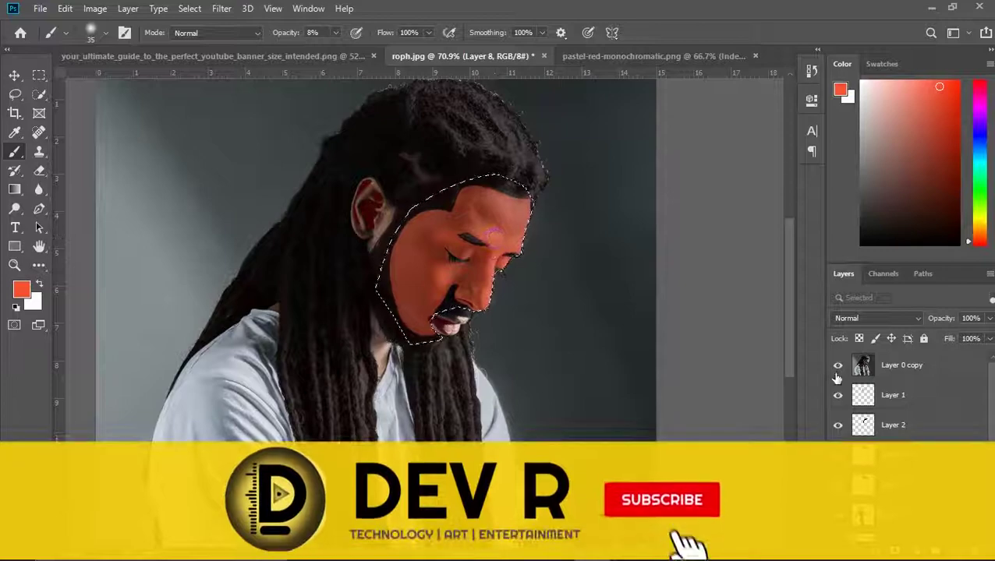
left_click_drag(406, 290, 437, 278)
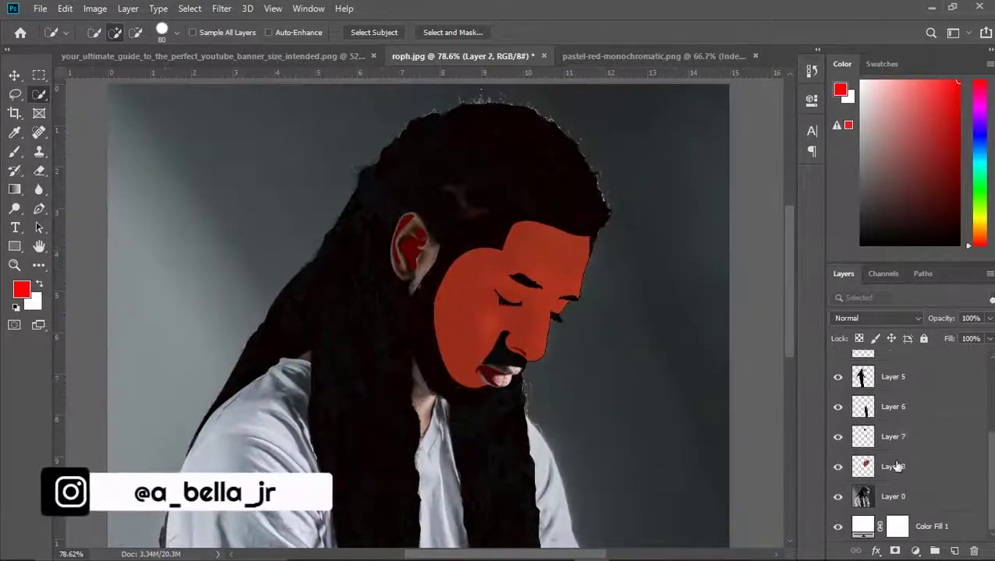
Paint a dark shadow around the nose tip with a larger brush, then resample the face red.
left_click(892, 437)
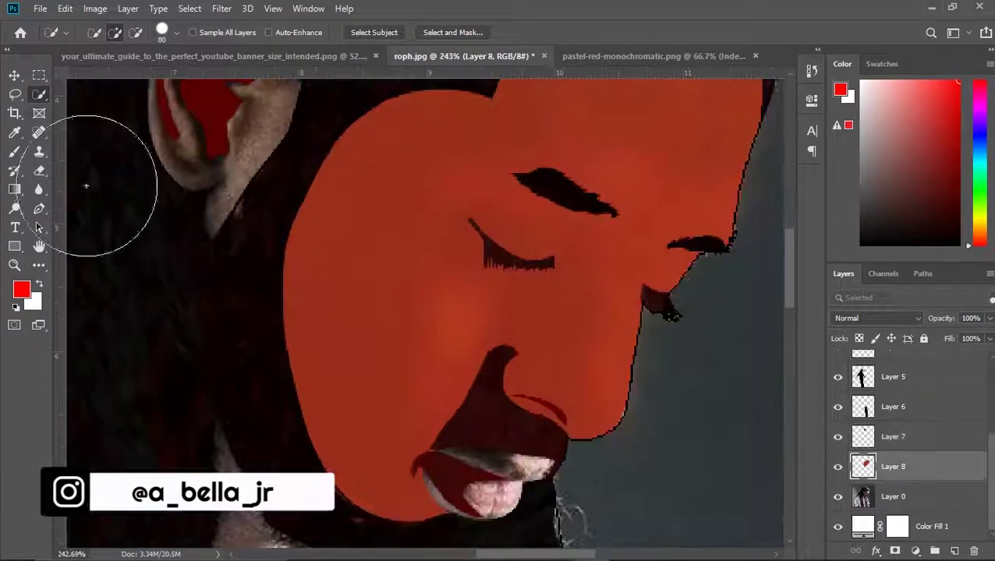
key("bracketright")
key("bracketright")
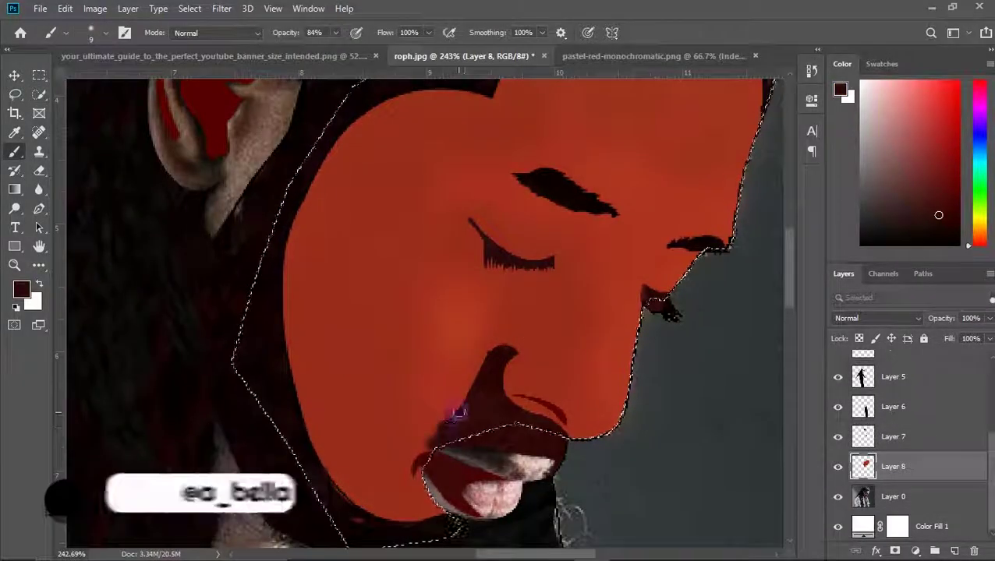
mouse_move(468, 375)
left_mouse_down()
mouse_move(511, 331)
mouse_move(504, 348)
left_mouse_up()
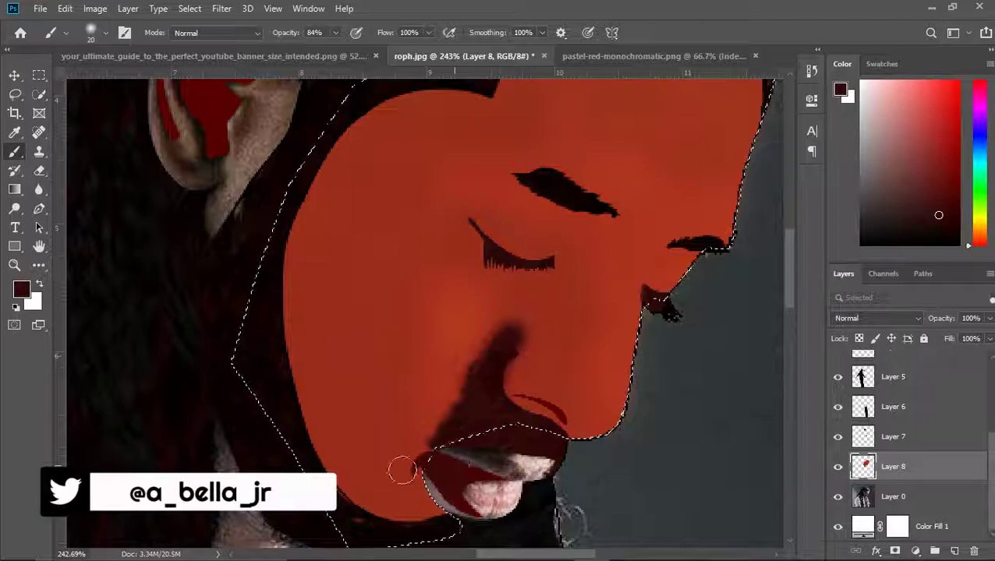
key("e")
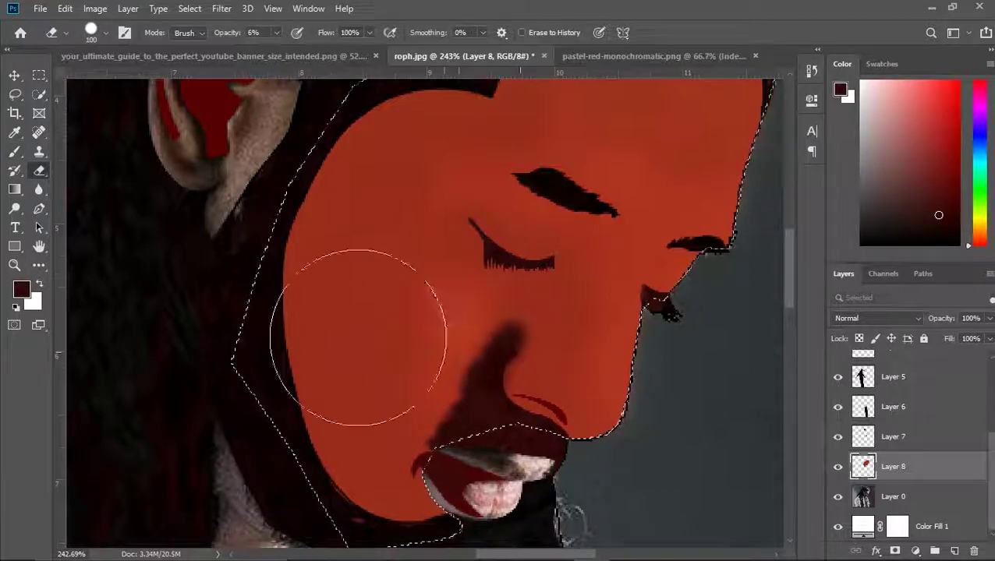
key("b")
left_click(493, 322, "alt")
Pick up a dark maroon from the image and quick-select the red face and head area.
key("w")
scroll(499, 312, "down", 5)
key("b")
left_click(449, 291, "alt")
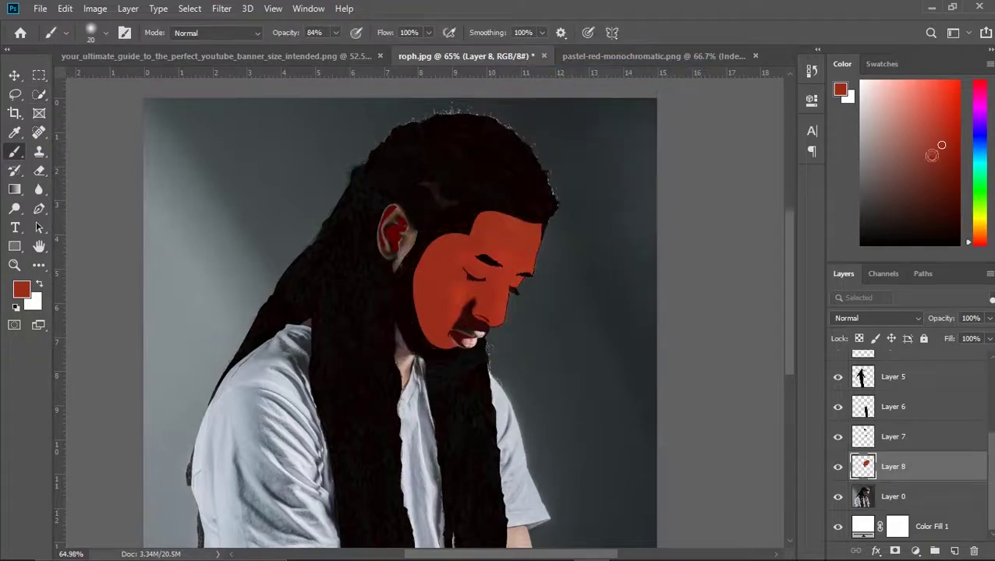
scroll(457, 231, "up", 4)
key("w")
left_click_drag(406, 275, 256, 373)
key("b")
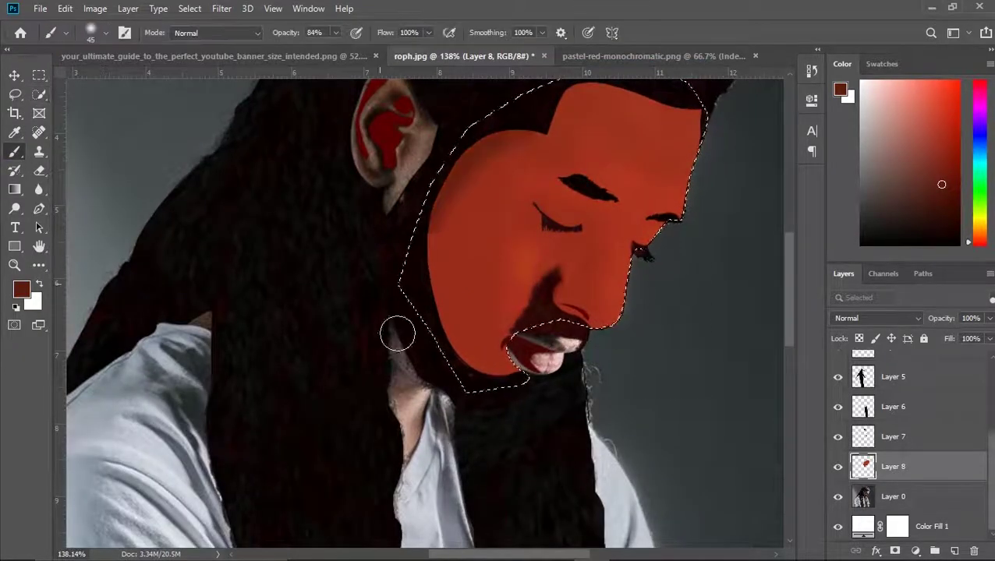
scroll(502, 359, "down", 3)
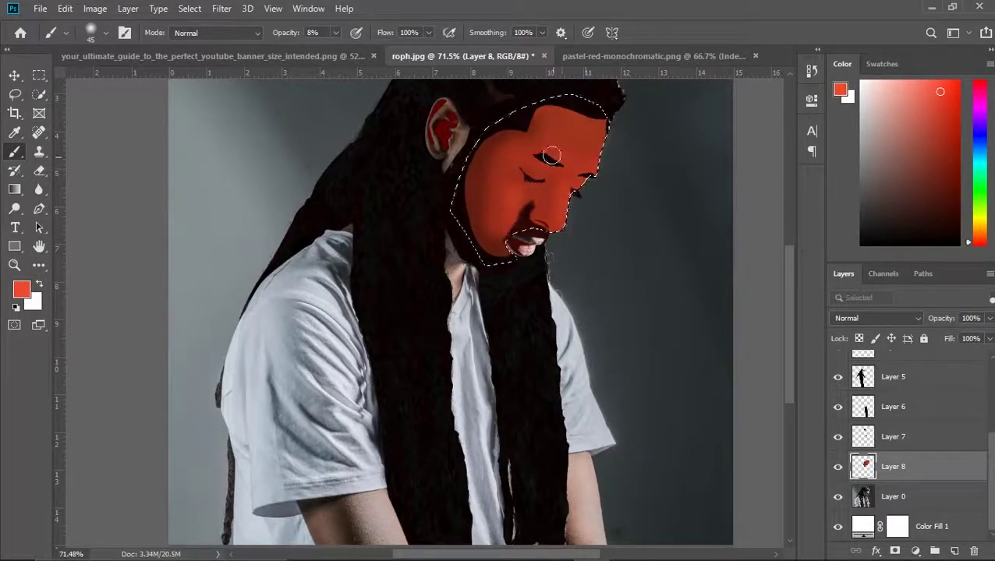
scroll(554, 263, "up", 2)
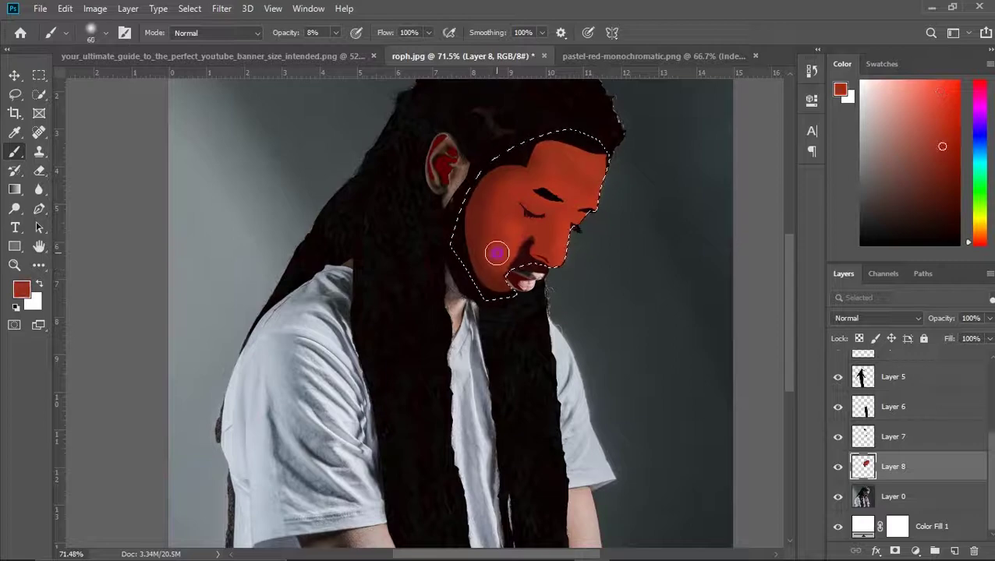
scroll(540, 227, "up", 5)
Raise the brush opacity to 60% and zoom in and out around the face.
key("6")
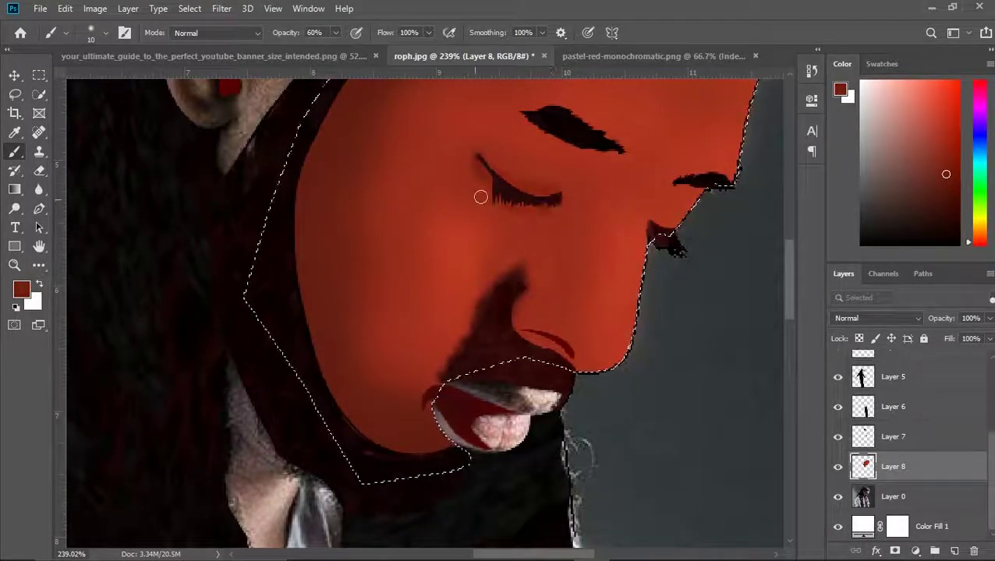
scroll(474, 171, "down", 5)
scroll(507, 195, "up", 4)
scroll(536, 211, "down", 2)
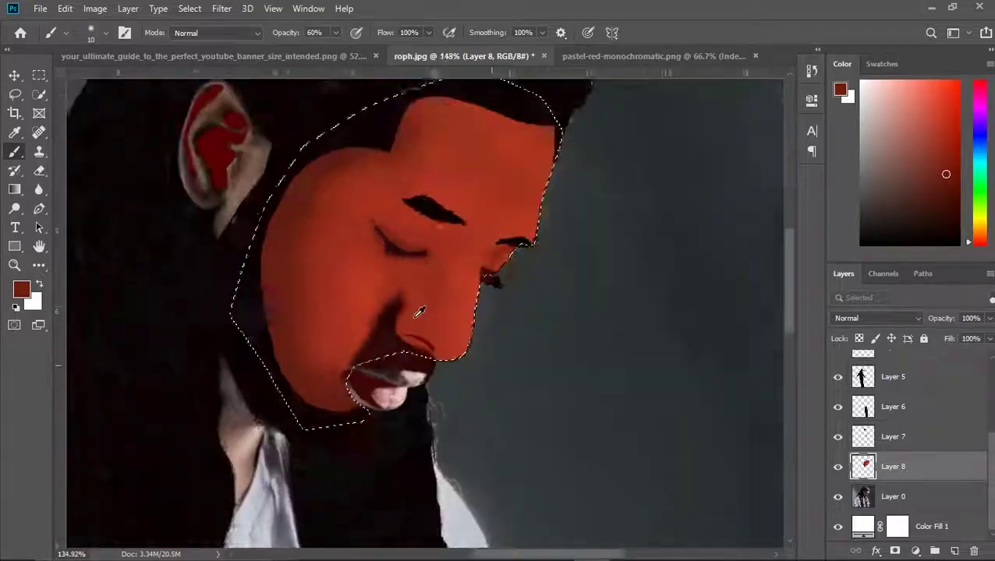
scroll(468, 273, "up", 3)
scroll(468, 351, "down", 4)
scroll(437, 393, "up", 2)
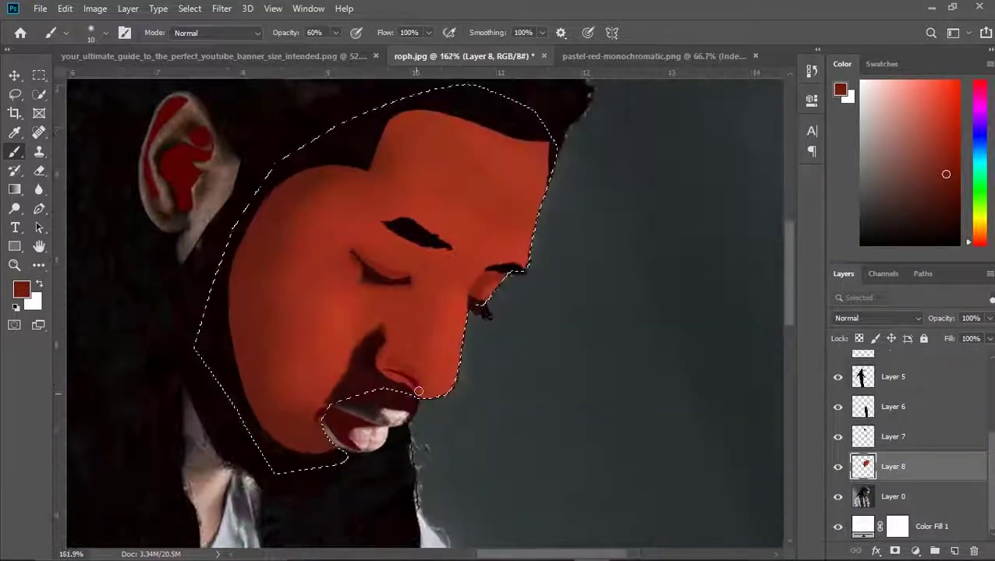
scroll(382, 311, "down", 3)
scroll(356, 191, "up", 5)
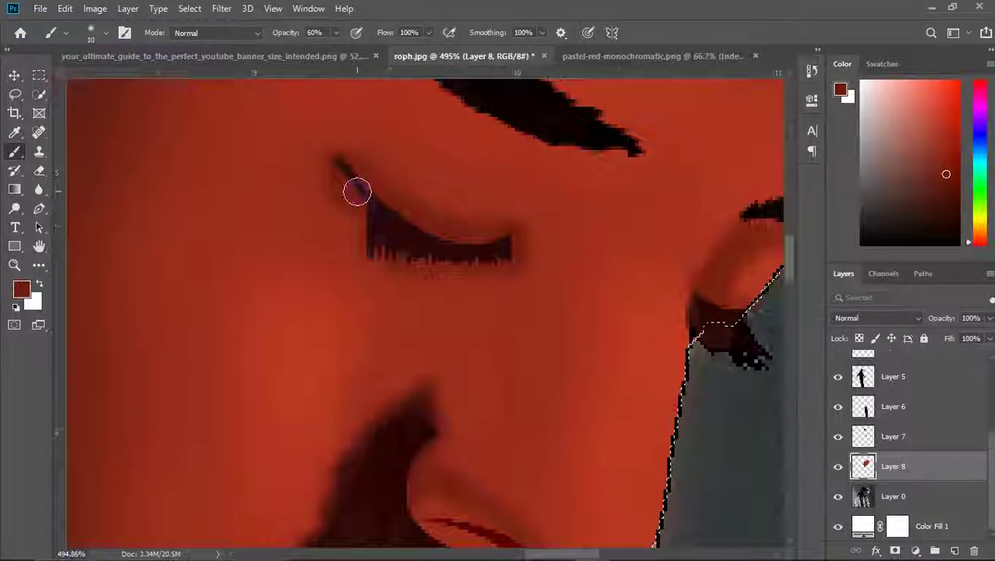
scroll(366, 210, "down", 5)
scroll(403, 248, "up", 4)
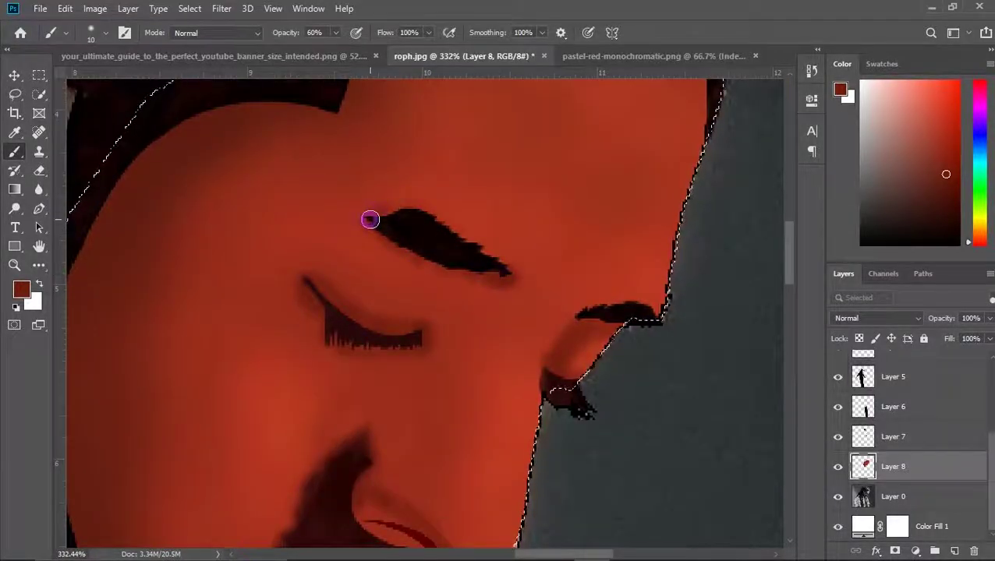
scroll(369, 221, "down", 5)
scroll(389, 312, "up", 1)
scroll(405, 375, "down", 1)
scroll(435, 447, "up", 4)
scroll(444, 436, "up", 3)
scroll(335, 388, "down", 5)
scroll(336, 387, "down", 2)
scroll(361, 305, "up", 5)
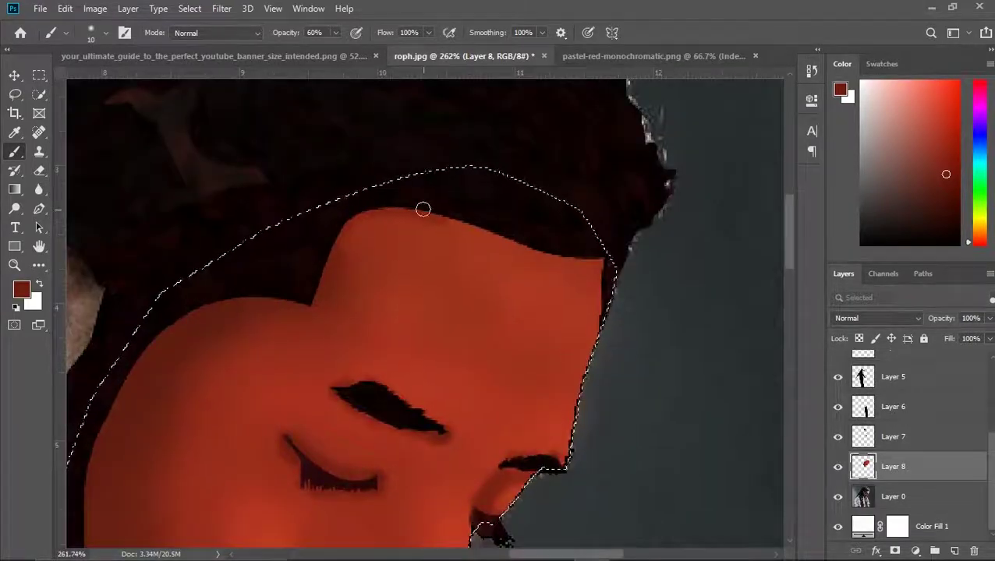
scroll(456, 217, "down", 6)
scroll(398, 288, "up", 2)
scroll(319, 366, "down", 3)
Toggle Layer 0's visibility and add a new empty layer above the photo.
key("w")
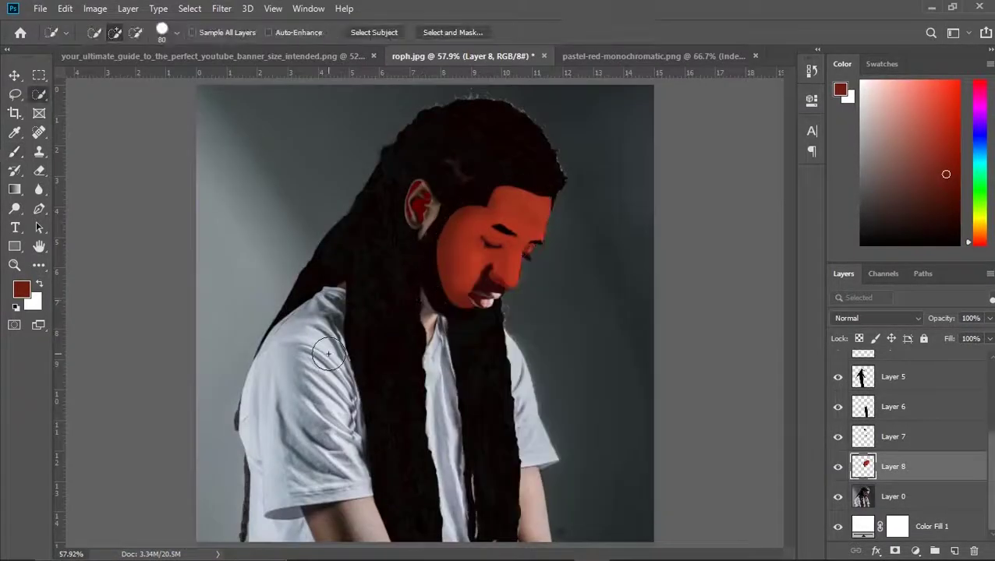
left_click(838, 497)
key("p")
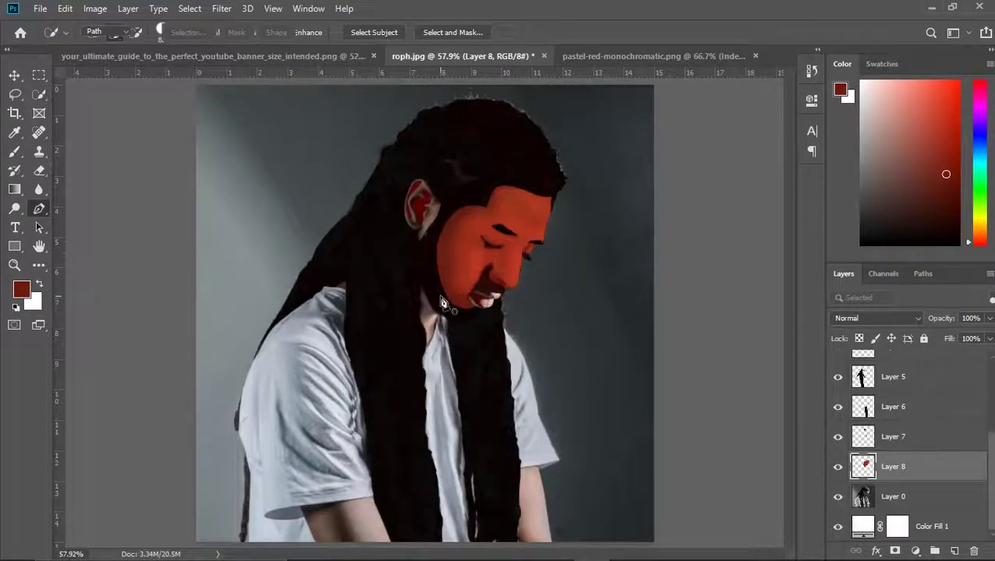
scroll(505, 306, "up", 5)
left_click(896, 496)
left_click(954, 551)
scroll(451, 282, "up", 3)
Outline the lips with the Pen, make a selection, and pick the face red.
left_click(382, 220)
left_click(368, 241)
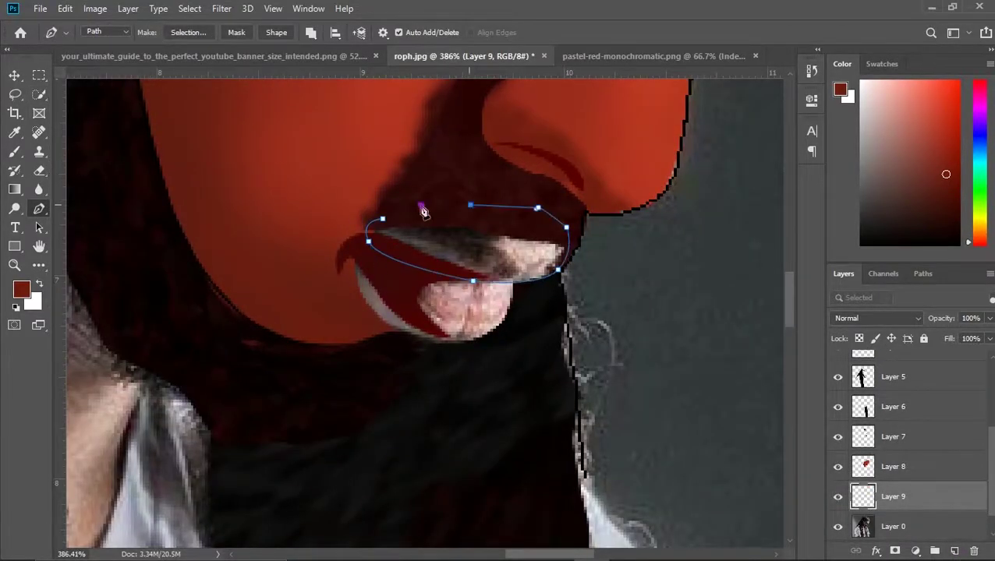
scroll(470, 209, "down", 5)
right_click(326, 215)
left_click(388, 295)
key("Return")
key("b")
left_click(391, 221, "alt")
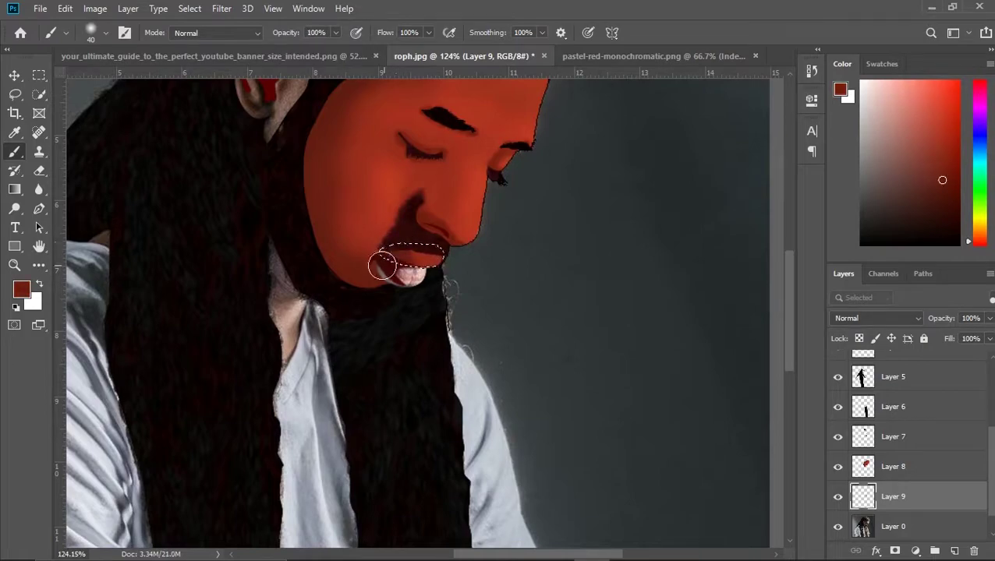
Select the lower lip and shade it darker red on a new layer.
key("p")
scroll(411, 295, "down", 1)
left_click(392, 226)
key("ctrl+Return")
left_click(954, 551)
key("b")
left_click(389, 242, "alt")
scroll(386, 250, "up", 3)
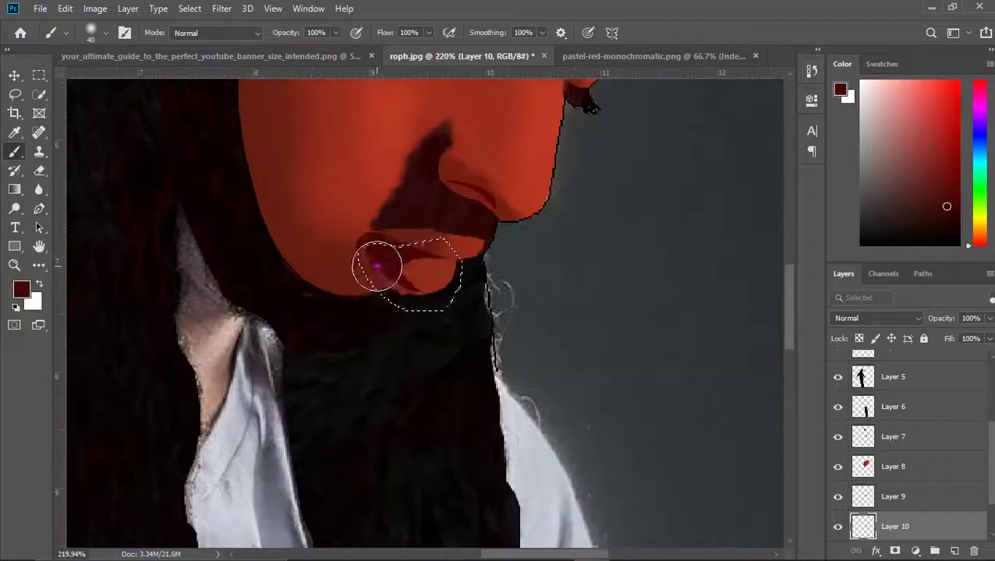
key("alt+bracketleft")
left_click_drag(374, 269, 444, 272)
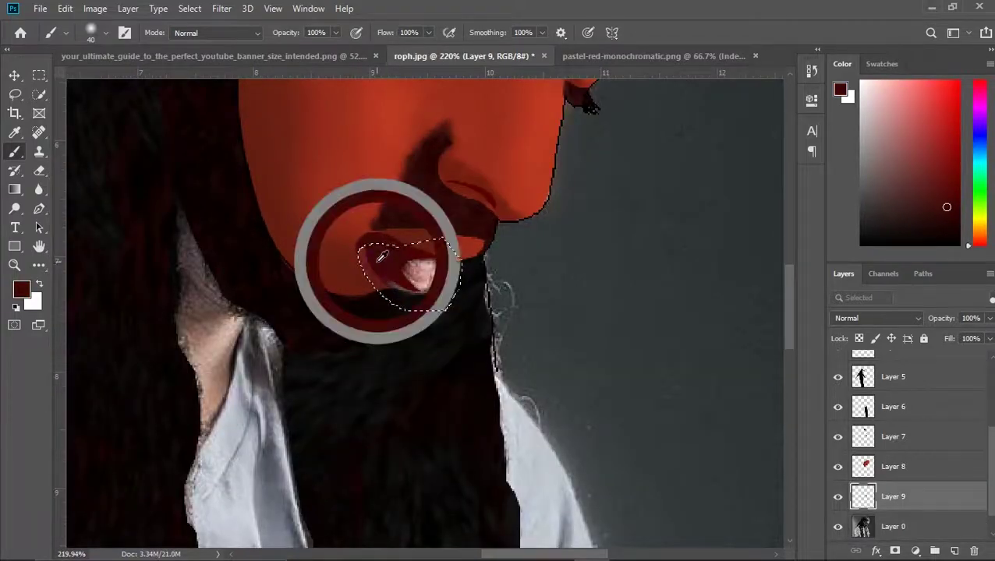
Toggle Layer 1's visibility to compare the lip shading against the photo.
left_click(893, 527)
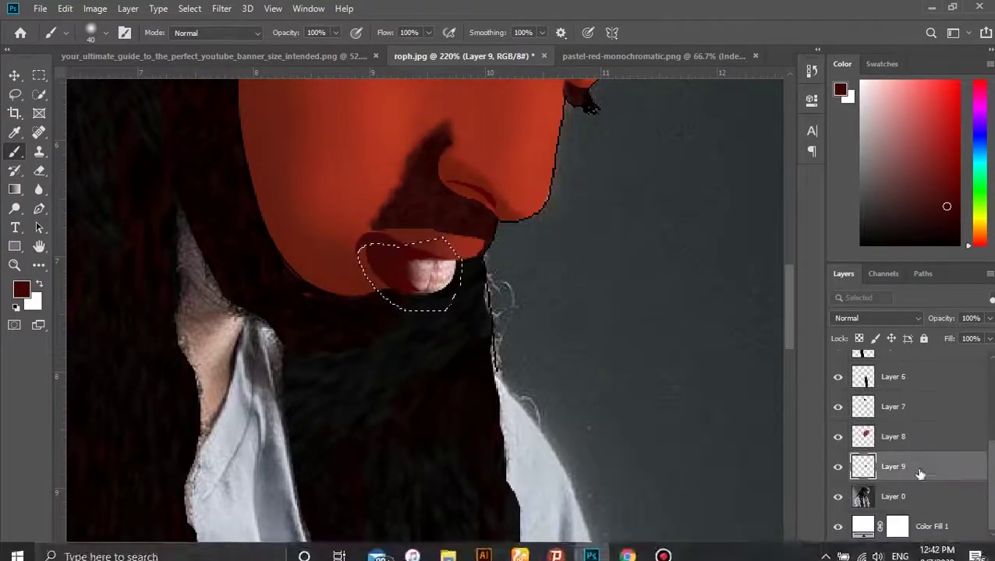
scroll(407, 278, "down", 2)
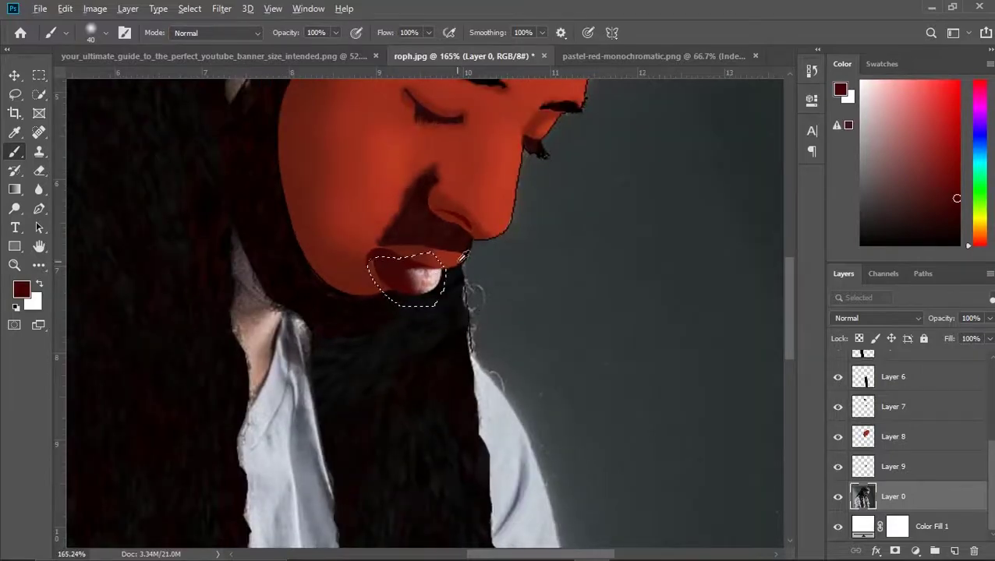
scroll(422, 258, "up", 5)
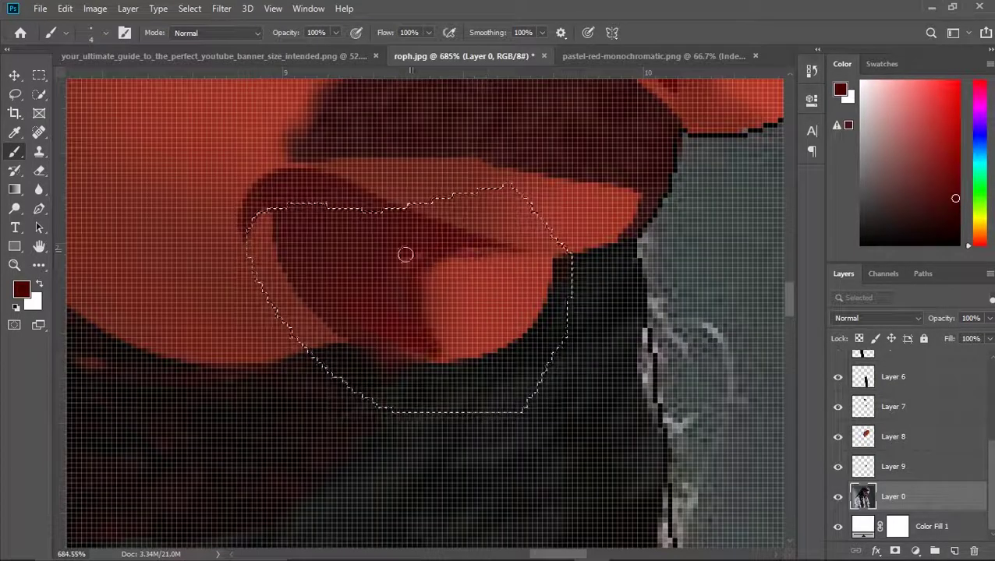
key("alt+period")
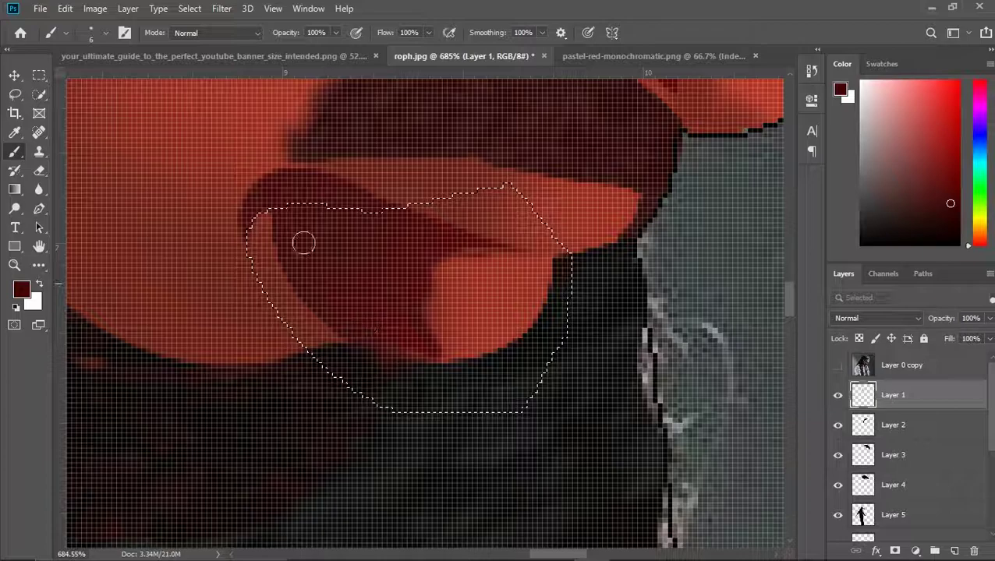
left_click(838, 395)
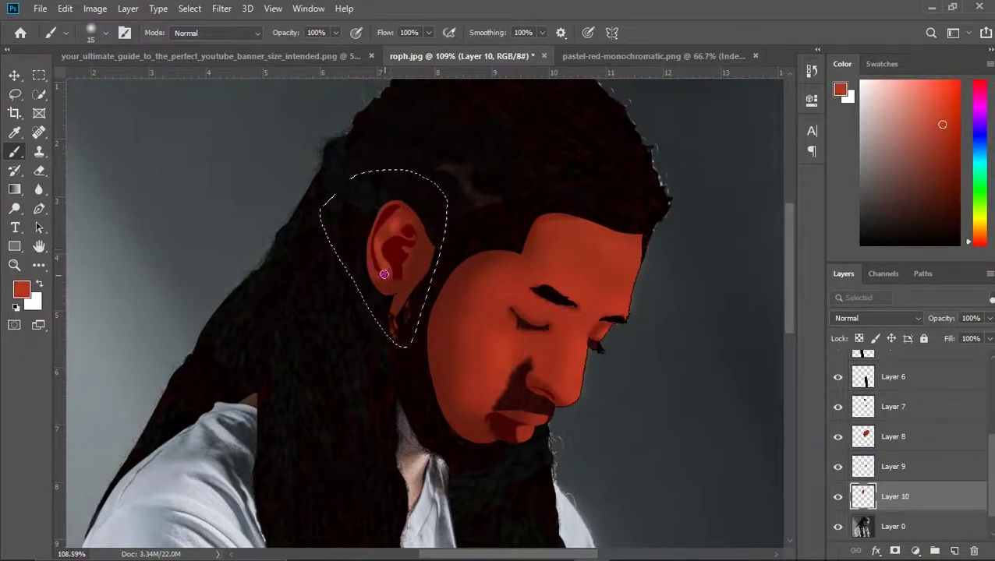
Paint dark red shading over the inner ear folds and ear tip on Layer 1.
left_click(402, 250, "alt")
scroll(384, 259, "up", 5)
scroll(384, 127, "down", 8)
scroll(697, 365, "up", 4)
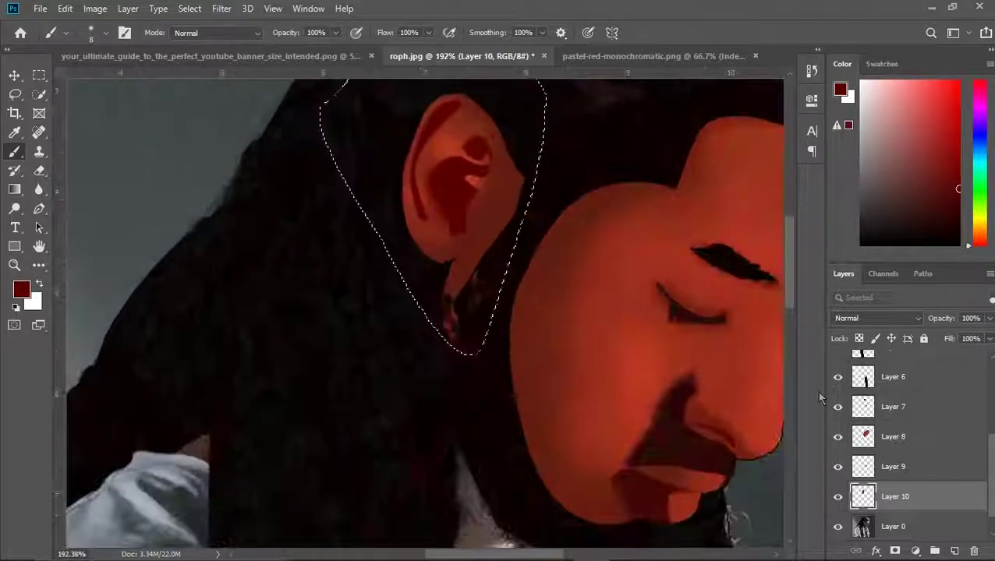
scroll(425, 319, "down", 3)
scroll(897, 437, "up", 5)
left_click(897, 390)
scroll(440, 260, "up", 5)
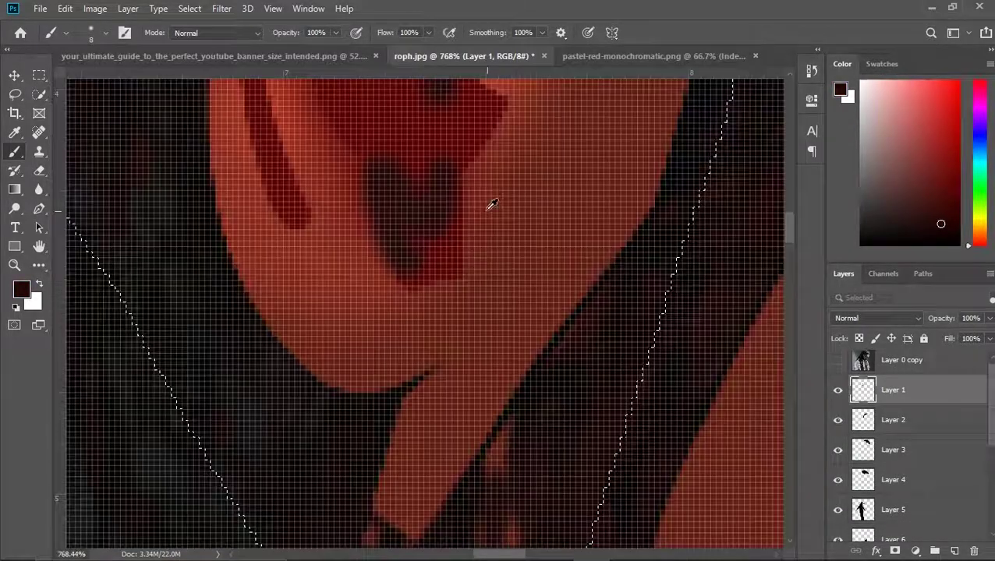
scroll(493, 115, "down", 1)
left_click_drag(321, 237, 366, 306)
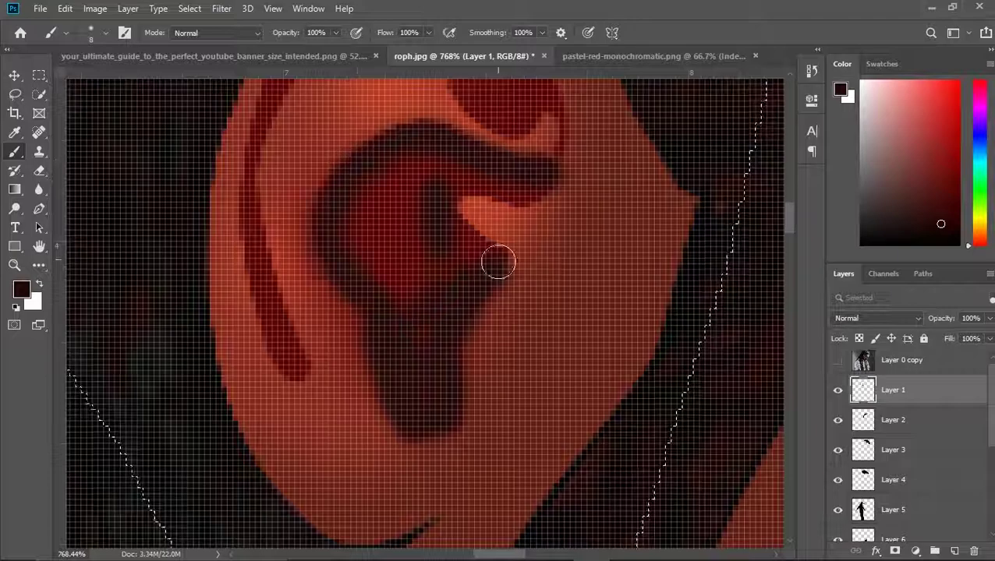
left_click_drag(424, 333, 350, 203)
left_click_drag(521, 193, 560, 182)
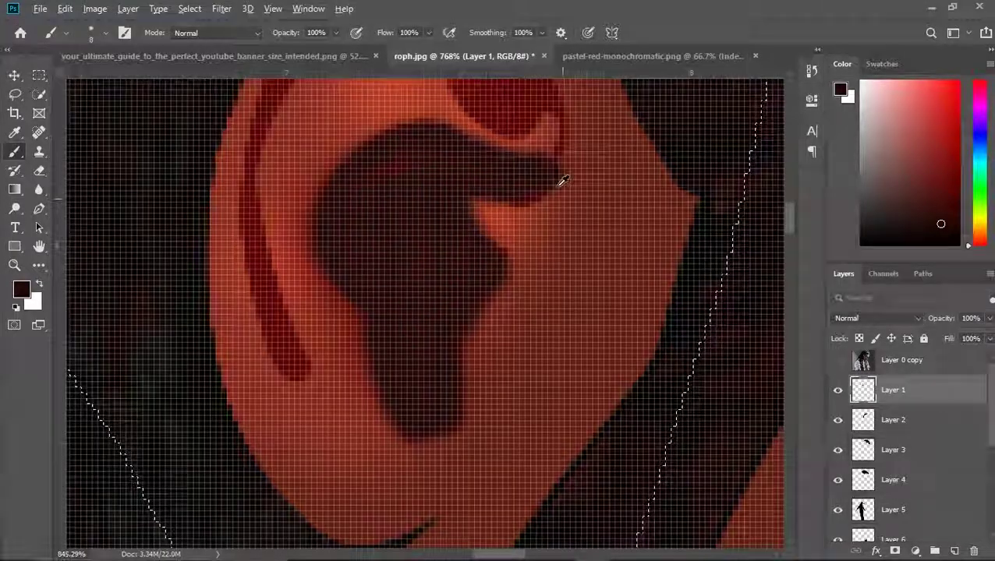
Darken the curved stripe along the ear rim.
scroll(560, 182, "up", 3)
scroll(468, 148, "up", 2)
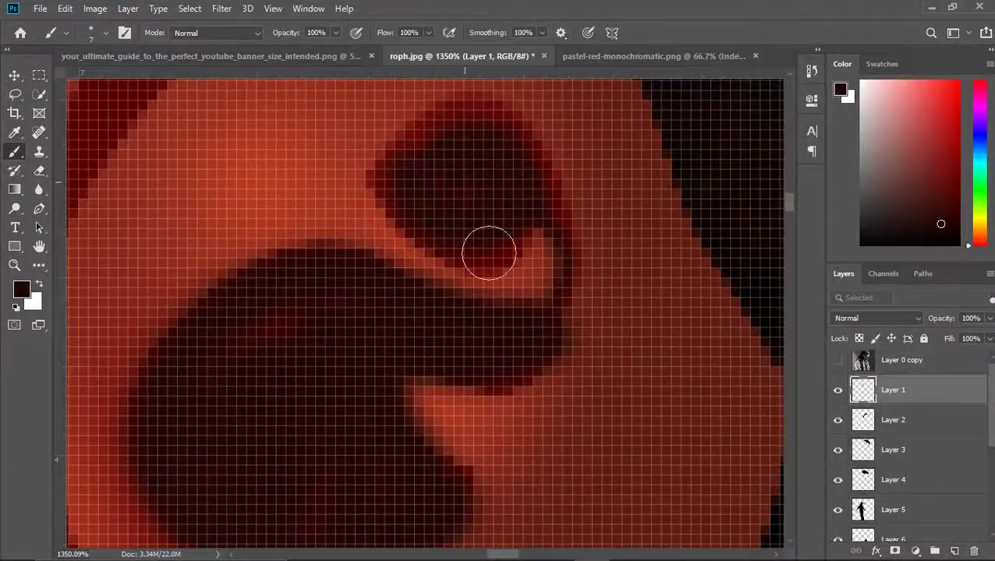
scroll(488, 253, "down", 5)
scroll(429, 338, "up", 4)
scroll(382, 339, "up", 2)
left_click_drag(396, 328, 382, 398)
scroll(382, 398, "down", 3)
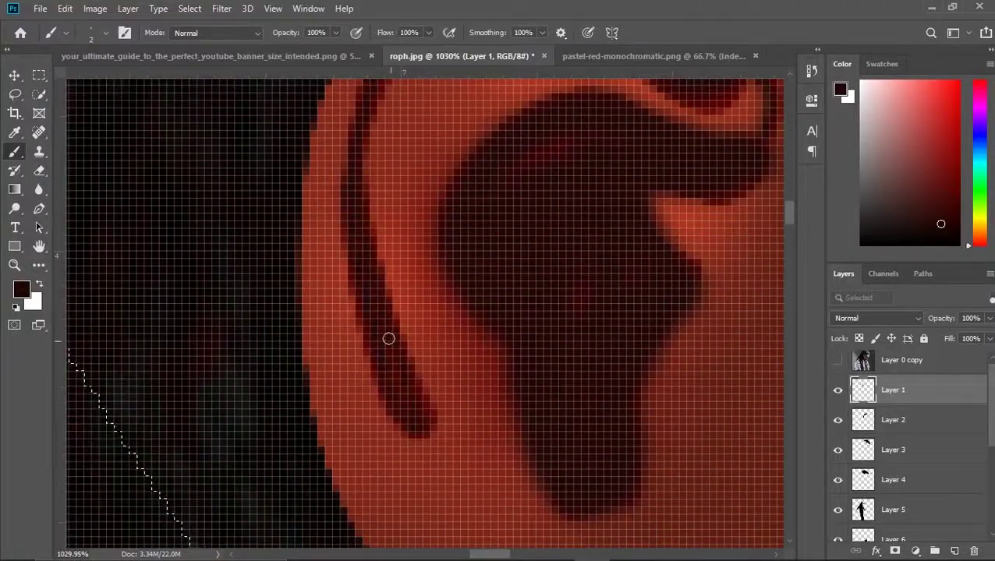
scroll(388, 338, "down", 5)
scroll(422, 395, "down", 3)
scroll(455, 176, "up", 4)
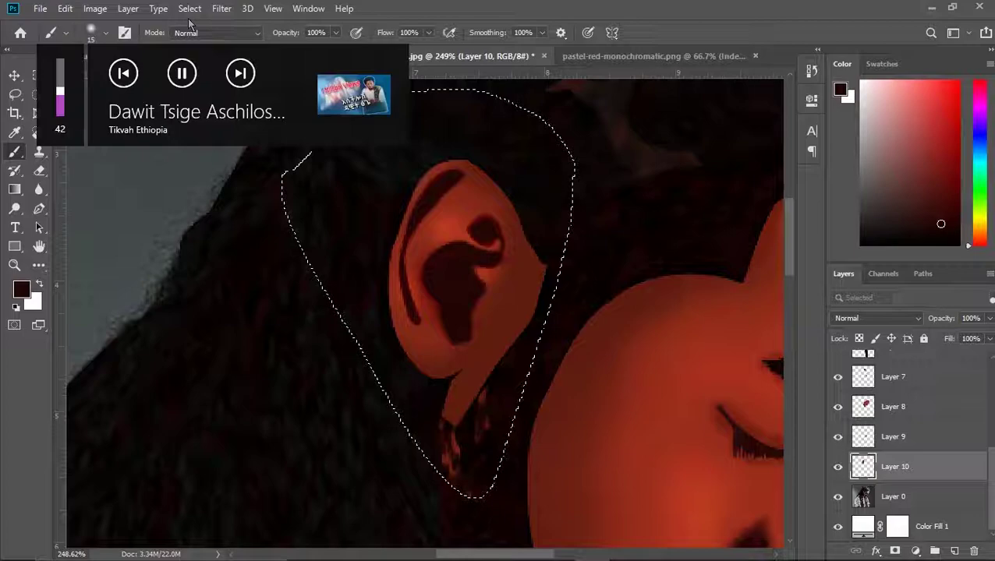
Lower the brush opacity to 47% and clear the ear selection.
key("4")
key("7")
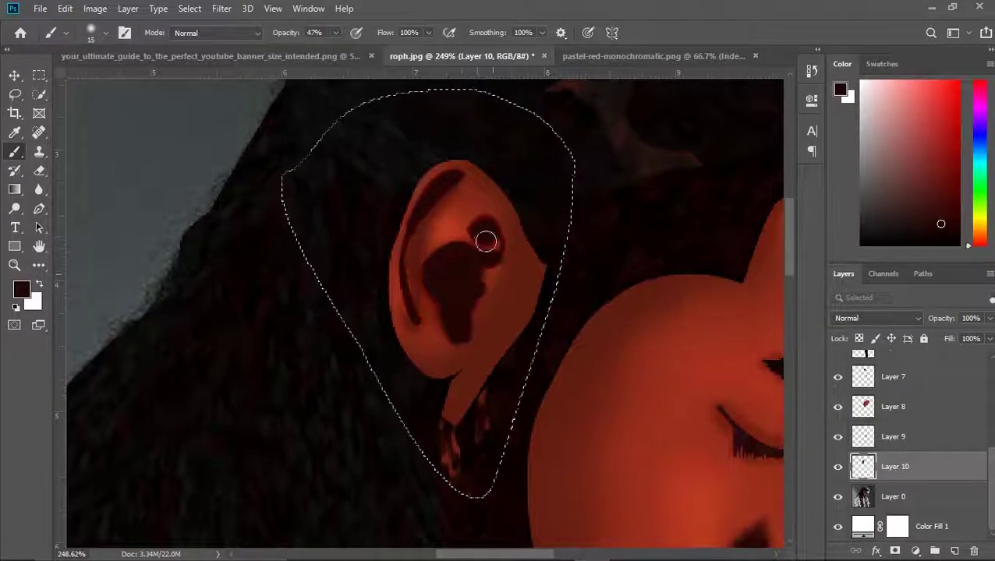
scroll(395, 318, "down", 5)
key("w")
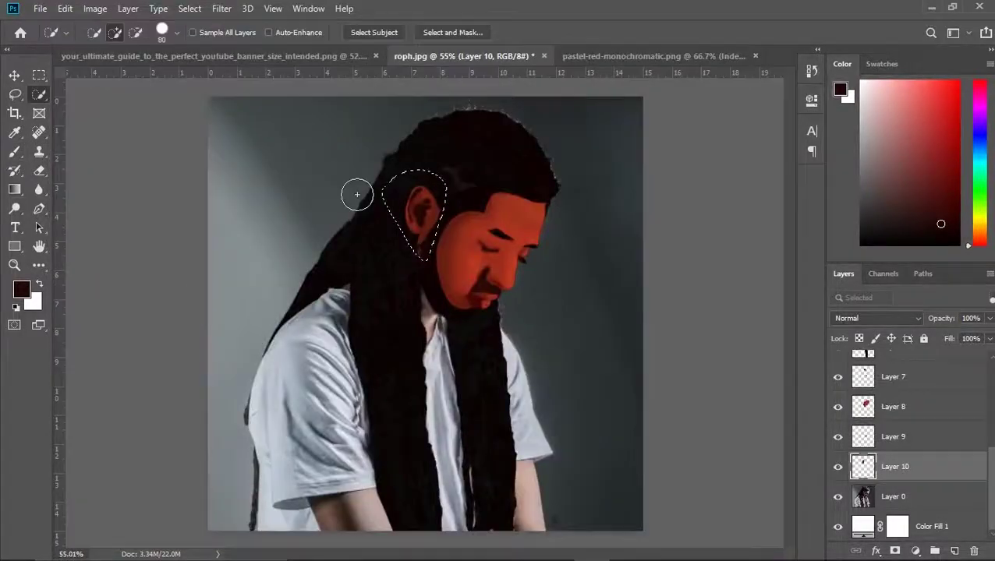
key("ctrl+d")
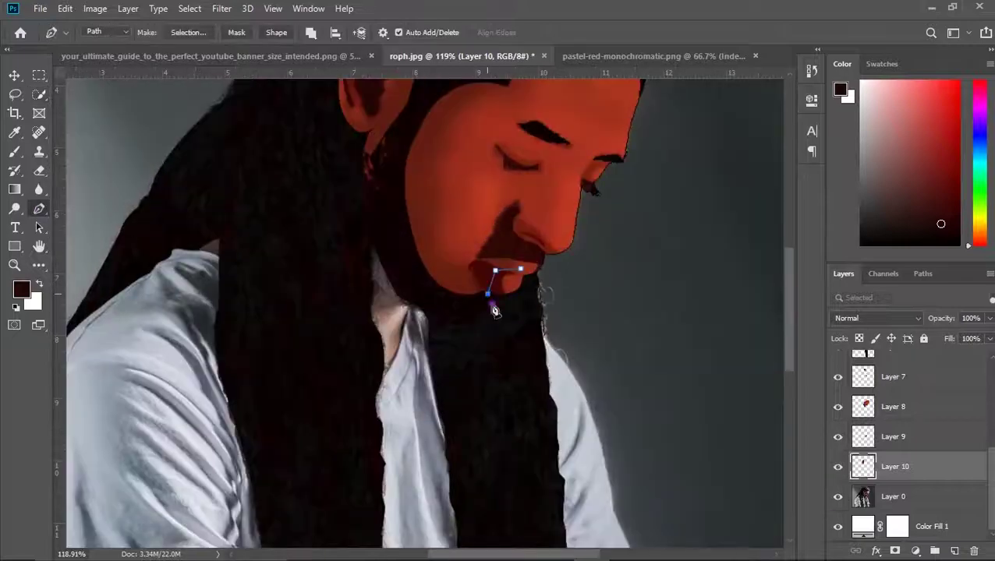
Turn the lip-corner path into a selection and brush it with a redder dark tone at size 25.
key("Return")
key("b")
left_click(512, 287, "alt")
key("bracketright")
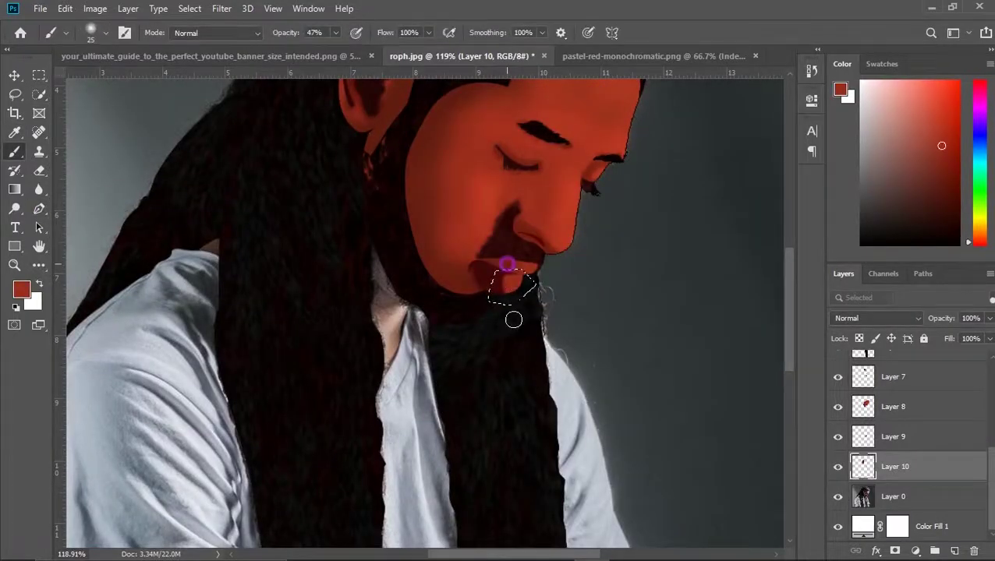
scroll(471, 348, "down", 2)
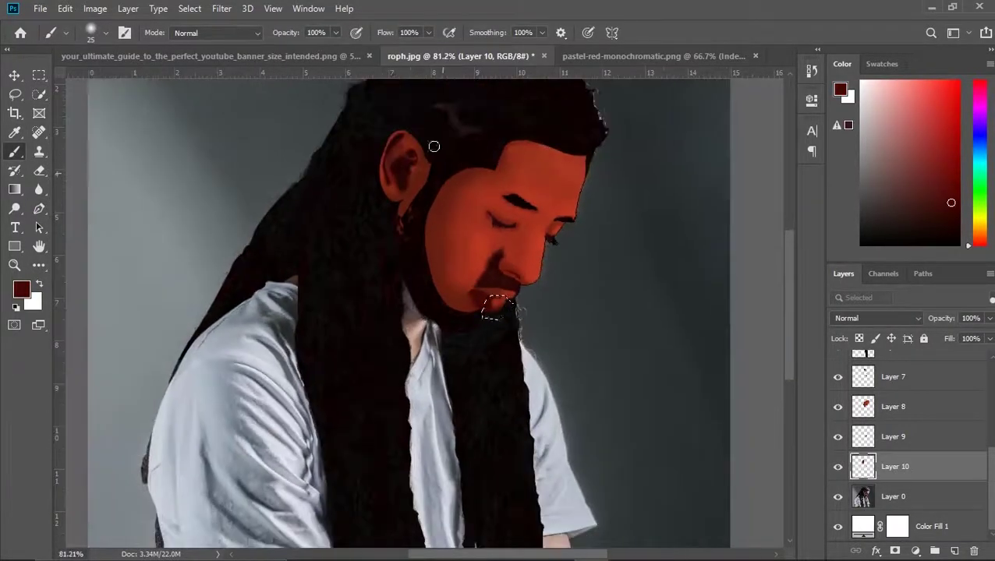
Toggle the photo Layer 0 off and on to check the lip and ear painting.
key("w")
scroll(532, 204, "down", 4)
left_click(837, 496)
scroll(468, 312, "up", 5)
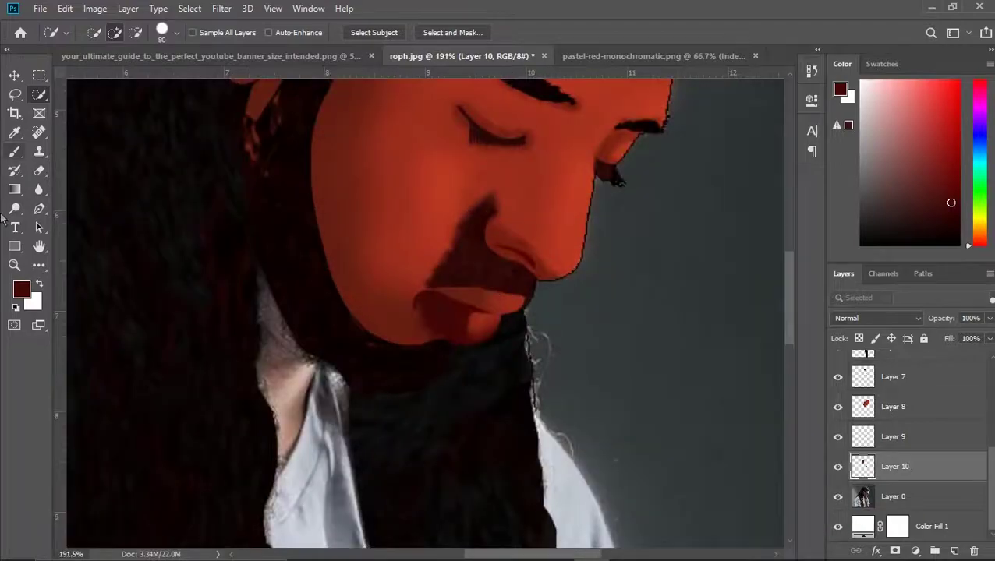
scroll(485, 311, "down", 1)
key("p")
scroll(499, 343, "down", 3)
scroll(499, 343, "up", 5)
Add a new layer and turn the shirt sleeve outline into a selection.
left_click(934, 552, "ctrl")
scroll(533, 461, "down", 3)
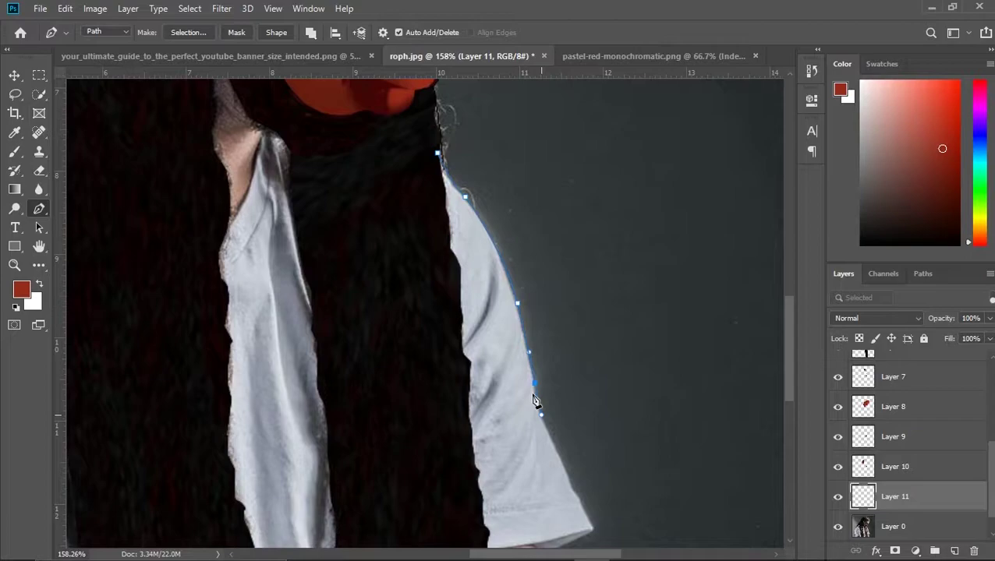
left_click_drag(534, 387, 547, 413)
scroll(577, 458, "down", 1)
scroll(447, 508, "up", 2)
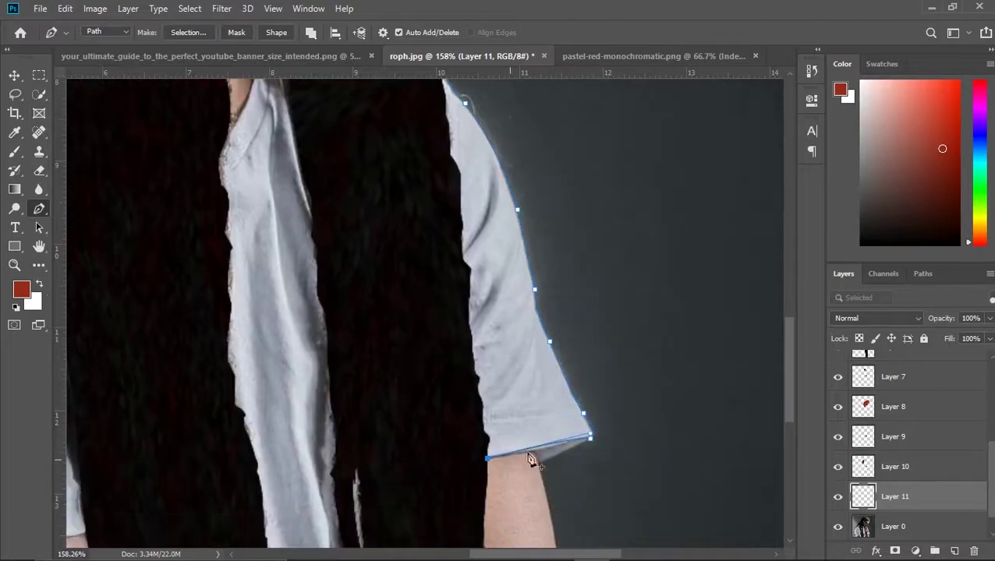
scroll(484, 473, "up", 2)
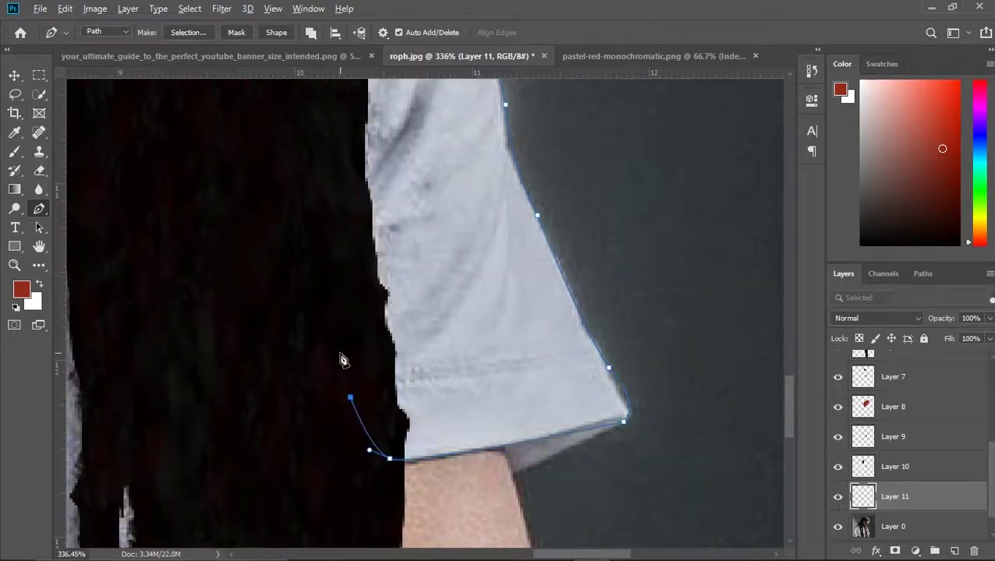
scroll(343, 364, "down", 2)
right_click(369, 234)
left_click(421, 300)
Tint the sleeve pink with soft grey and red strokes at 26% opacity, brush size 60.
key("b")
scroll(403, 240, "up", 3)
left_click(403, 240, "alt")
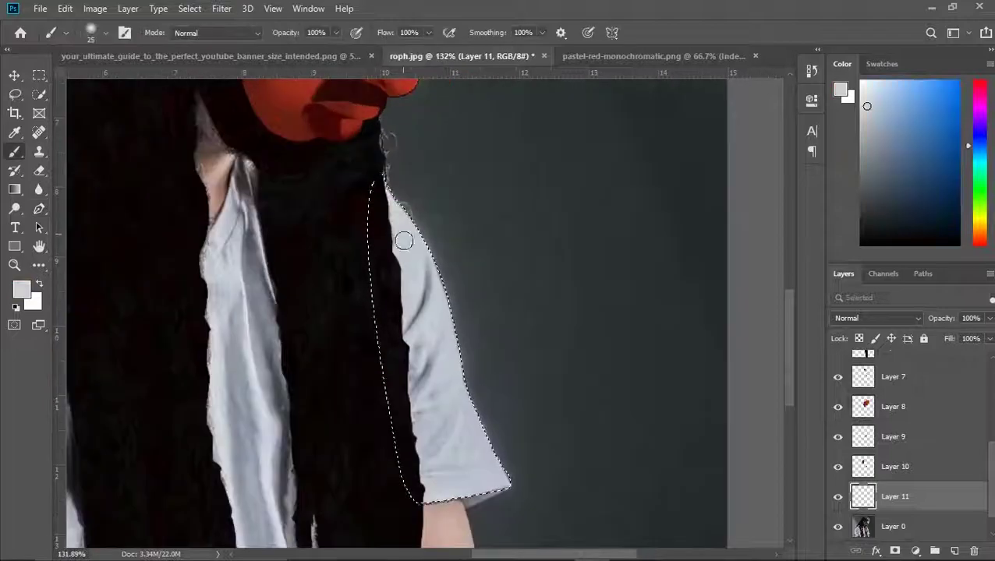
left_click_drag(403, 240, 483, 468)
left_click(351, 109, "alt")
key("2")
key("6")
mouse_move(397, 203)
left_mouse_down()
mouse_move(499, 476)
mouse_move(390, 195)
mouse_move(491, 476)
left_mouse_up()
left_click_drag(410, 414, 400, 477)
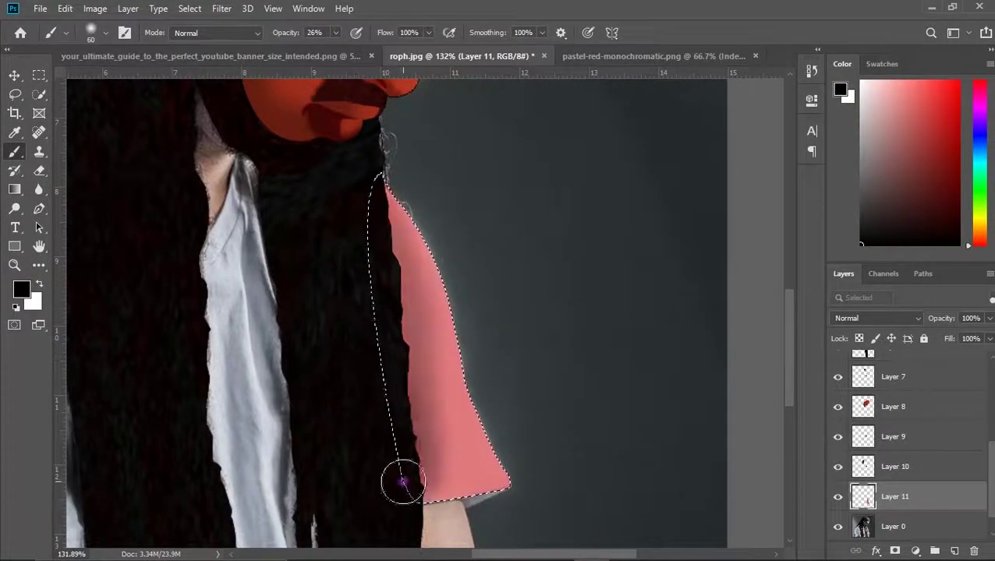
key("bracketleft")
key("bracketleft")
key("bracketleft")
left_click(443, 419)
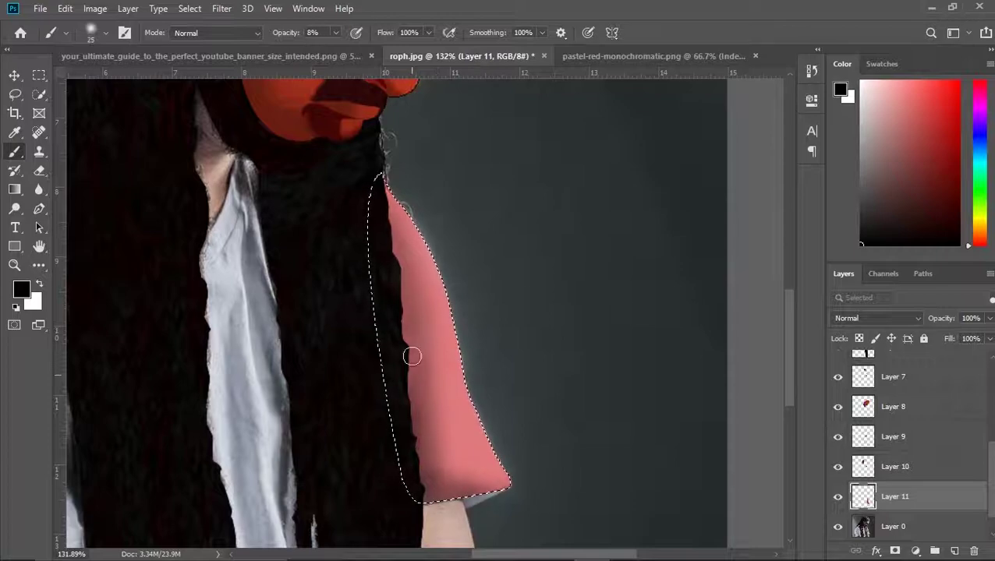
Deselect and zoom in to 253% on the bottom edge of the sleeve with the Pen tool.
key("ctrl+d")
key("ctrl+0")
key("w")
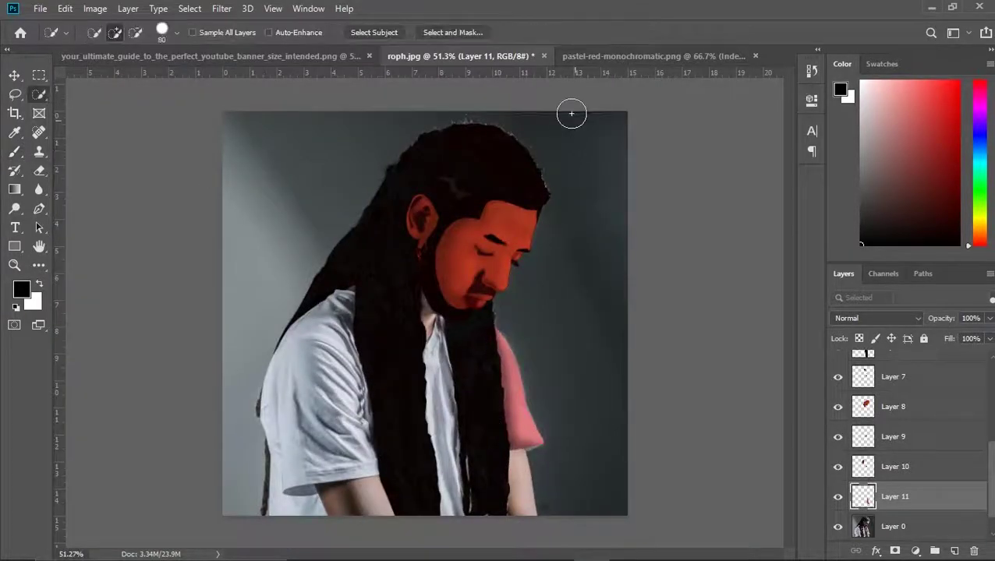
key("ctrl+plus")
key("p")
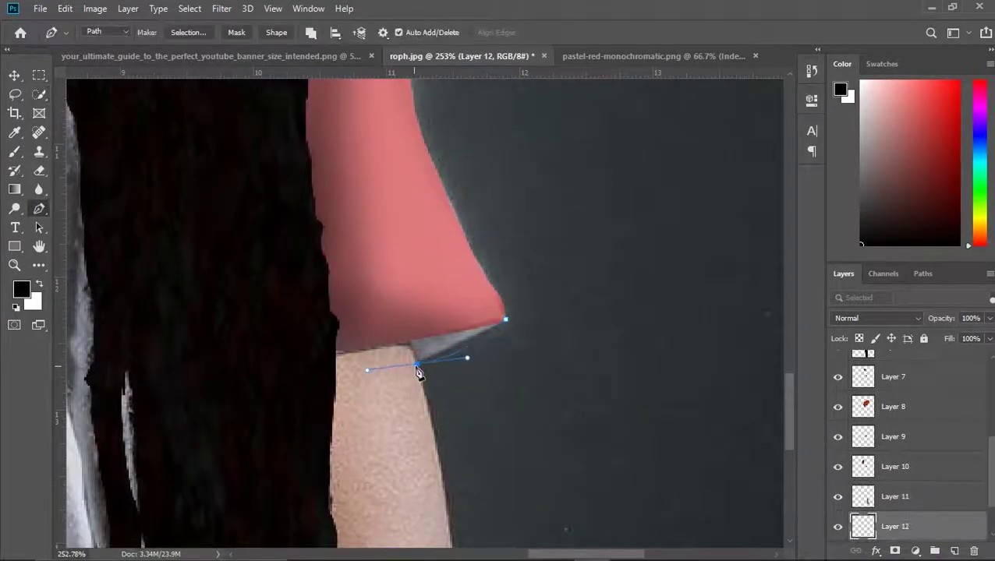
Select the shadow gap under the sleeve on a new Layer 13 and shade it dark.
key("ctrl+Return")
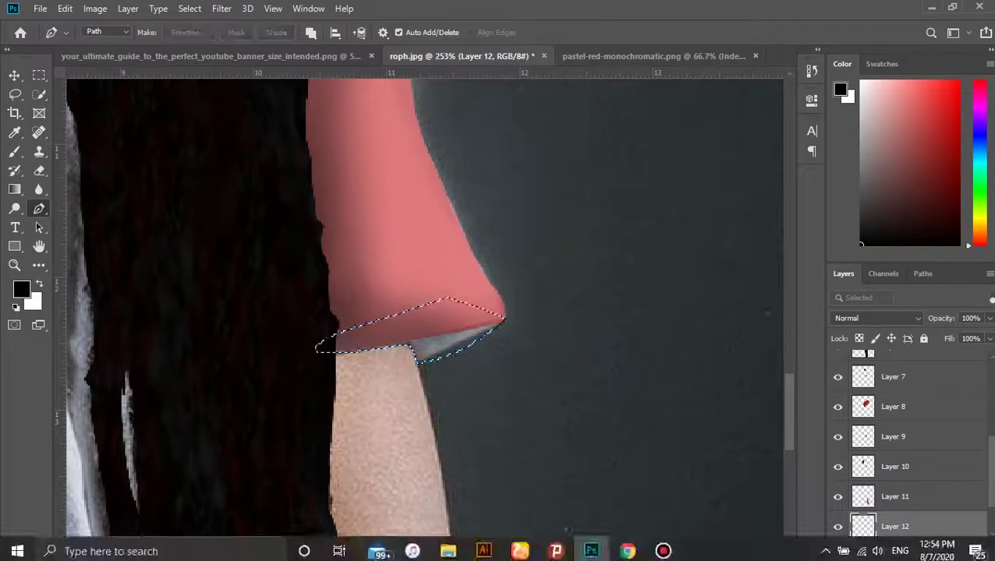
key("ctrl+shift+alt+n")
key("b")
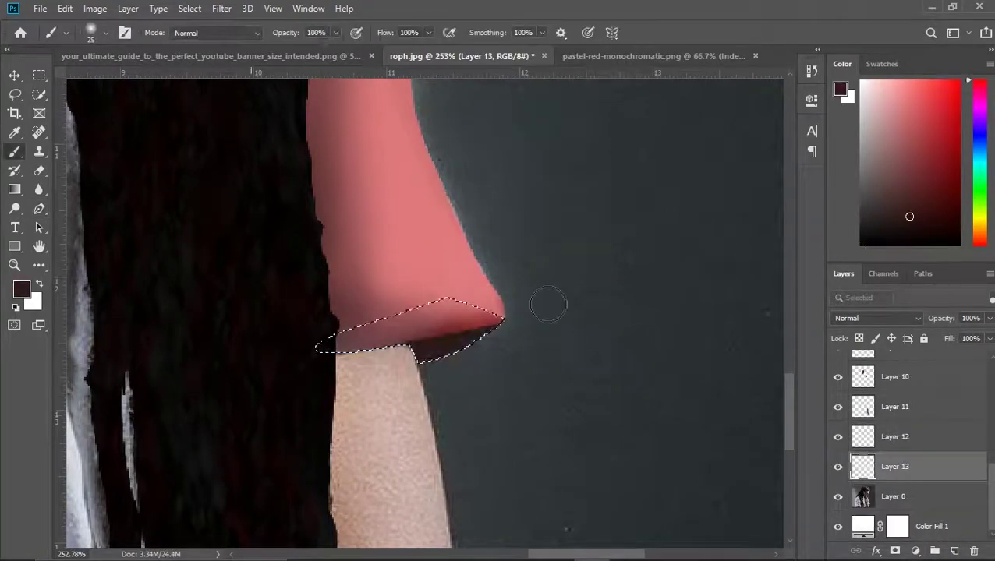
right_click(427, 335)
key("Escape")
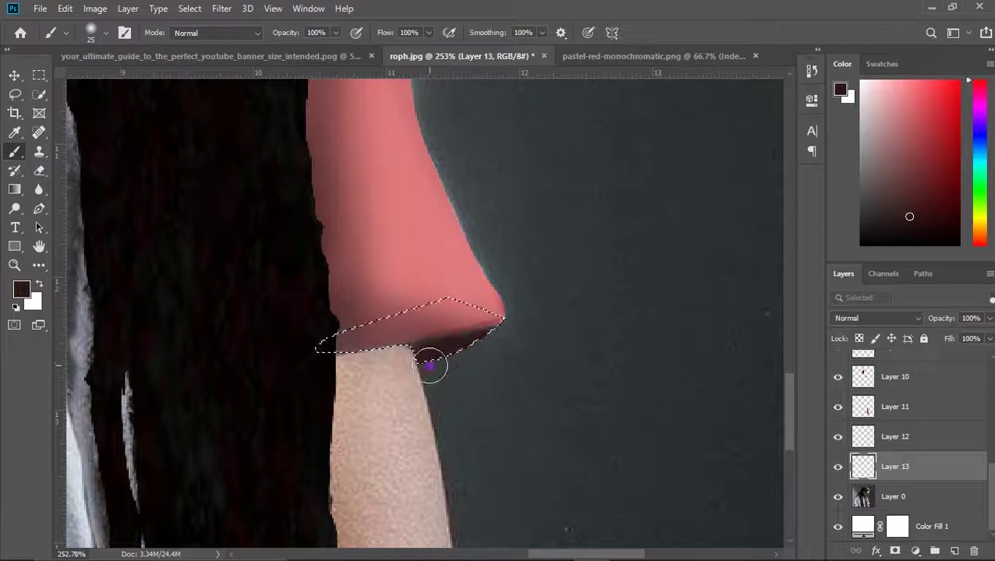
key("ctrl+d")
key("w")
key("ctrl+minus")
key("ctrl+minus")
key("ctrl+minus")
key("p")
Select the forearm outline on new Layer 14 and paint it red.
right_click(423, 400)
left_click(467, 102)
key("Return")
scroll(374, 113, "up", 2)
key("ctrl+shift+alt+n")
key("b")
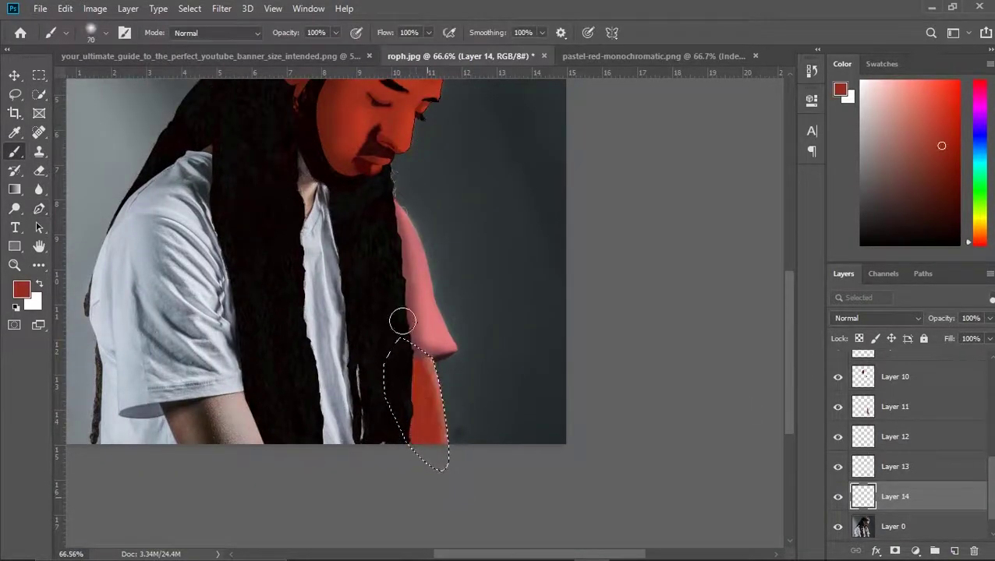
left_click_drag(422, 473, 427, 390)
scroll(427, 390, "up", 1)
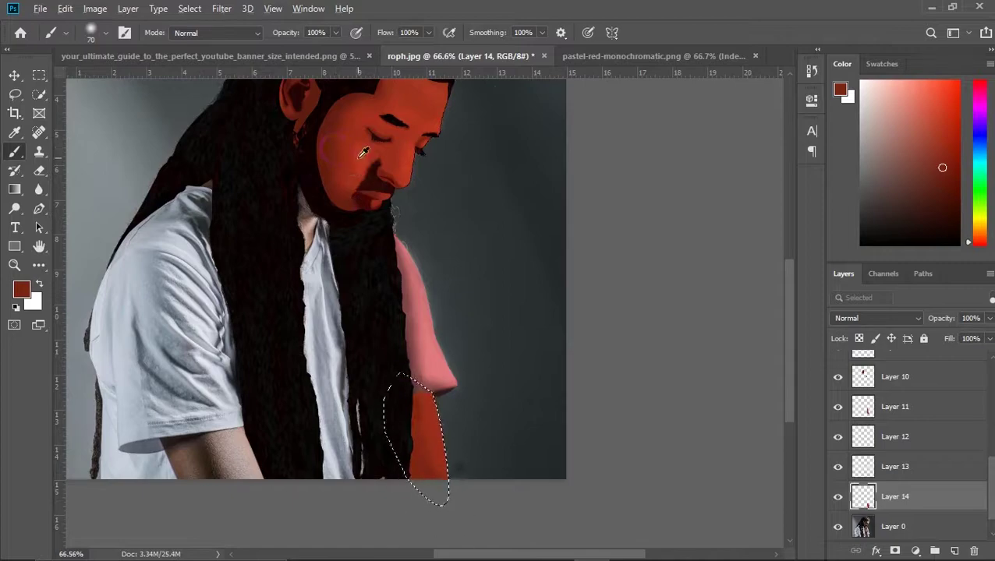
key("ctrl+d")
Turn the neck outline beside the beard into a selection and paint it red.
key("w")
key("ctrl+minus")
scroll(441, 318, "up", 5)
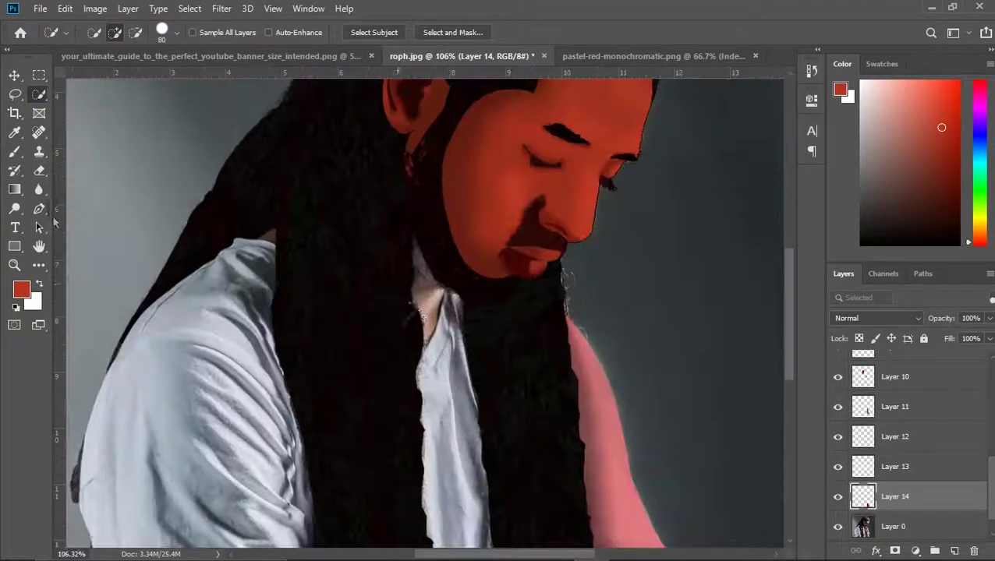
key("p")
key("ctrl+Return")
key("b")
left_click_drag(526, 207, 452, 309)
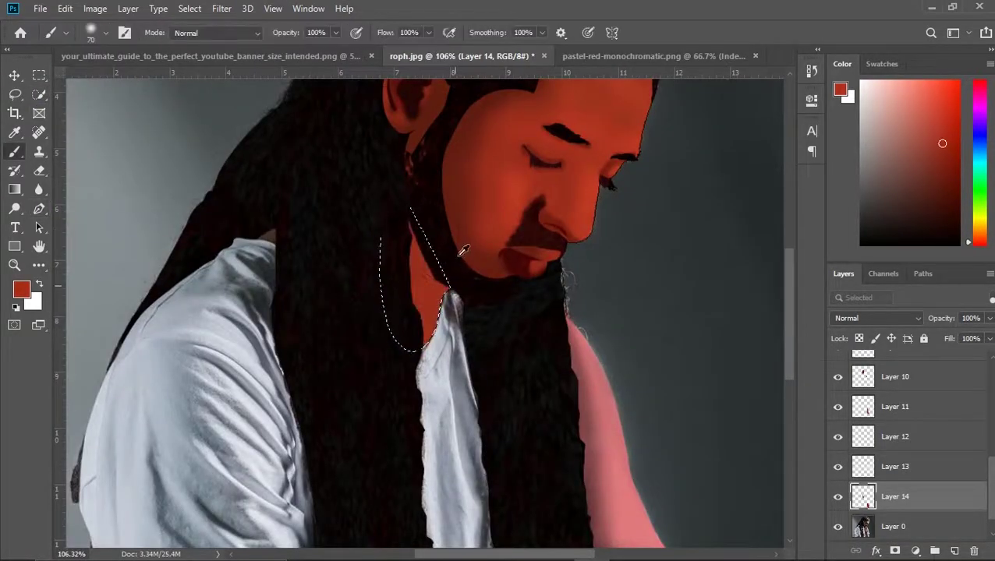
Darken the selected neck area with a much darker red, then drop the selection.
left_click(403, 215, "alt")
scroll(404, 226, "down", 1, "alt")
left_click_drag(413, 258, 348, 335)
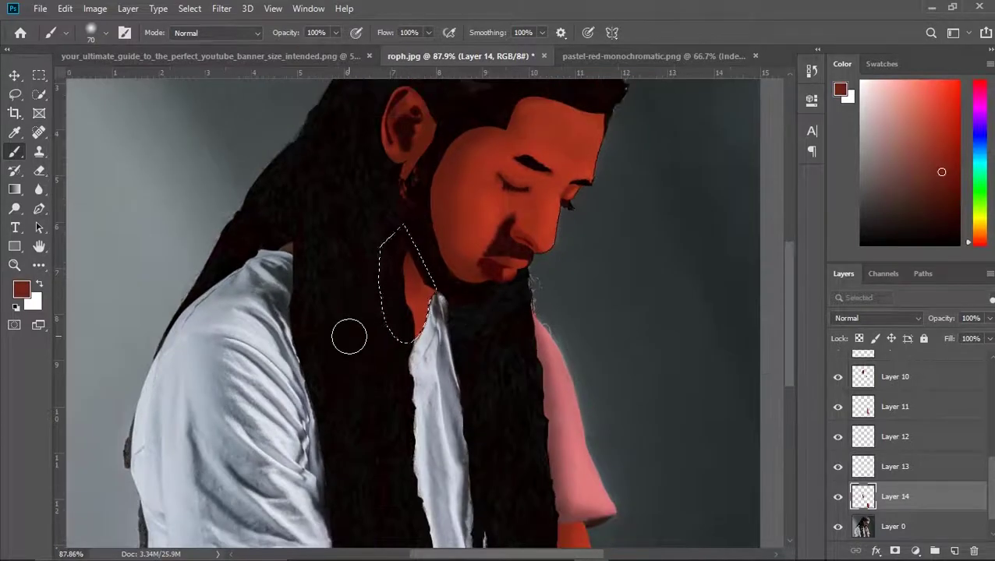
scroll(383, 267, "up", 3, "alt")
scroll(477, 204, "down", 4, "alt")
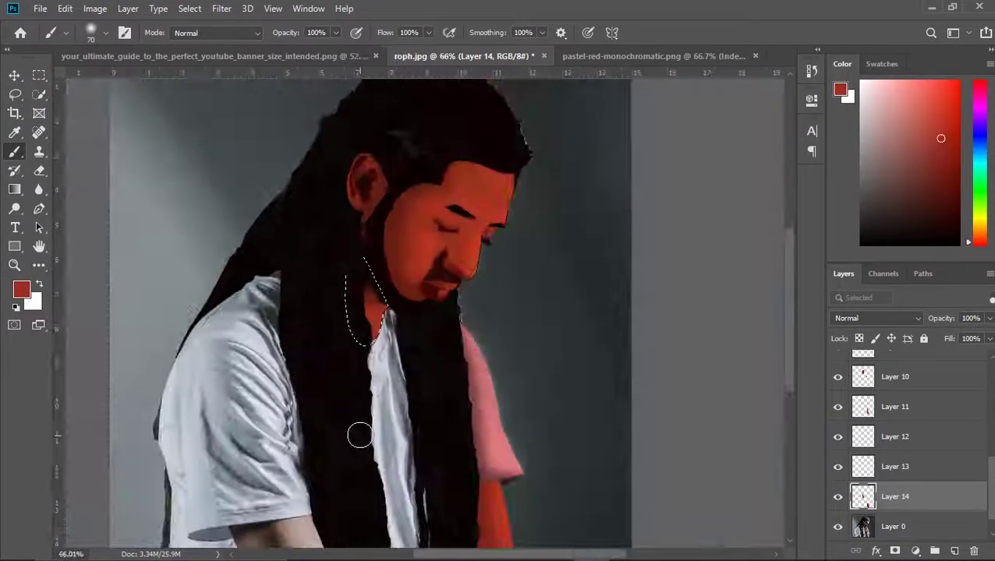
key("w")
right_click(347, 343)
left_click(377, 45)
Hide the original photo to check the painting and start a pen path at the collar.
left_click(837, 527)
scroll(322, 390, "up", 2, "alt")
key("p")
left_click_drag(416, 154, 413, 136)
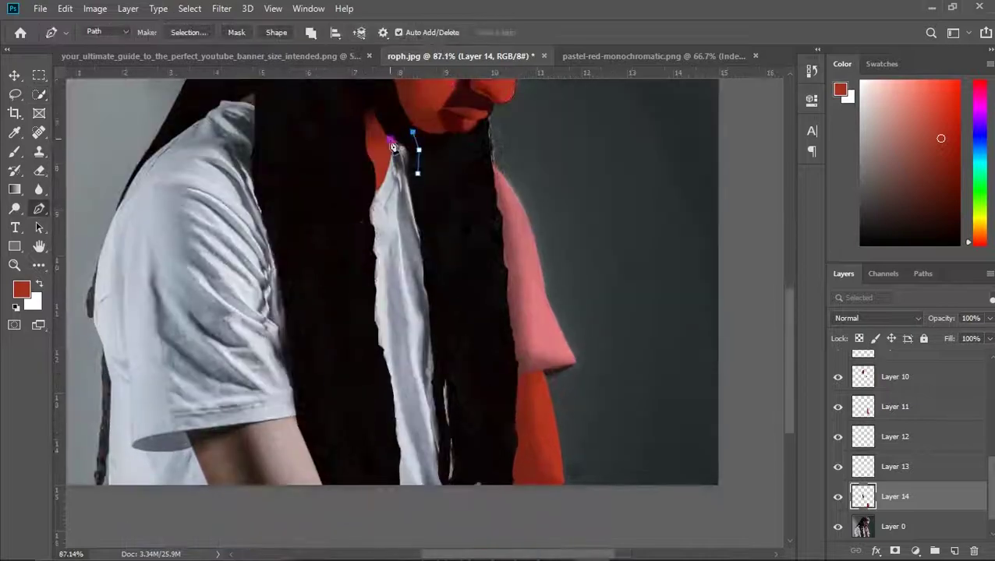
Close the shirt-strip outline, select it on new Layer 15 and paint it pink.
left_click(458, 345)
left_click(954, 550)
right_click(405, 312)
key("Return")
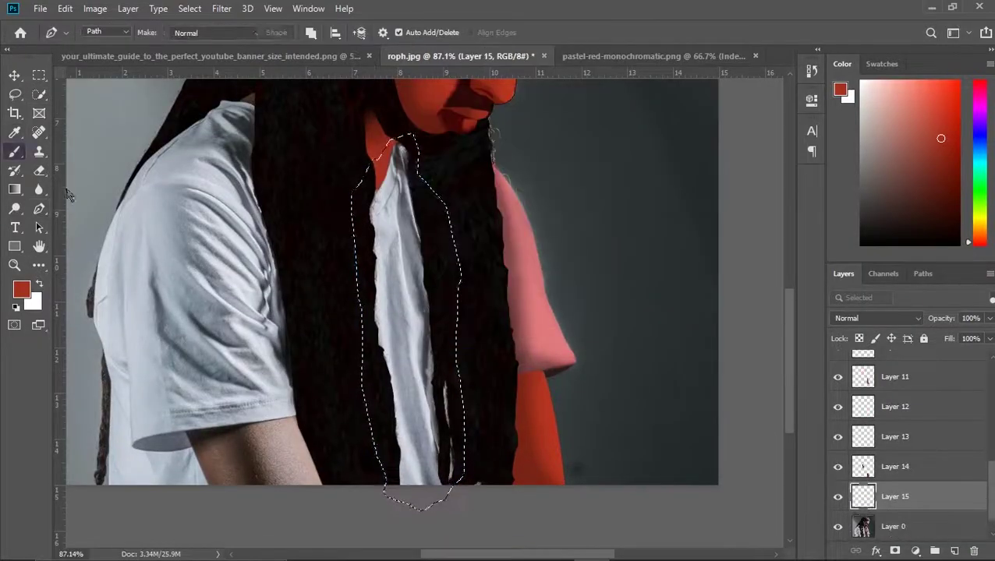
key("b")
left_click_drag(401, 179, 413, 367)
left_click_drag(438, 553, 529, 356)
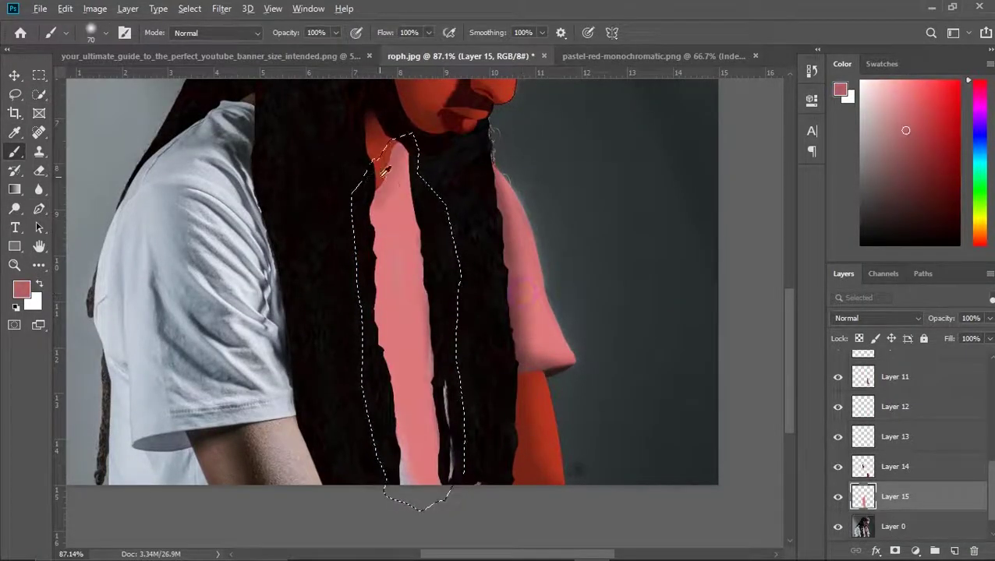
Shade the pink shirt strip with dark red where it meets the red neck.
left_click(388, 165, "alt")
scroll(388, 167, "up", 2, "alt")
scroll(388, 167, "up", 3, "alt")
scroll(387, 240, "down", 2)
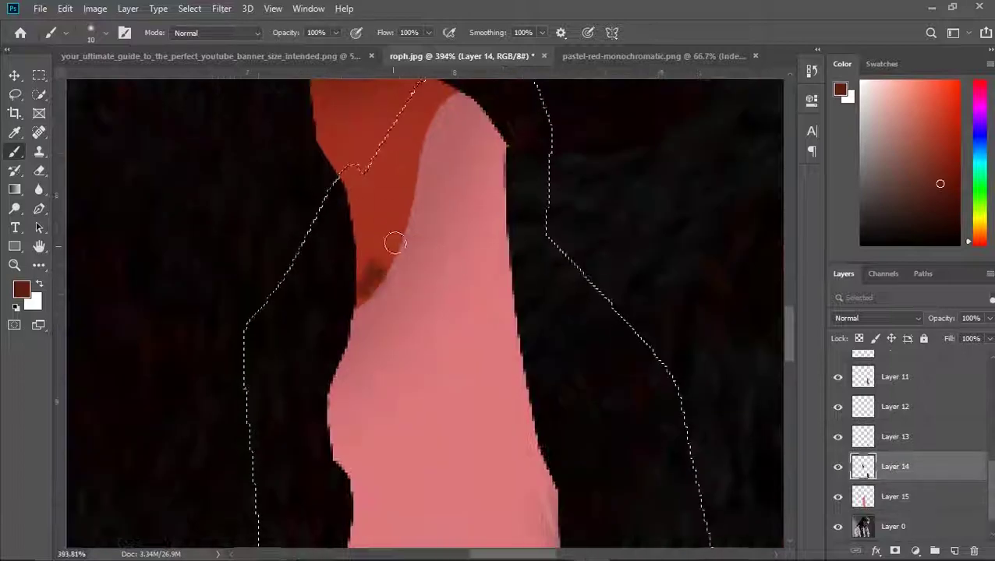
scroll(429, 333, "down", 2)
scroll(429, 333, "down", 5, "alt")
key("bracketleft")
key("bracketleft")
left_click(302, 407, "alt")
key("alt+bracketleft")
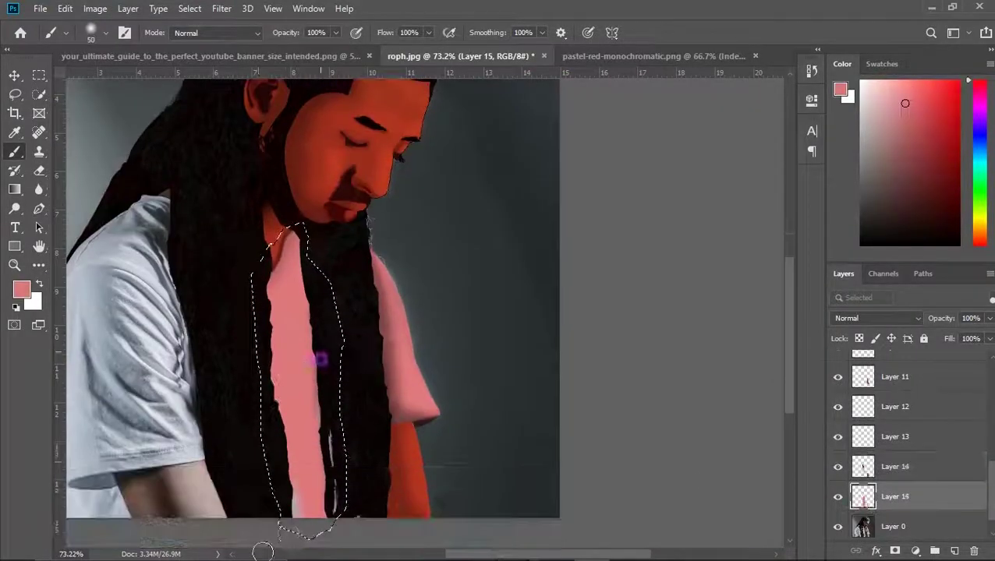
scroll(321, 355, "down", 2, "alt")
left_click_drag(300, 269, 285, 479)
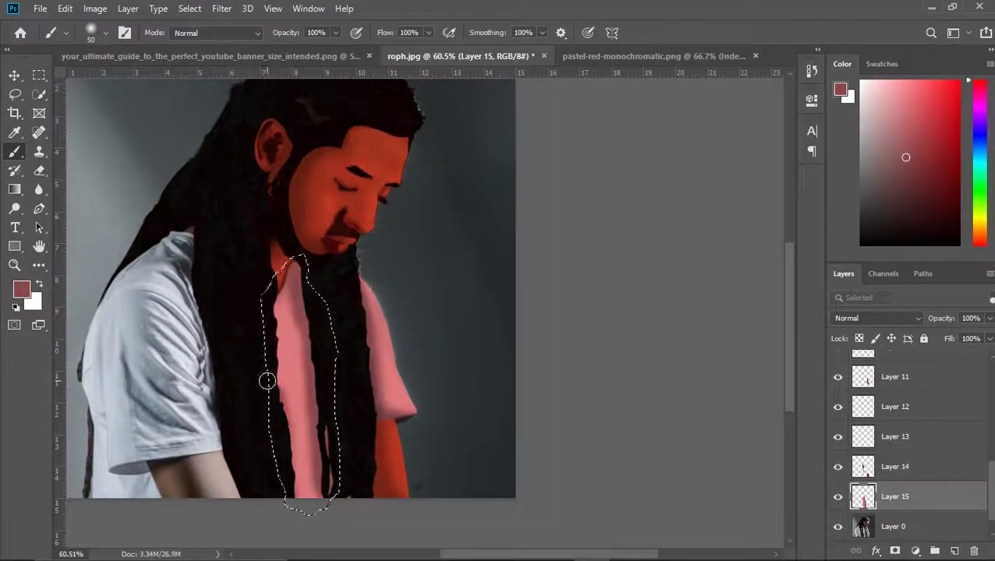
scroll(278, 410, "down", 2, "alt")
Pick a brighter red, hide the photo to preview, and begin outlining the hair over the shoulder.
left_click(470, 375, "alt")
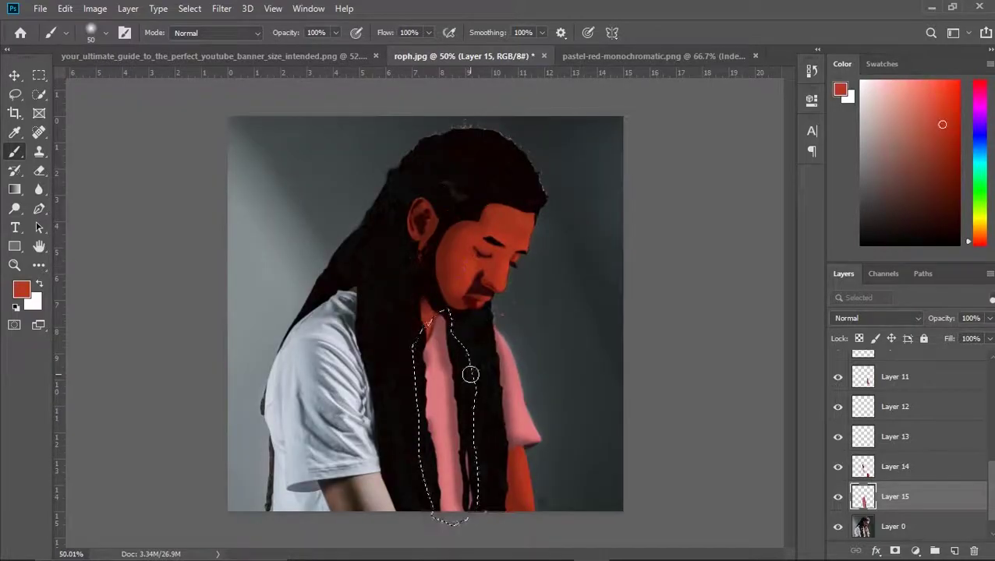
type("9")
left_click(336, 33)
left_click(837, 526)
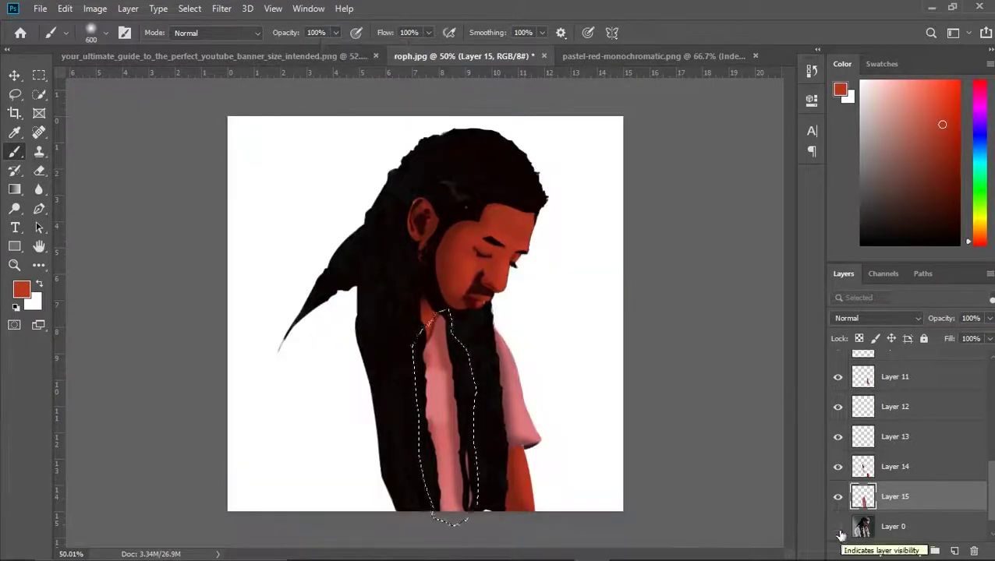
left_click(39, 209)
scroll(437, 312, "up", 5, "alt")
left_click(471, 173)
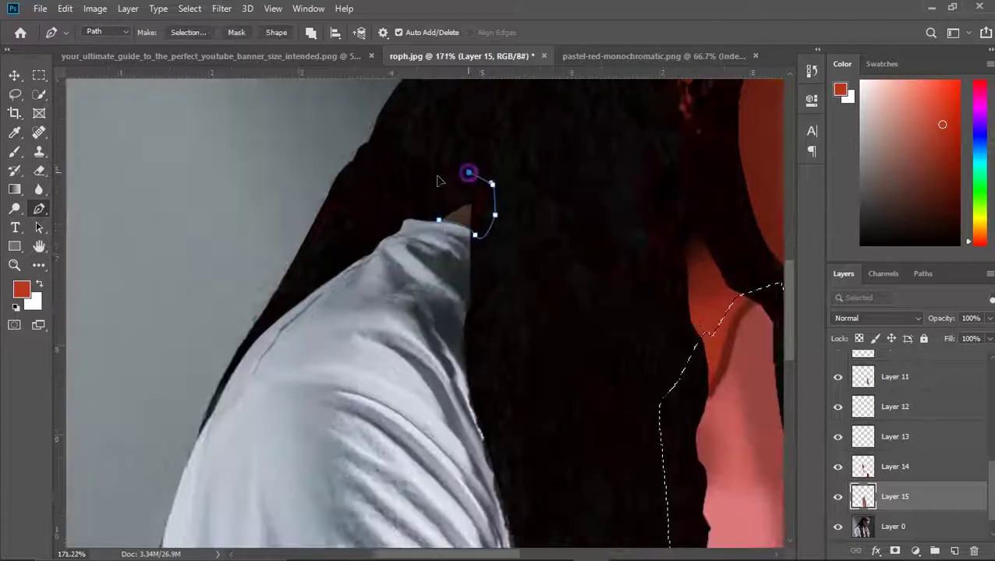
Finish the hair outline and turn it into a selection.
left_click(480, 236)
key("ctrl+Return")
key("b")
scroll(473, 154, "down", 5, "alt")
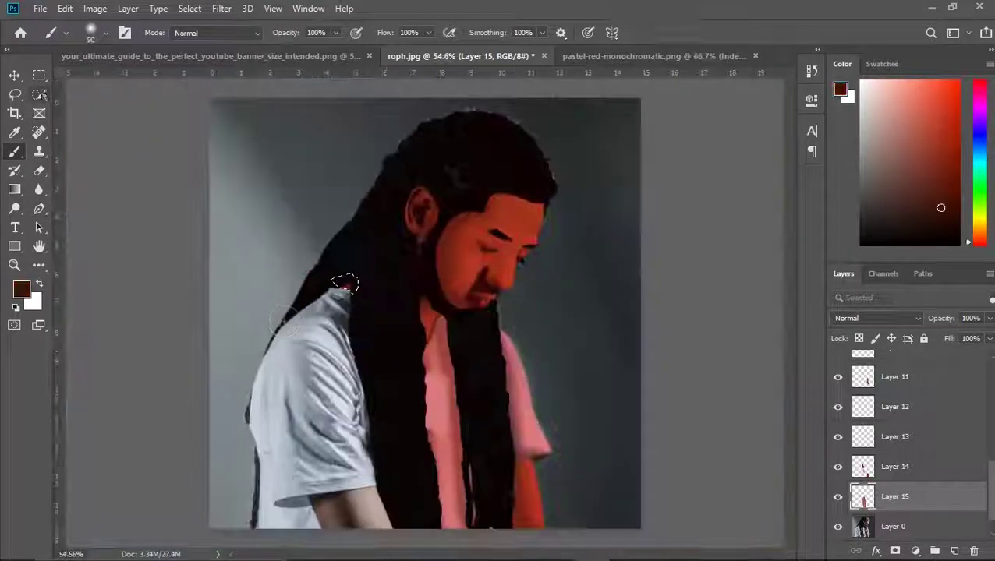
key("w")
scroll(311, 218, "up", 4, "alt")
On a new Layer 16, pen-outline the left shoulder and sleeve and make it a selection.
key("p")
key("ctrl+shift+alt+n")
left_click(405, 137)
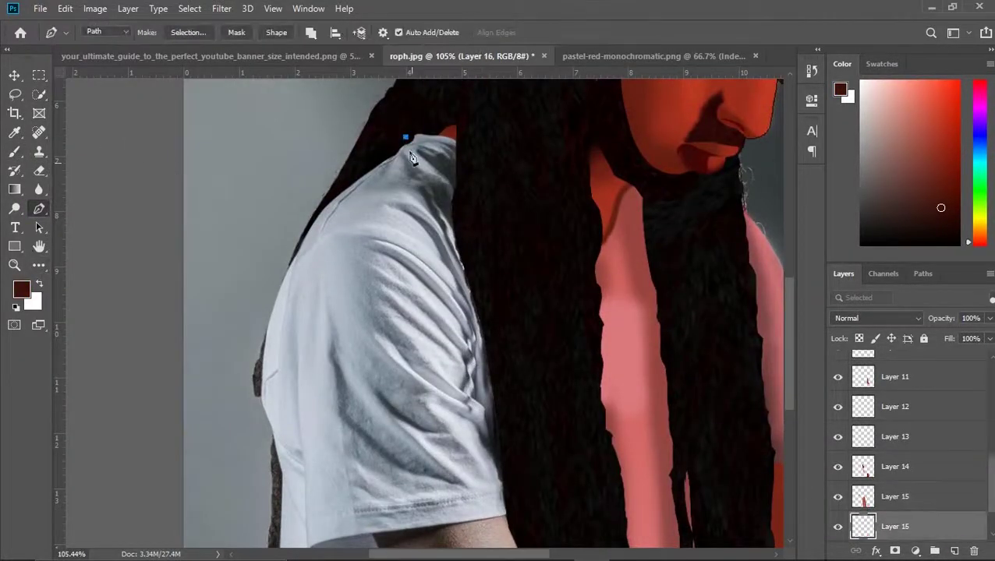
left_click(391, 532)
scroll(367, 532, "left", 3)
scroll(366, 532, "down", 3)
left_click(412, 444)
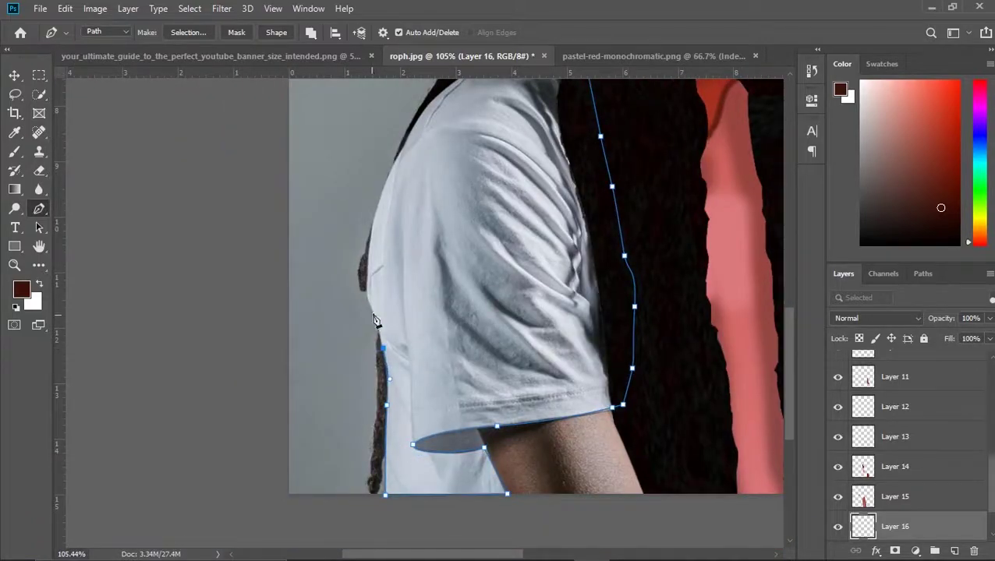
left_click(412, 130)
scroll(478, 222, "up", 2)
key("ctrl+Return")
scroll(482, 148, "down", 4, "alt")
Brush the selected sleeve pink.
left_click(15, 152)
left_click(510, 390, "alt")
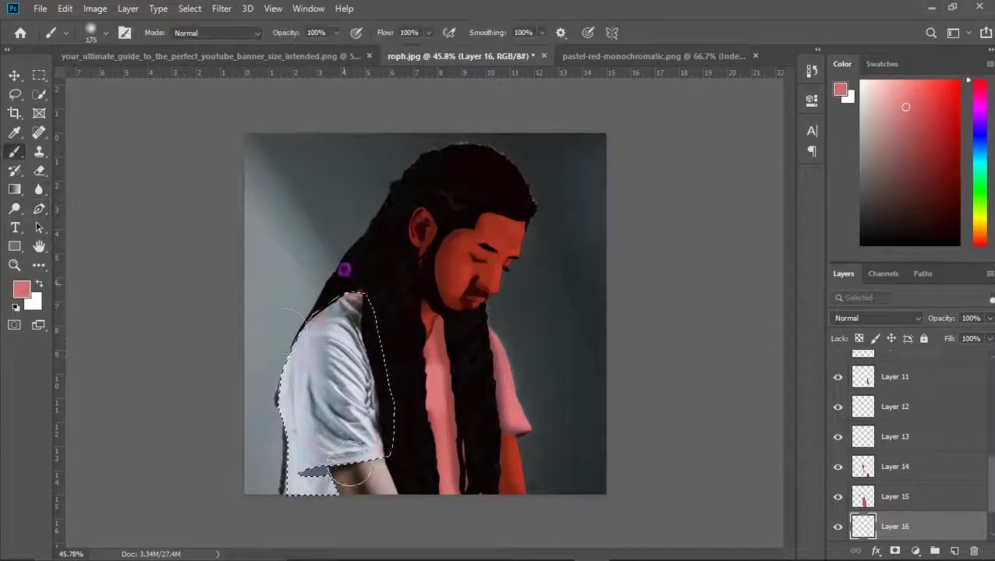
left_click_drag(311, 328, 351, 448)
scroll(178, 454, "up", 2, "alt")
scroll(203, 436, "up", 2, "alt")
scroll(238, 273, "down", 2, "alt")
scroll(238, 273, "down", 2, "alt")
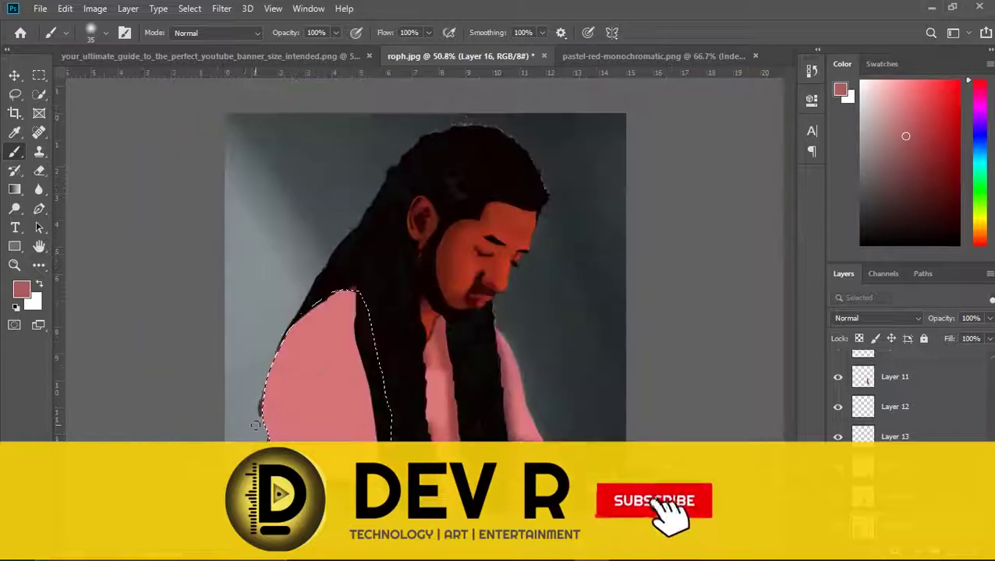
scroll(278, 357, "down", 3)
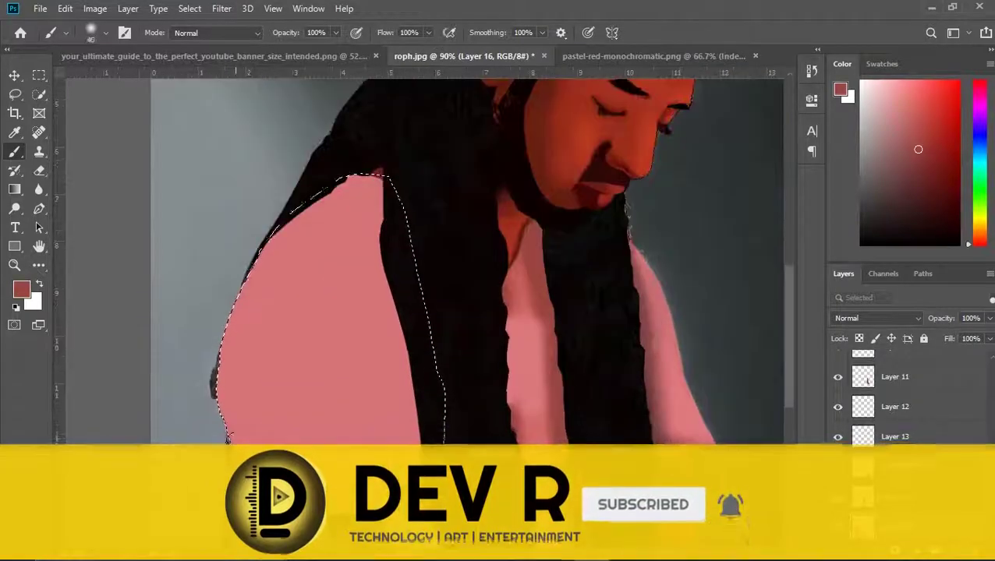
scroll(278, 357, "down", 3)
scroll(278, 357, "up", 1, "alt")
scroll(279, 357, "down", 3)
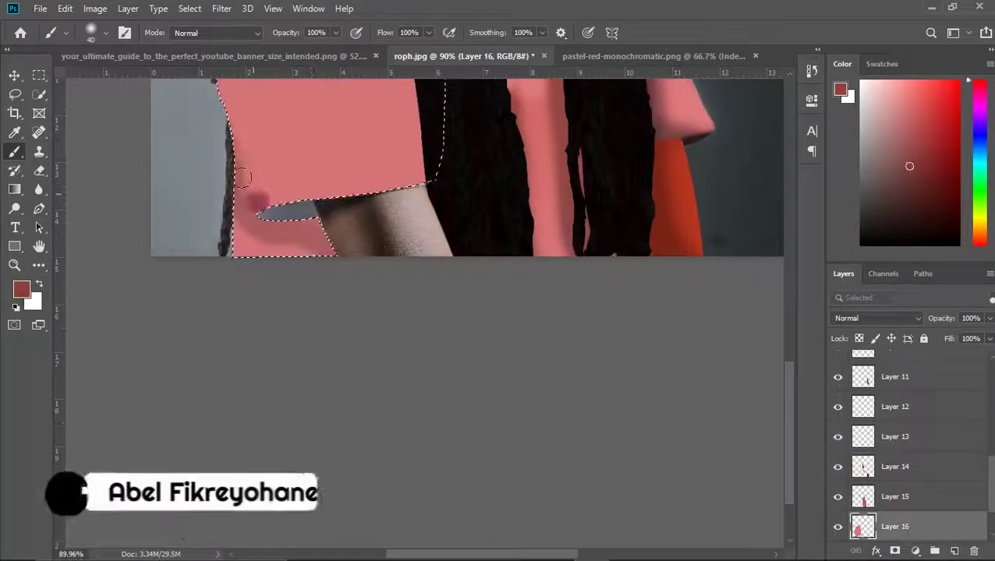
Shade the sleeve edges using a 46% opacity, size 90 brush.
key("4")
key("6")
scroll(256, 303, "down", 5, "alt")
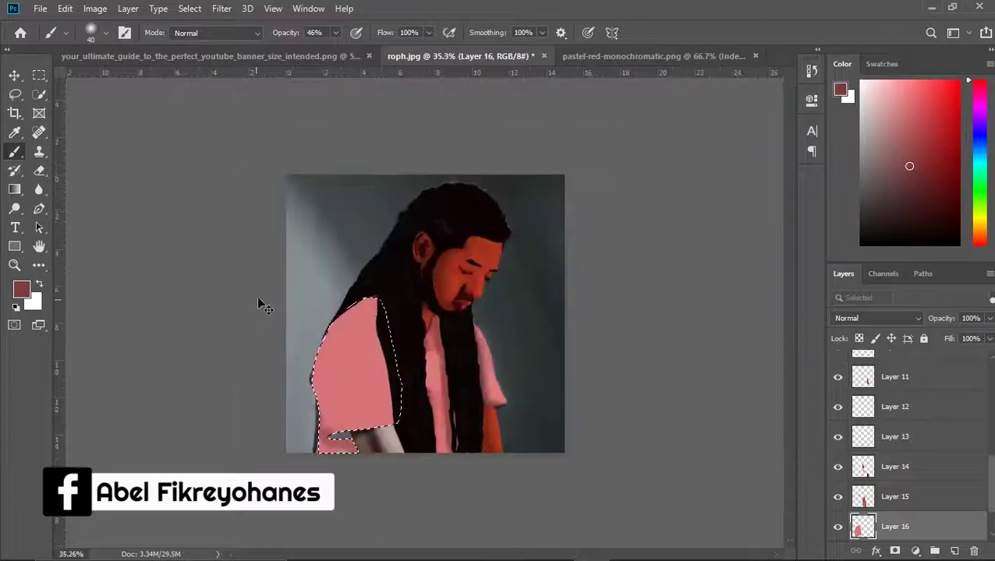
key("bracketright")
key("bracketright")
key("bracketright")
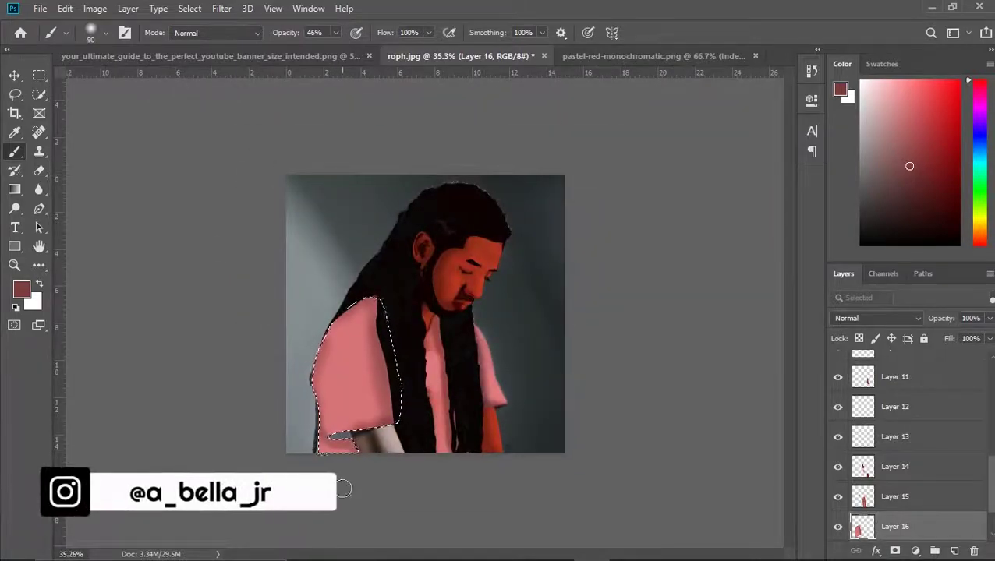
key("w")
scroll(149, 316, "up", 4, "alt")
key("p")
scroll(343, 455, "up", 4, "alt")
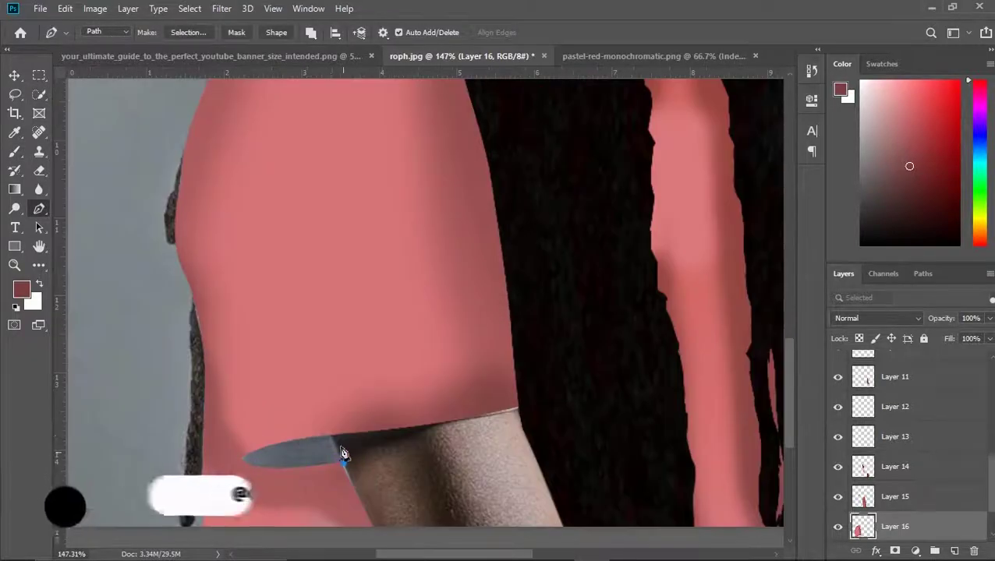
Trace a curved shadow path along the sleeve's lower edge and turn it into a selection.
left_click(330, 436)
left_click_drag(519, 408, 560, 387)
left_click_drag(307, 438, 232, 439)
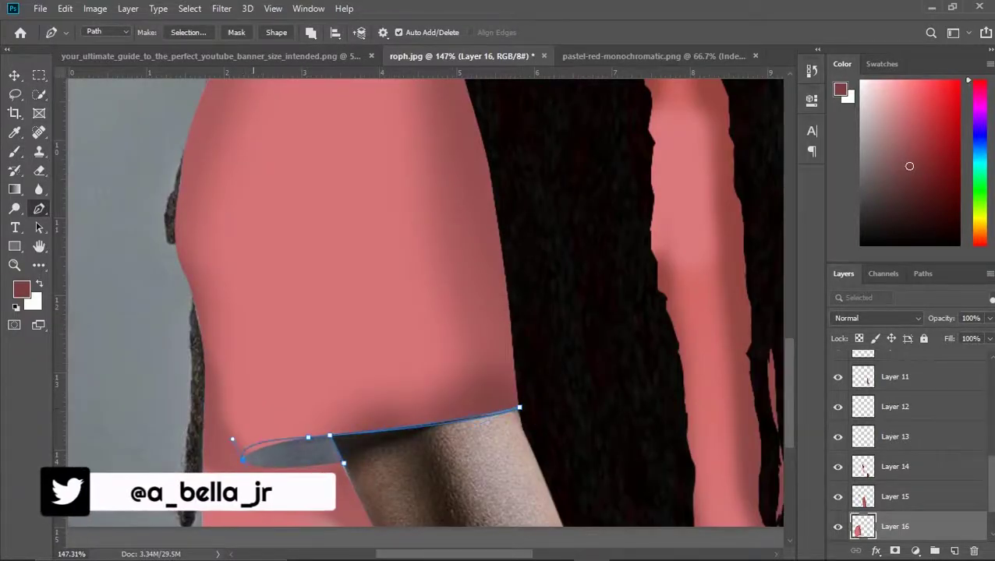
left_click(371, 401)
right_click(371, 402)
left_click(444, 96)
left_click(935, 551)
Brush shading under the sleeve, then deselect.
key("b")
scroll(468, 273, "down", 3, "alt")
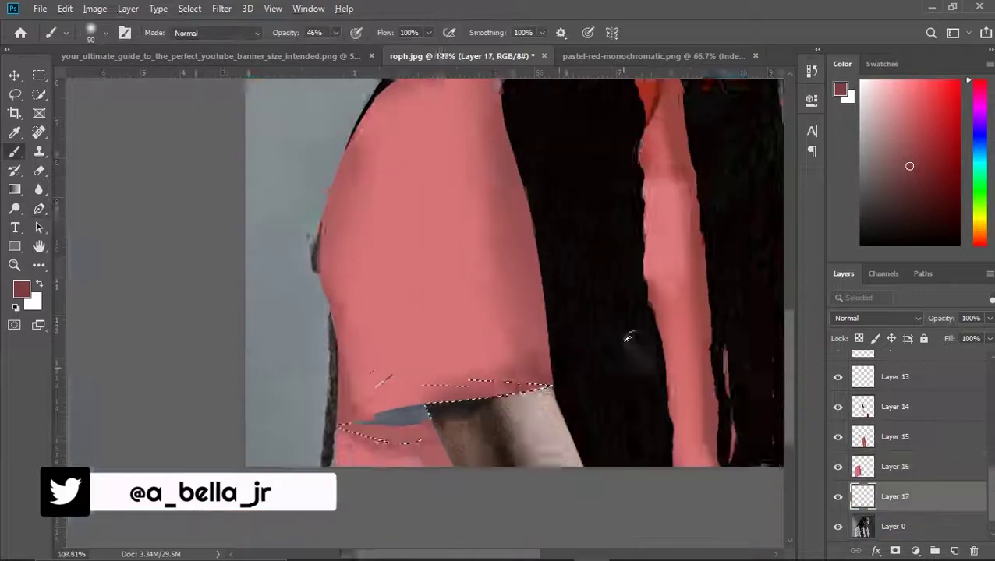
scroll(527, 435, "down", 3, "alt")
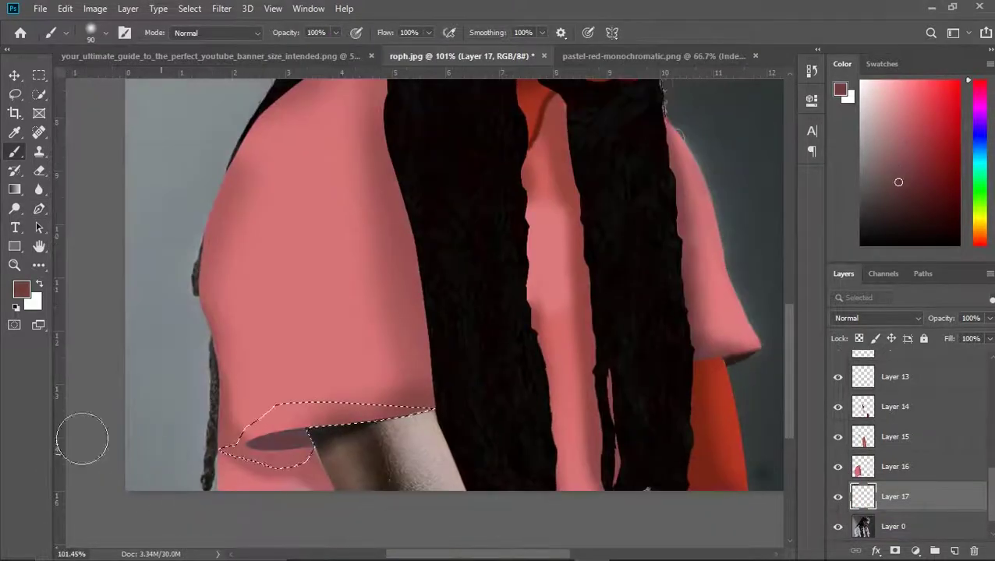
right_click(348, 166)
key("ctrl+d")
key("p")
Select the forearm path on a new layer and fill it with red.
right_click(342, 421)
left_click(382, 162)
key("Return")
key("ctrl+shift+alt+n")
key("b")
left_click(289, 197, "alt")
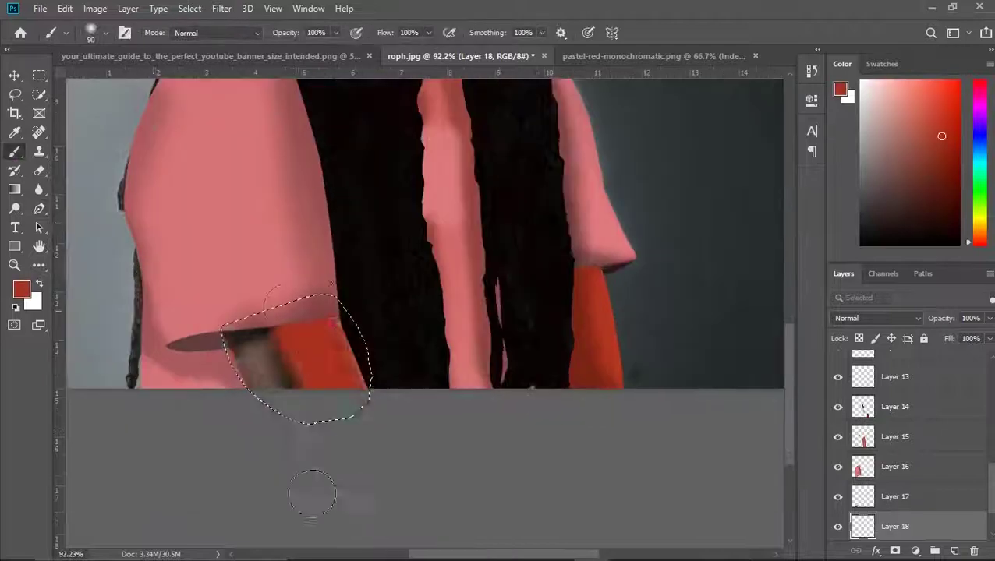
key("alt+BackSpace")
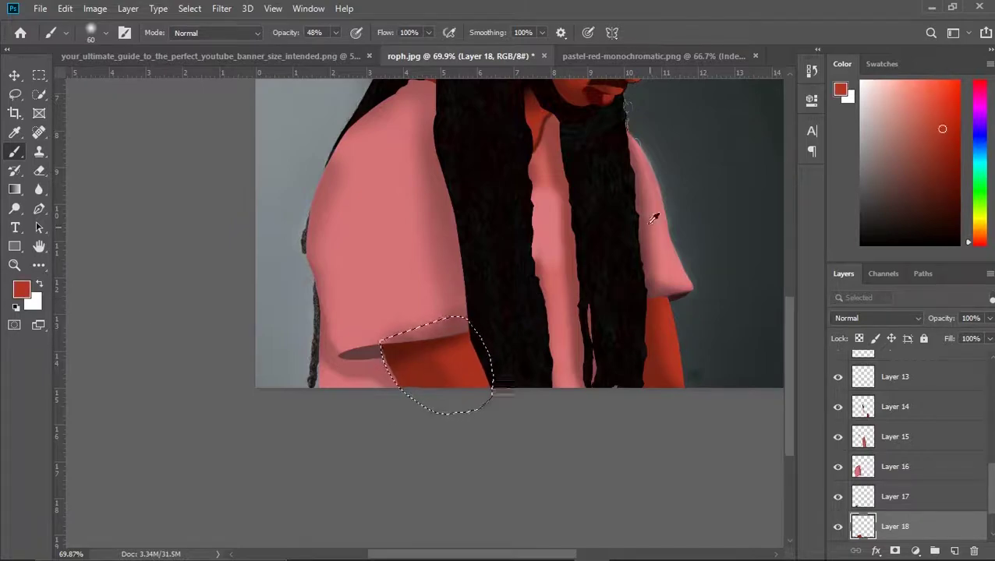
Adjust the brush opacity and toggle the original photo to compare.
scroll(675, 353, "up", 2)
left_click(335, 32)
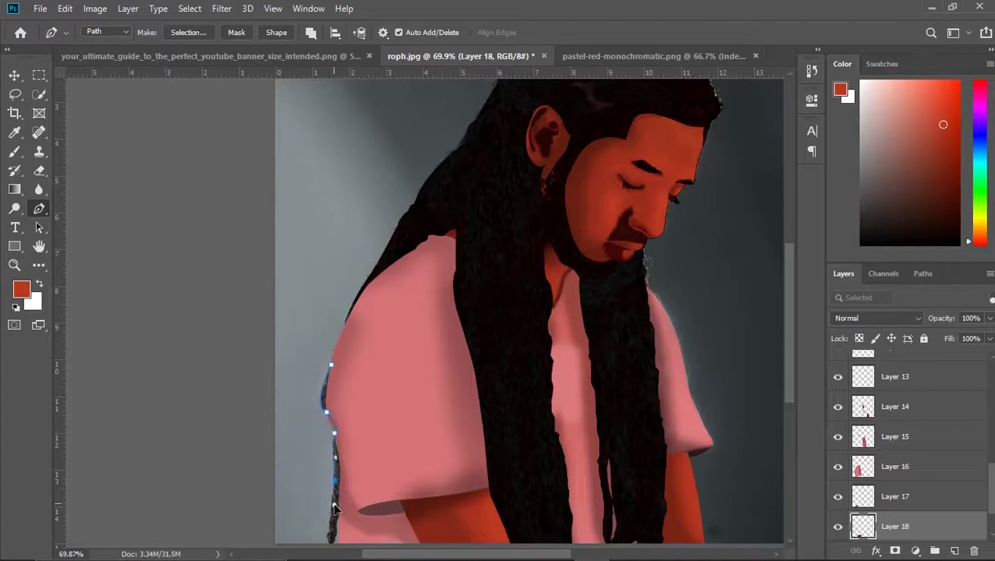
scroll(332, 508, "down", 2)
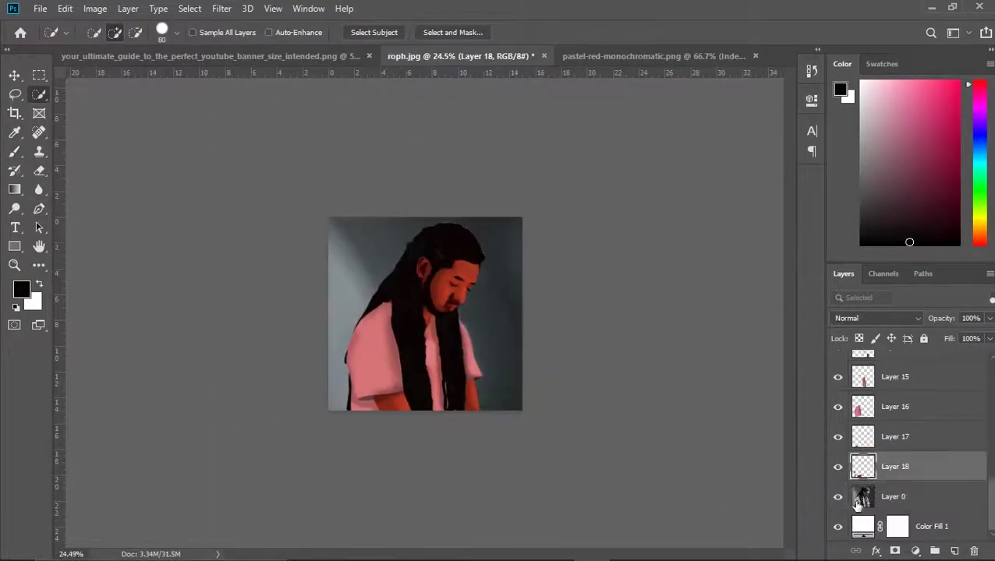
left_click(839, 496)
left_click(838, 496)
left_click(839, 497)
scroll(887, 399, "up", 5)
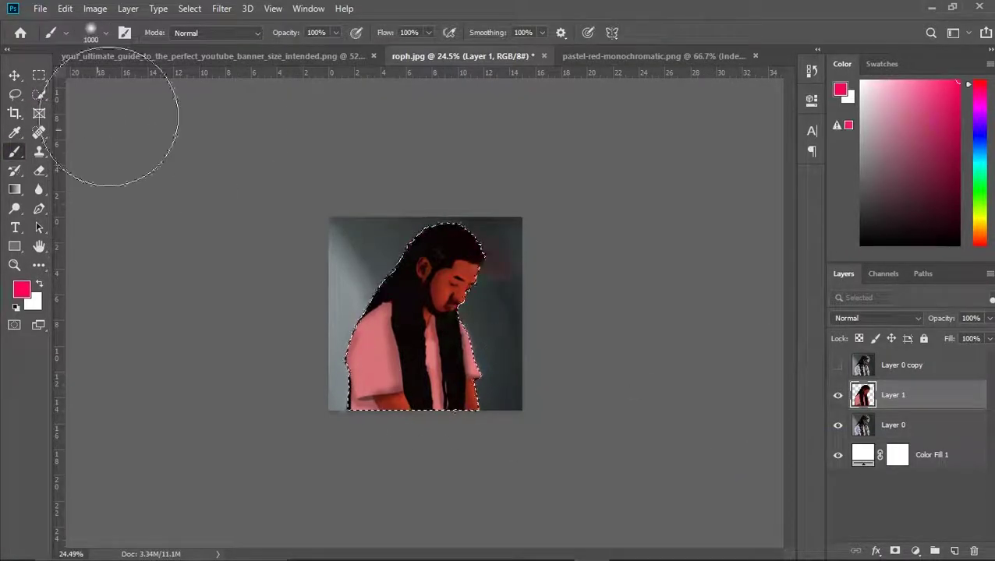
Set the brush to Soft Light blending with pure red.
left_click(979, 244)
left_click(216, 33)
left_click(222, 251)
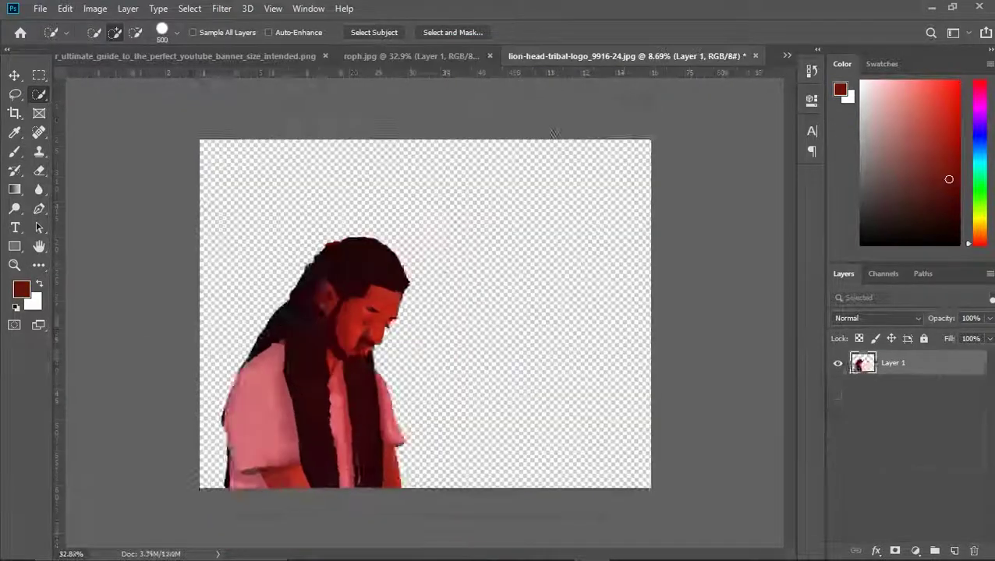
Delete the lion's background, drag it into the portrait document and resize it.
key("Delete")
key("v")
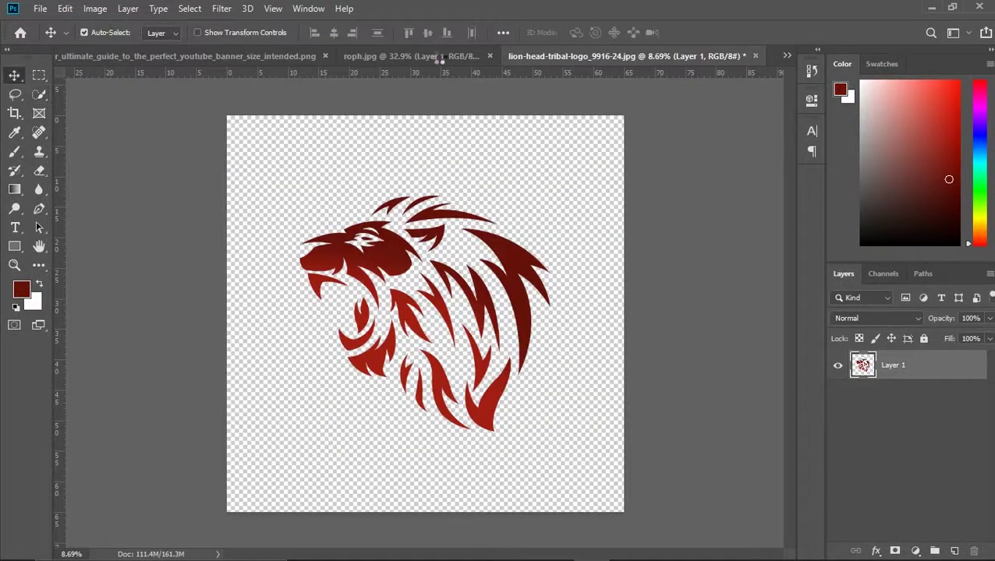
mouse_move(495, 184)
left_mouse_down()
mouse_move(502, 240)
mouse_move(457, 348)
left_mouse_up()
key("ctrl+t")
key("Return")
Add a near-white Solid Color fill layer below the man.
left_click(862, 388)
left_click(915, 551)
left_click(914, 290)
left_click(149, 257)
left_click(468, 224)
key("ctrl+bracketleft")
Widen the canvas to the right and scale the lion up beside the man.
left_click_drag(631, 311, 694, 312)
key("Return")
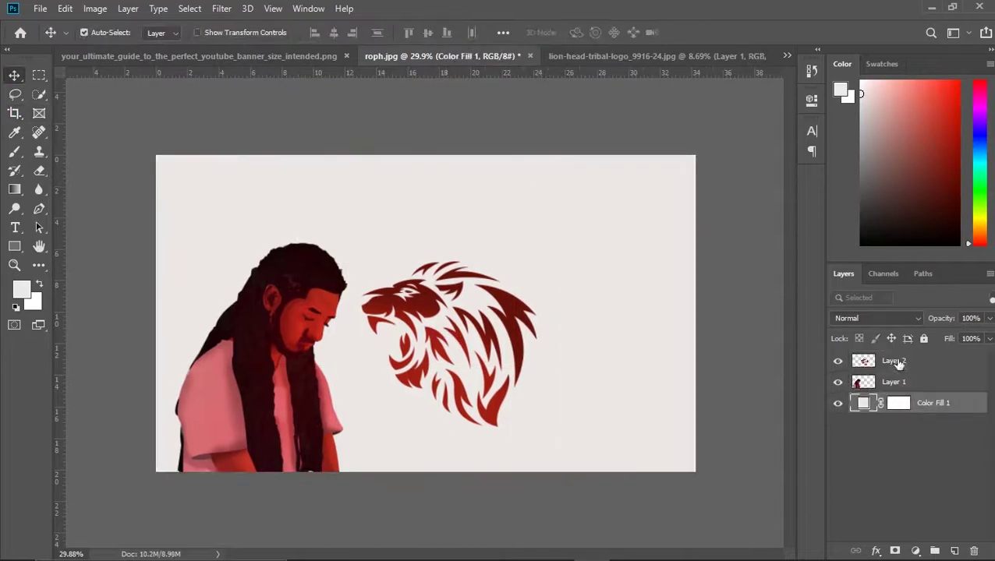
left_click(448, 343)
key("ctrl+t")
left_click_drag(537, 260, 588, 212)
mouse_move(499, 326)
left_mouse_down()
mouse_move(546, 334)
mouse_move(555, 346)
left_mouse_up()
key("Return")
Enlarge the man on the left side.
left_click(297, 351)
key("ctrl+t")
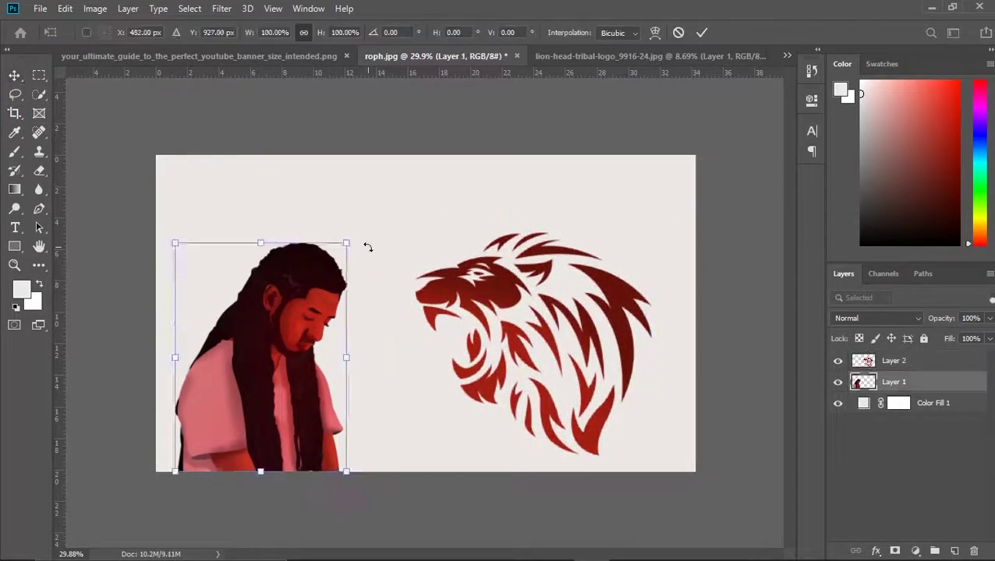
left_click_drag(344, 242, 403, 168)
key("Return")
Try a large red brush stroke over the man's head and undo it.
left_click(423, 295)
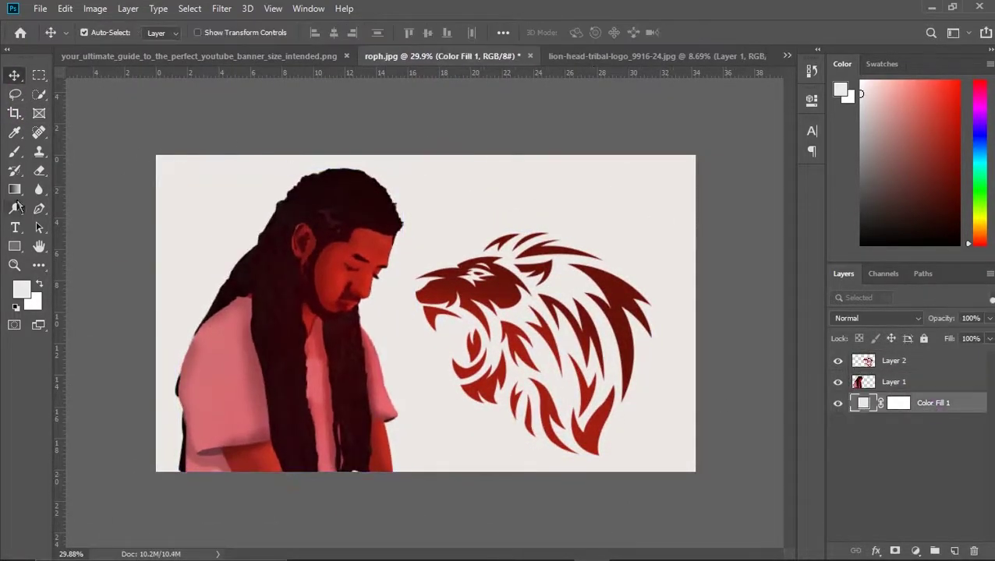
key("b")
key("alt+bracketright")
left_click_drag(318, 201, 256, 215)
key("ctrl+z")
double_click(967, 403)
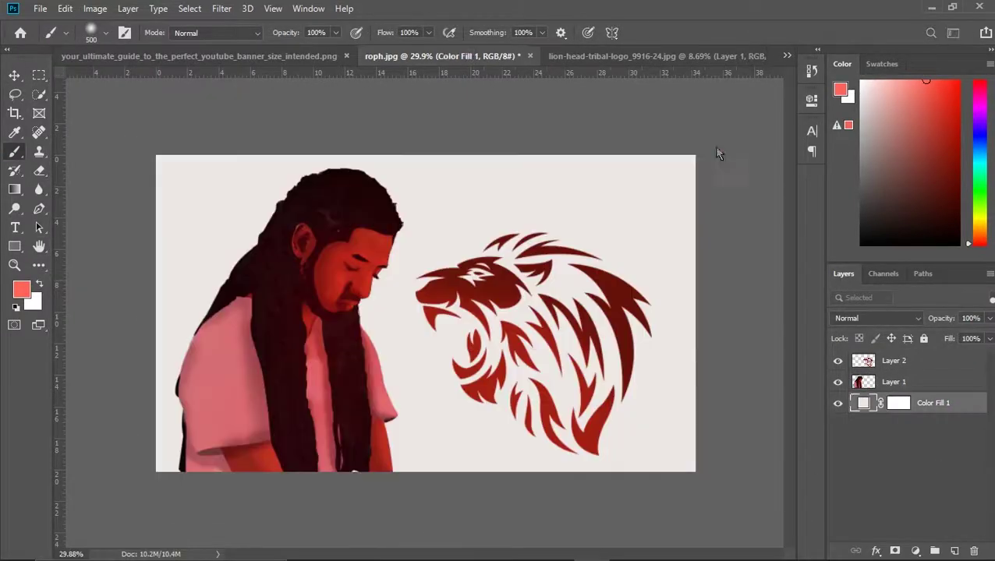
On a new layer, paint soft red glows around the man's head, side and the lion.
left_click(718, 142)
key("ctrl+shift+alt+n")
left_click_drag(322, 189, 187, 387)
mouse_move(363, 434)
left_mouse_down()
mouse_move(349, 334)
mouse_move(362, 200)
mouse_move(306, 471)
left_mouse_up()
mouse_move(451, 297)
left_mouse_down()
mouse_move(667, 333)
mouse_move(507, 395)
mouse_move(548, 342)
left_mouse_up()
mouse_move(727, 372)
left_mouse_down()
mouse_move(671, 514)
mouse_move(694, 304)
left_mouse_up()
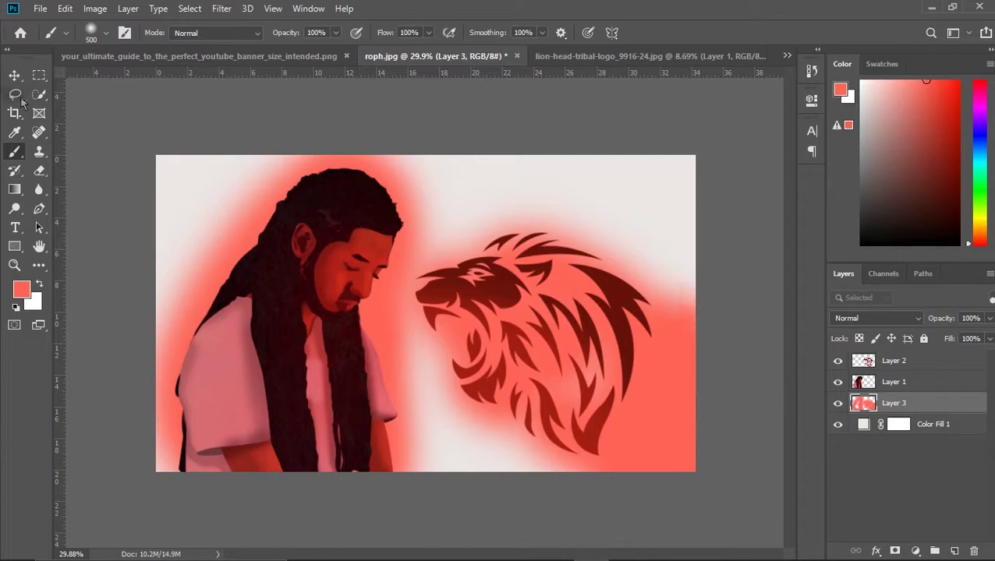
Change the Color Fill background colour to black.
double_click(863, 424)
mouse_move(203, 191)
left_mouse_down()
mouse_move(156, 404)
mouse_move(203, 333)
left_mouse_up()
left_click(156, 523)
left_click_drag(345, 466, 345, 404)
left_click(278, 515)
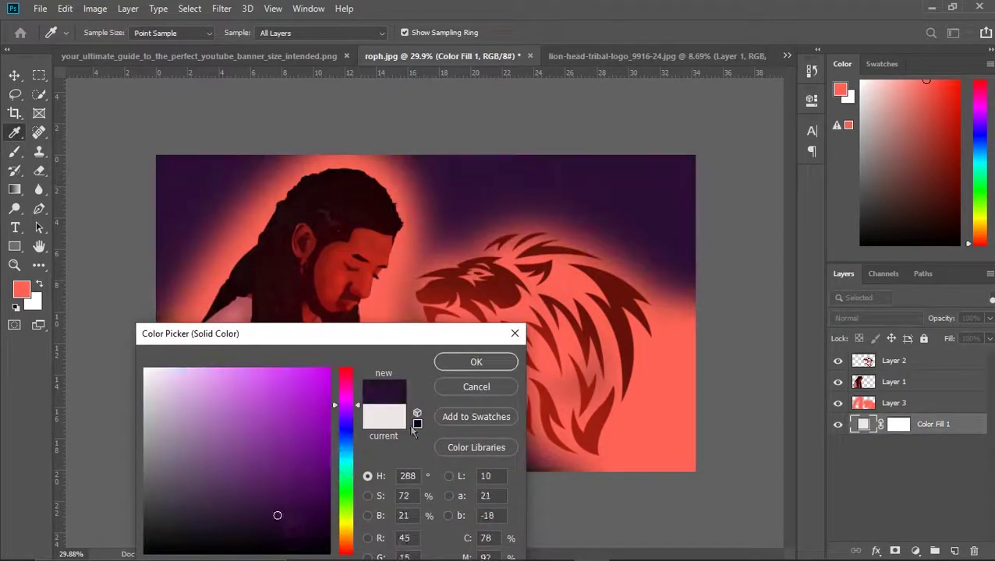
key("Return")
double_click(863, 424)
left_click(149, 503)
key("Return")
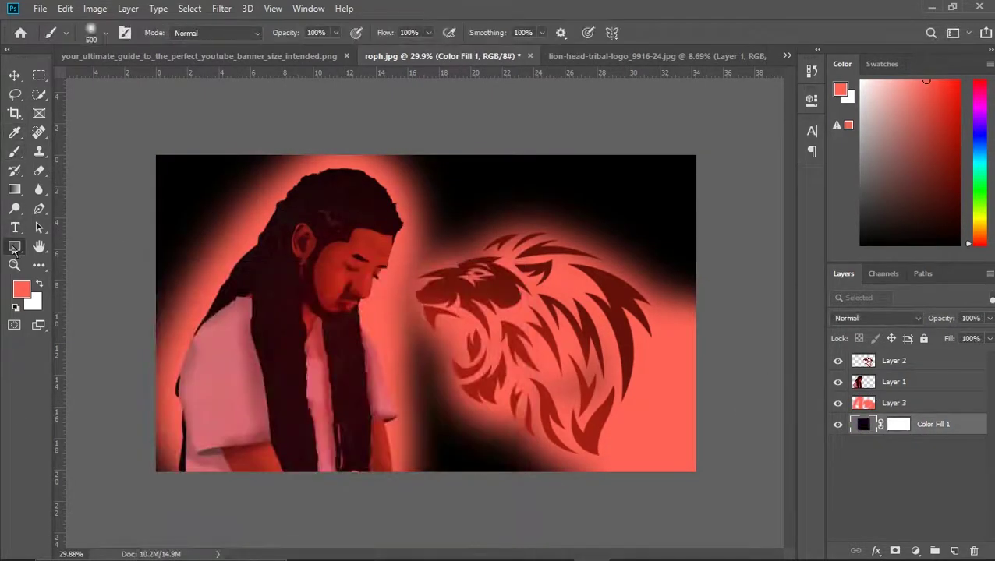
Draw a rounded rectangle near the lion.
right_click(14, 248)
left_click(74, 277)
left_click_drag(460, 167, 586, 288)
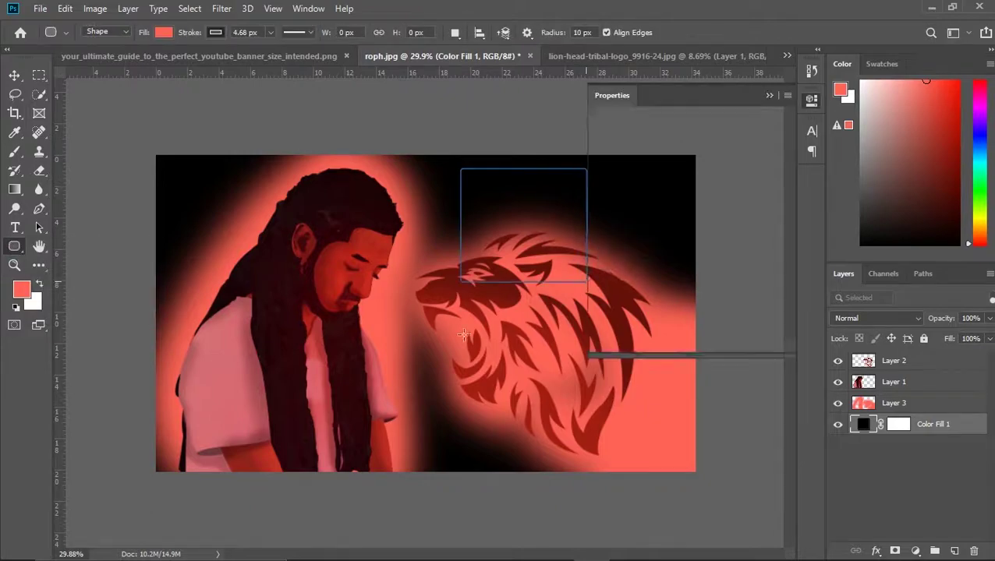
Try rotating the rounded rectangle near the lion, then delete it.
left_click(461, 170)
left_click(446, 260)
key("v")
key("ctrl+t")
left_click_drag(616, 296, 592, 305)
key("Escape")
key("Delete")
key("Delete")
key("u")
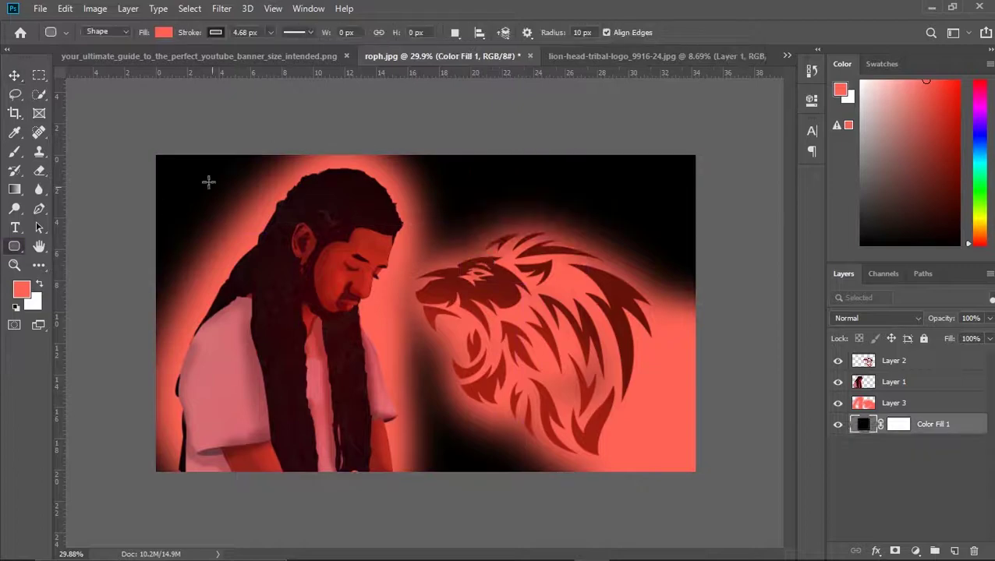
Draw a rounded rectangle behind the man, rotate it 45° into a diamond and centre it.
mouse_move(205, 177)
left_mouse_down()
mouse_move(389, 351)
mouse_move(285, 389)
left_mouse_up()
key("v")
key("ctrl+t")
key("Return")
key("ctrl+bracketright")
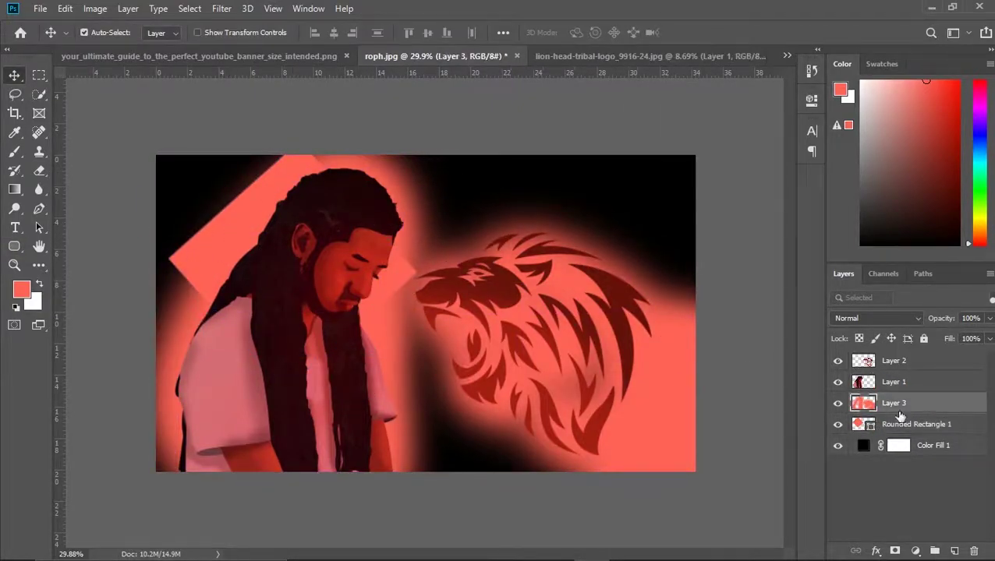
mouse_move(294, 278)
left_mouse_down()
mouse_move(405, 182)
mouse_move(426, 114)
left_mouse_up()
Crop the canvas taller at the top and delete the red glow layer.
key("c")
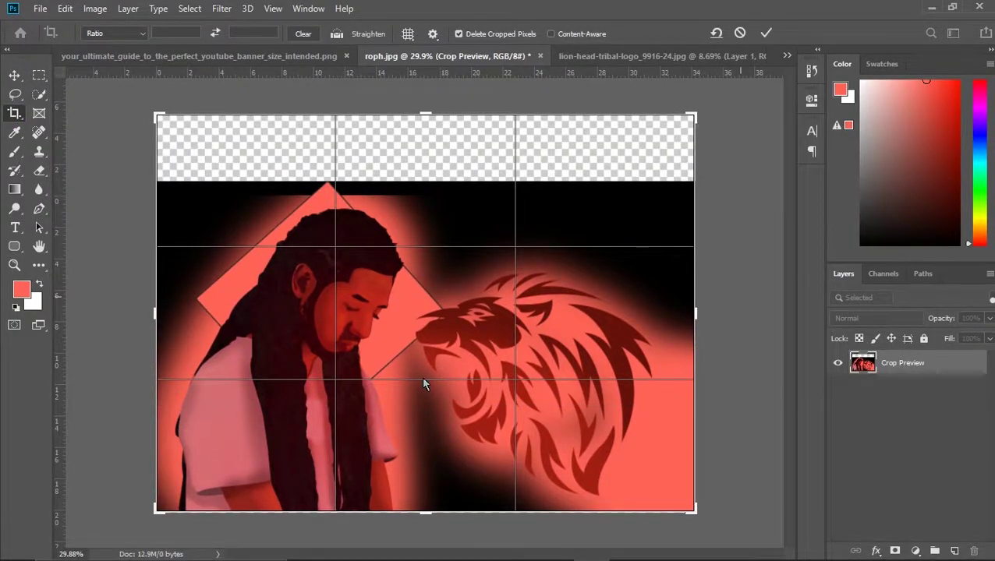
double_click(438, 482)
key("v")
key("b")
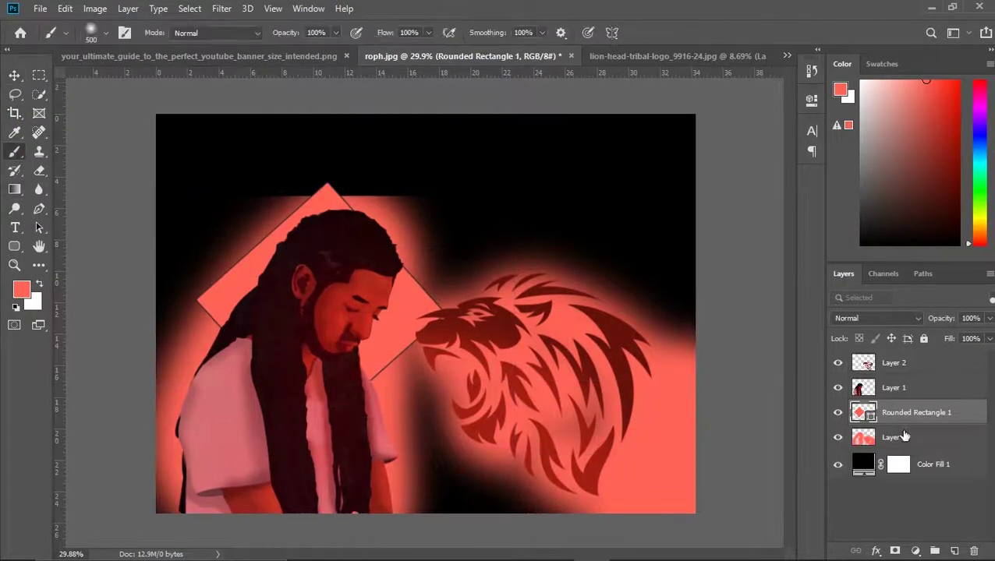
key("v")
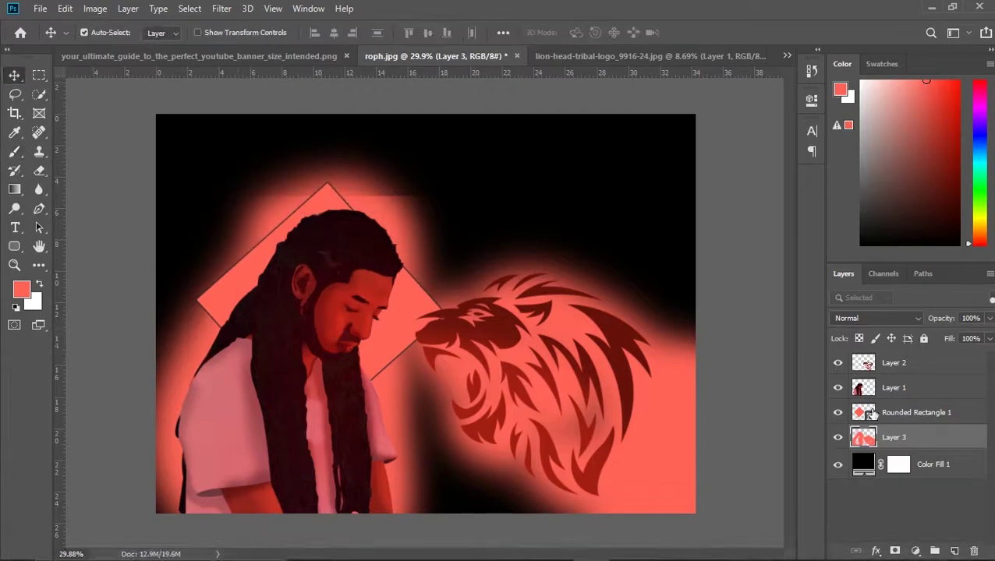
key("Delete")
Enlarge the diamond behind the man and move the lion to the upper right.
left_click(916, 413)
key("ctrl+t")
left_click_drag(440, 184, 488, 144)
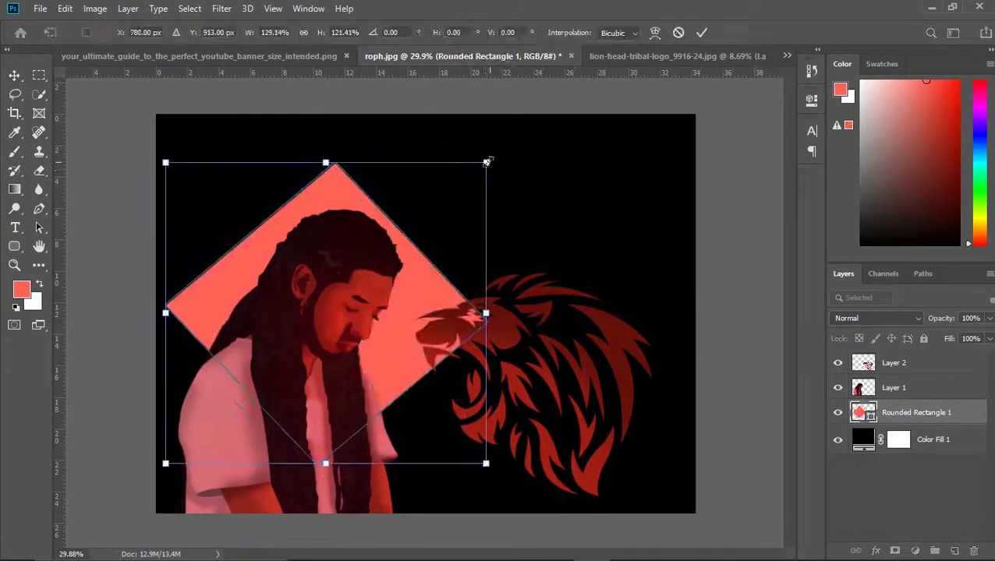
key("Return")
left_click_drag(522, 444, 546, 301)
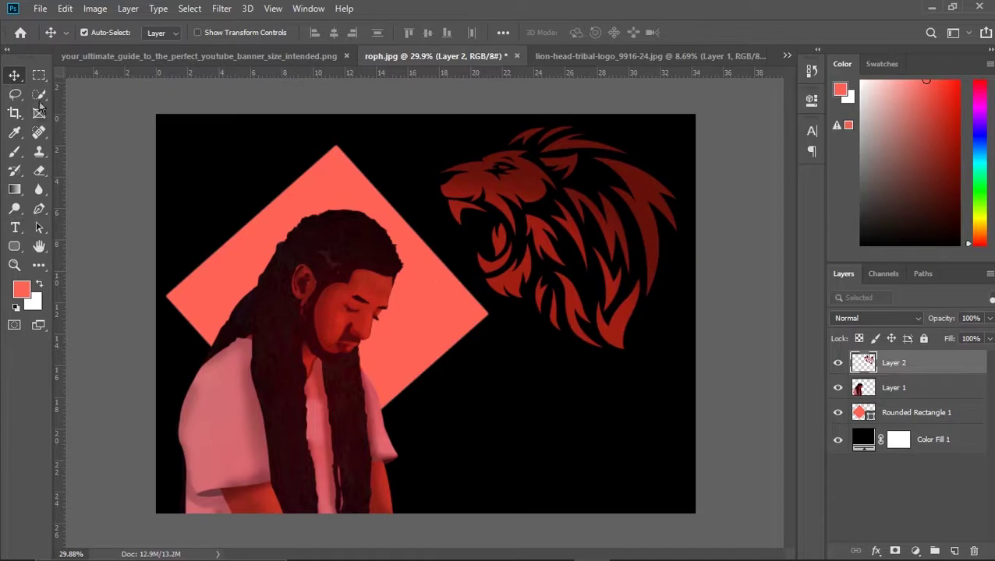
Paint the lion brighter red, then try and undo a pink glow around it.
left_click(14, 151)
left_click(512, 178)
mouse_move(659, 207)
left_mouse_down()
mouse_move(509, 163)
mouse_move(466, 201)
left_mouse_up()
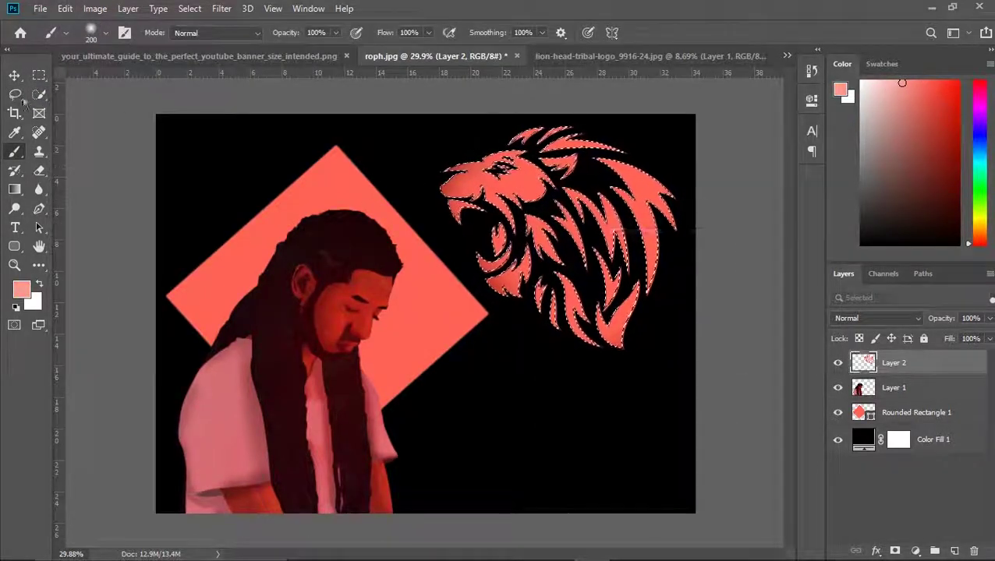
key("ctrl+shift+i")
mouse_move(484, 151)
left_mouse_down()
mouse_move(499, 230)
mouse_move(561, 347)
mouse_move(605, 142)
mouse_move(636, 290)
left_mouse_up()
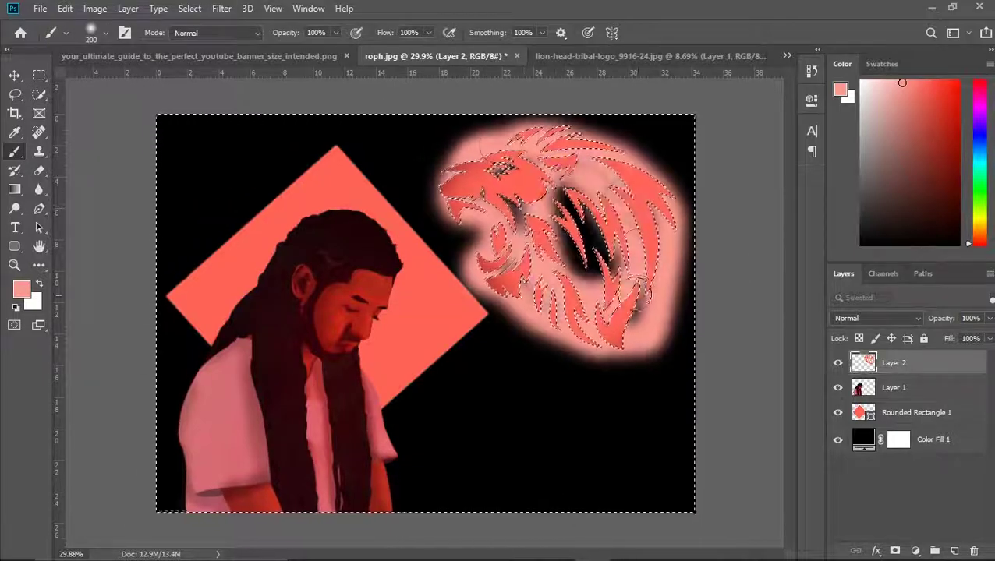
key("w")
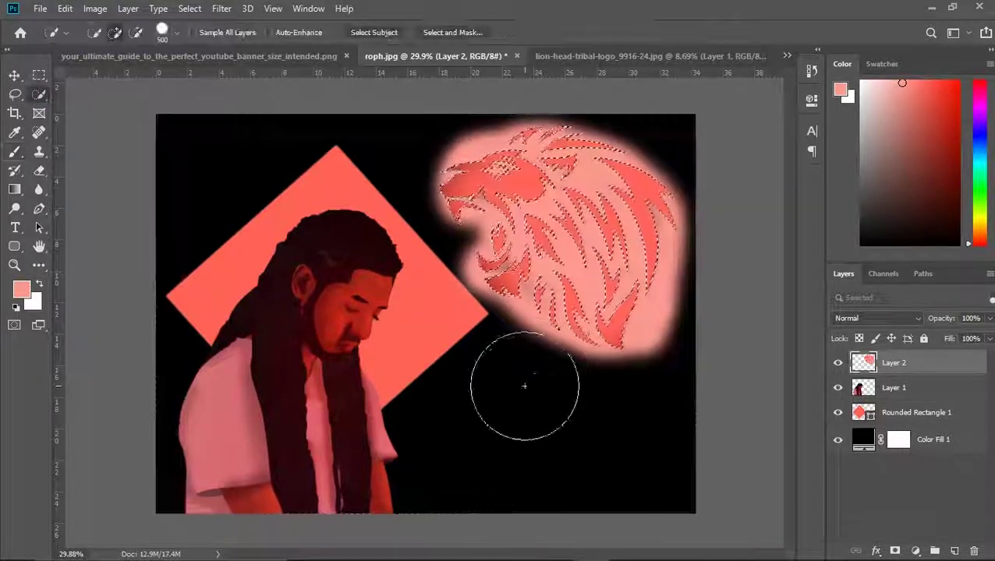
key("ctrl+z")
key("ctrl+z")
key("ctrl+z")
key("ctrl+z")
key("ctrl+z")
key("b")
Paint a soft pink halo around the lion through an inverted selection, then deselect.
key("w")
right_click(508, 174)
left_click(546, 195)
right_click(518, 216)
key("Escape")
key("b")
mouse_move(540, 209)
left_mouse_down()
mouse_move(644, 310)
mouse_move(477, 188)
mouse_move(499, 140)
left_mouse_up()
key("ctrl+d")
On a new layer, paint a soft red glow around the diamond and man at 36% opacity.
key("w")
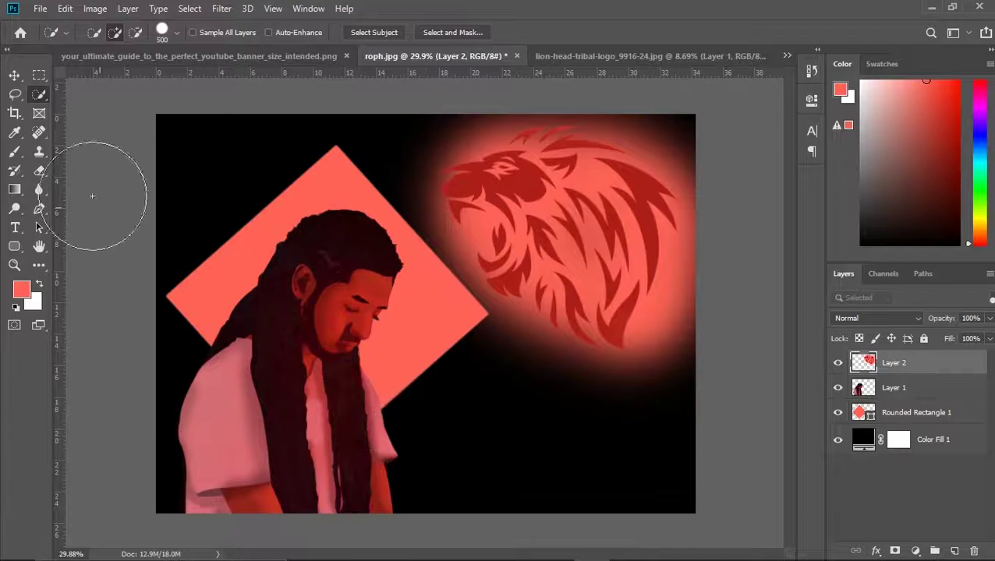
key("b")
key("alt+comma")
key("ctrl+shift+alt+n")
key("3")
key("6")
mouse_move(275, 115)
left_mouse_down()
mouse_move(222, 211)
mouse_move(388, 355)
mouse_move(266, 222)
mouse_move(421, 326)
mouse_move(210, 322)
mouse_move(351, 172)
left_mouse_up()
Select the diamond rectangle layer and open its properties.
key("v")
left_click(877, 414)
double_click(871, 417)
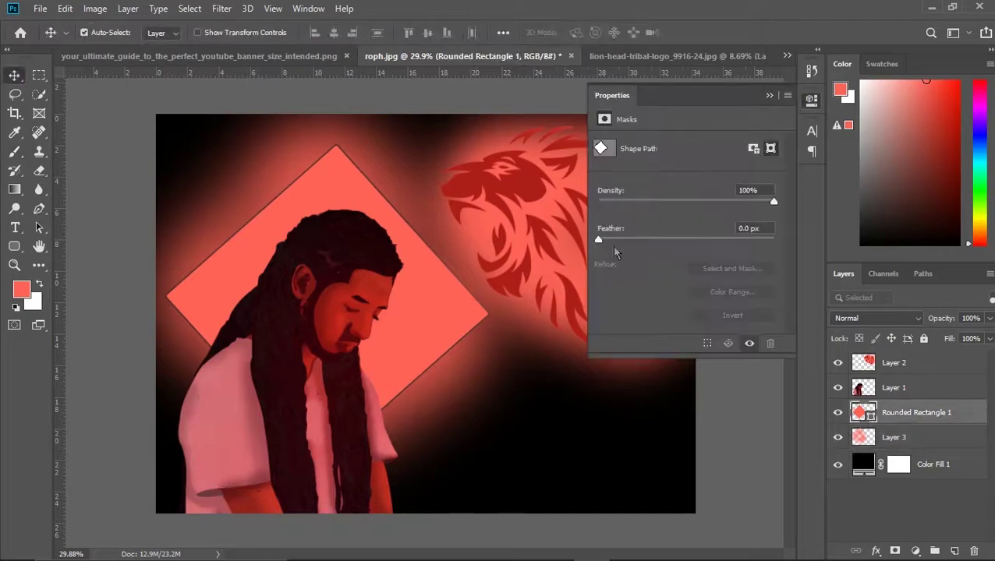
Undo a layer mask added to the diamond and create a new empty layer.
left_click(753, 149)
left_click(814, 69)
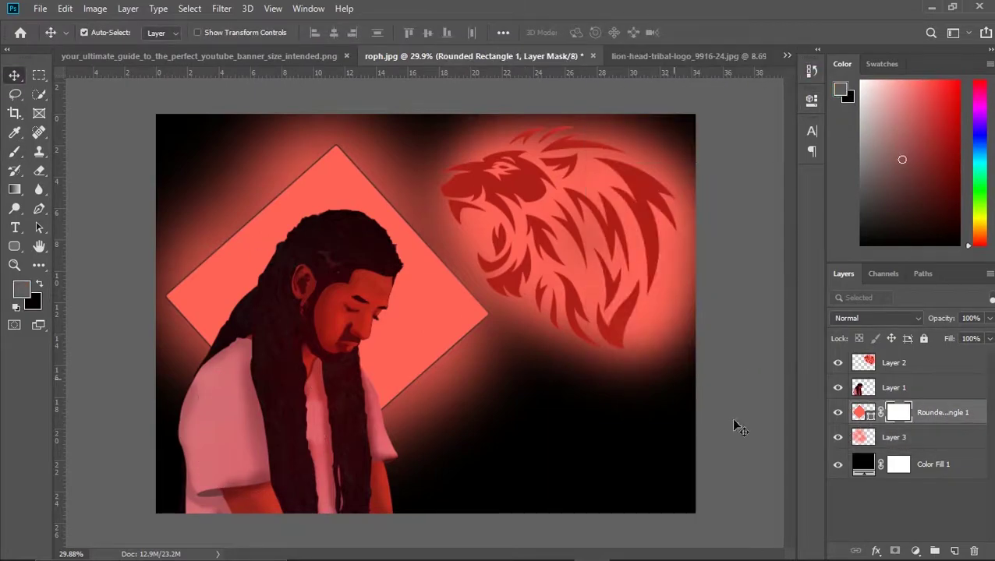
key("ctrl+z")
key("b")
key("Delete")
key("ctrl+z")
key("ctrl+shift+alt+n")
key("w")
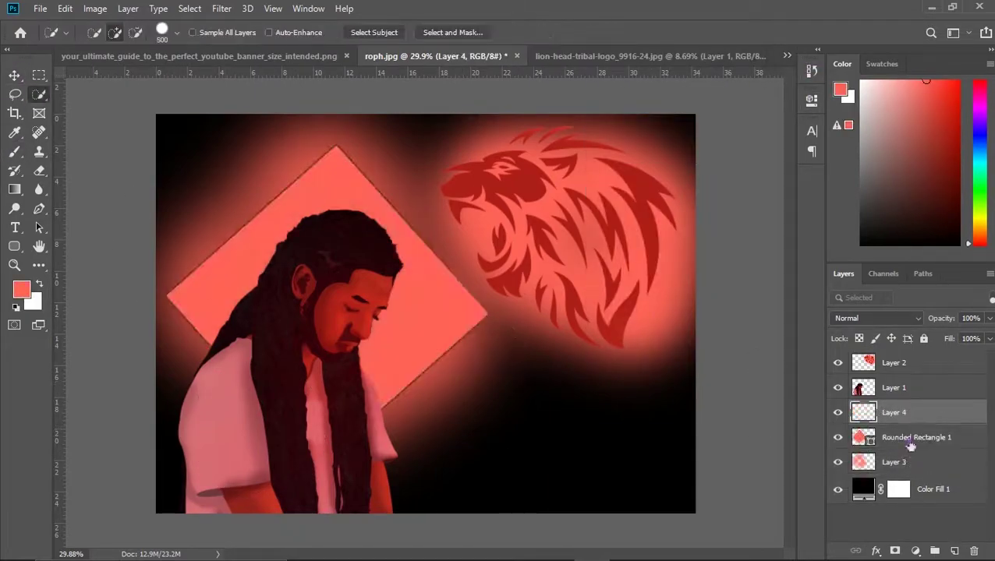
Dismiss the rasterize prompt, select the empty Layer 4 and fit the banner on screen.
left_click(862, 430)
left_click(414, 312)
left_click(14, 151)
left_click(436, 233)
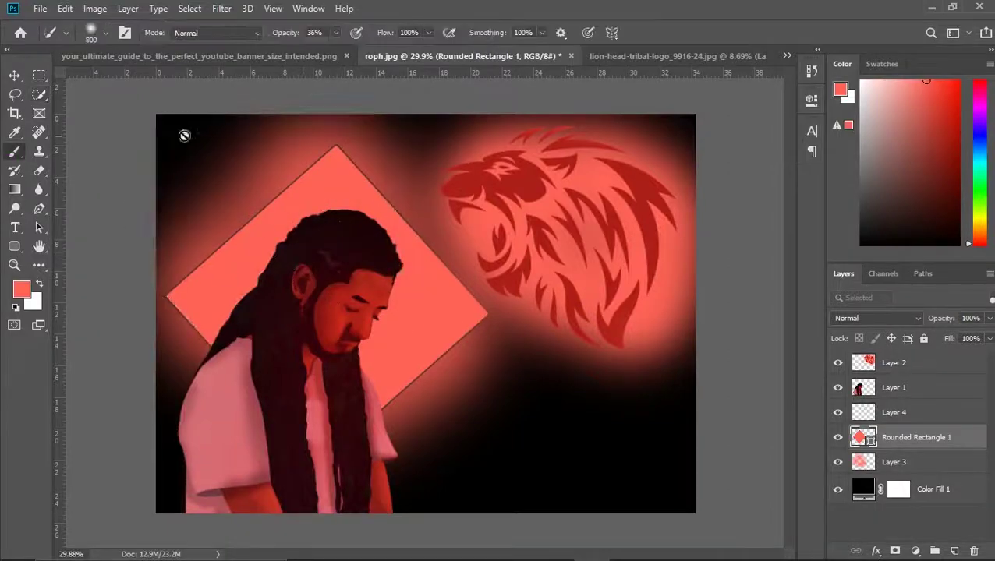
left_click(502, 222)
left_click(893, 412)
scroll(499, 234, "up", 3)
scroll(496, 123, "left", 2)
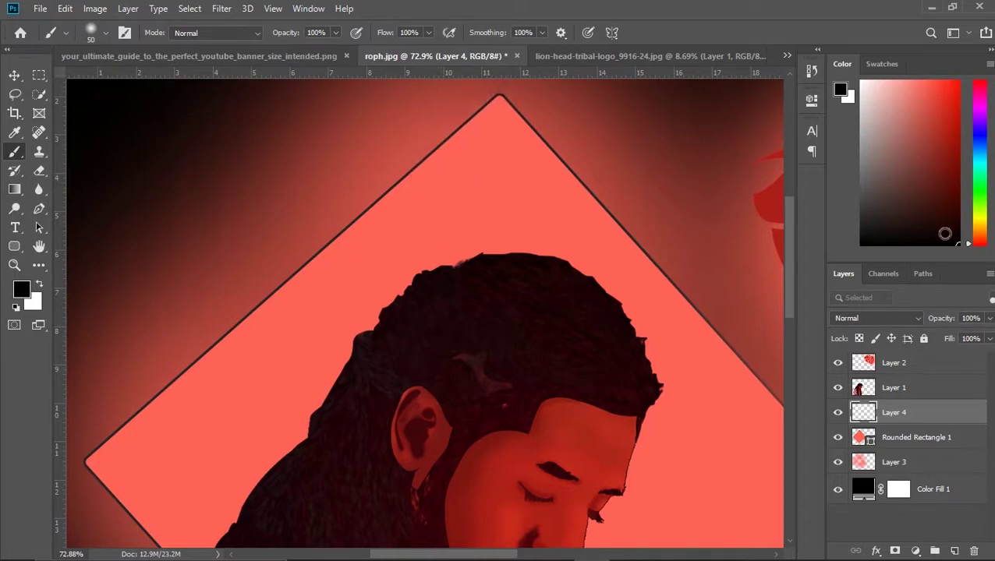
key("ctrl+0")
Load the Rounded Rectangle 1 selection, paint its edges black with a 175 px brush, then deselect.
right_click(888, 437)
left_click(733, 328)
mouse_move(311, 262)
left_mouse_down()
mouse_move(318, 130)
mouse_move(500, 310)
left_mouse_up()
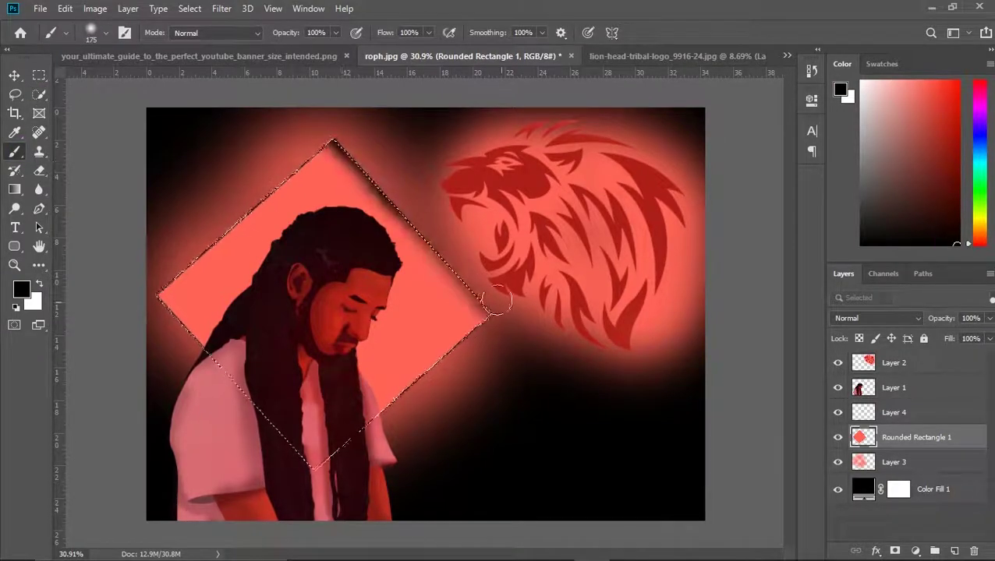
mouse_move(311, 144)
left_mouse_down()
mouse_move(160, 296)
mouse_move(504, 323)
left_mouse_up()
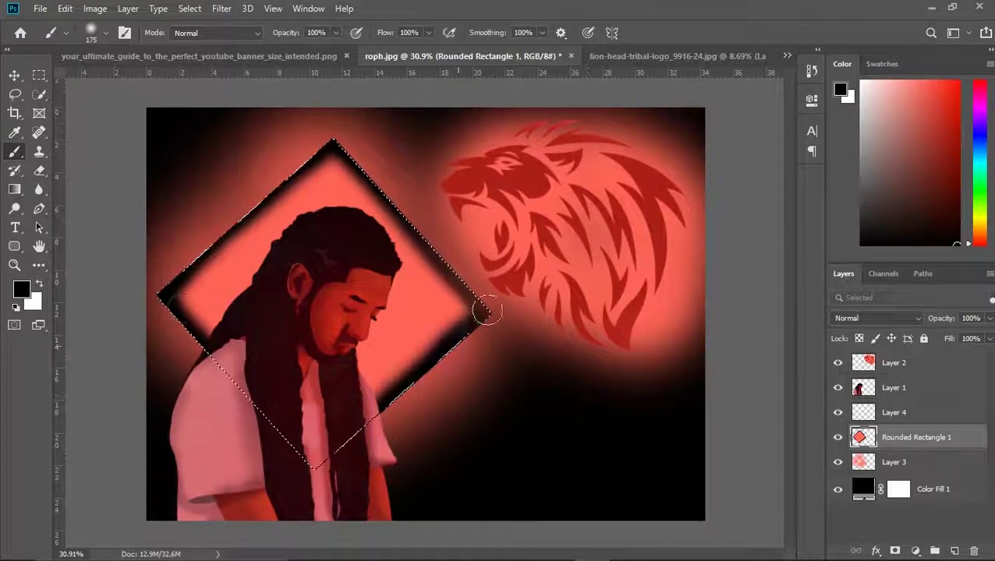
left_click_drag(209, 254, 182, 311)
key("w")
key("ctrl+d")
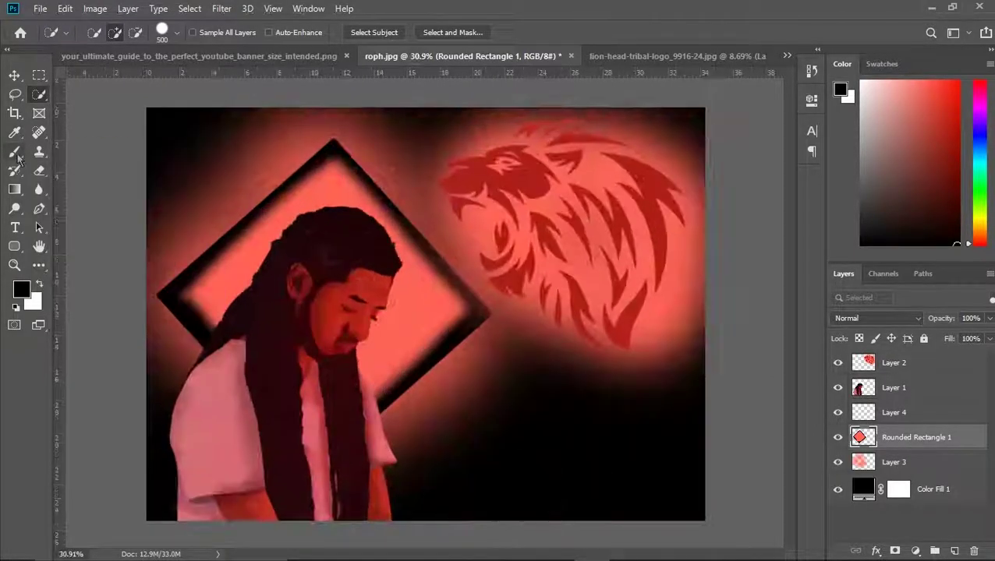
left_click(16, 153)
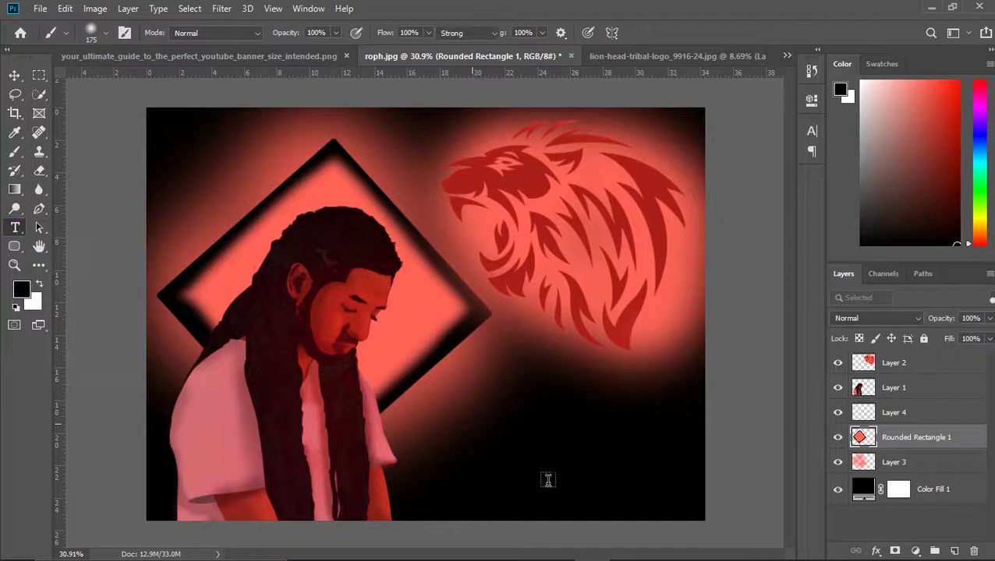
Draw a text box at the lower right for ROPHNAN and search the font list.
left_click_drag(668, 412, 425, 507)
type("ROPHNAN")
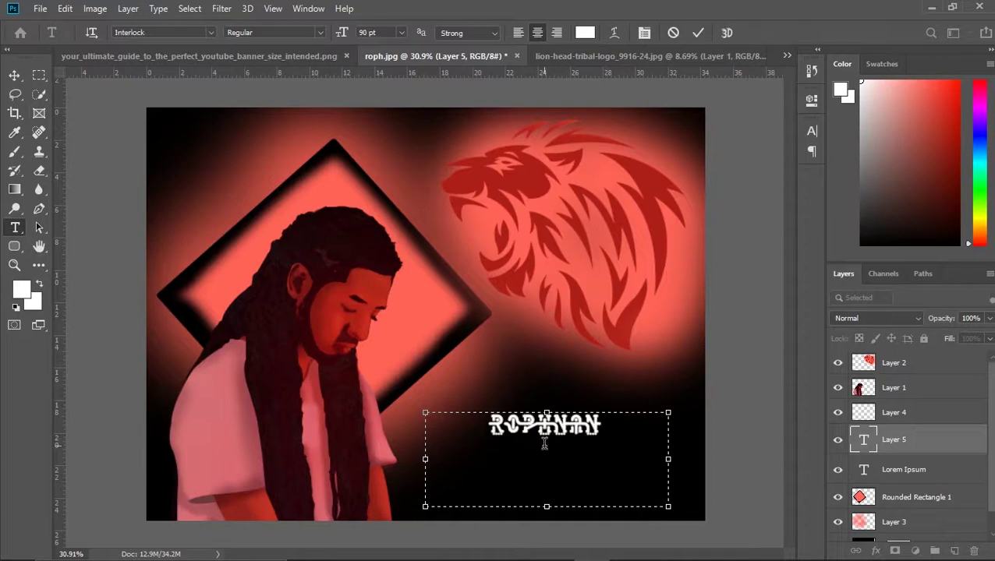
left_click(211, 33)
scroll(224, 212, "down", 2)
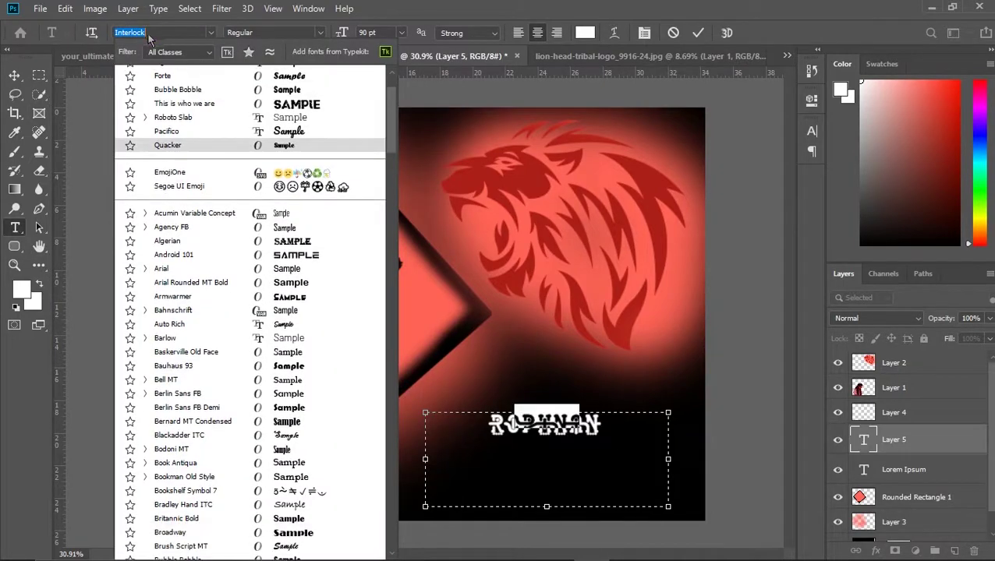
left_click(148, 33)
type("RO")
key("BackSpace")
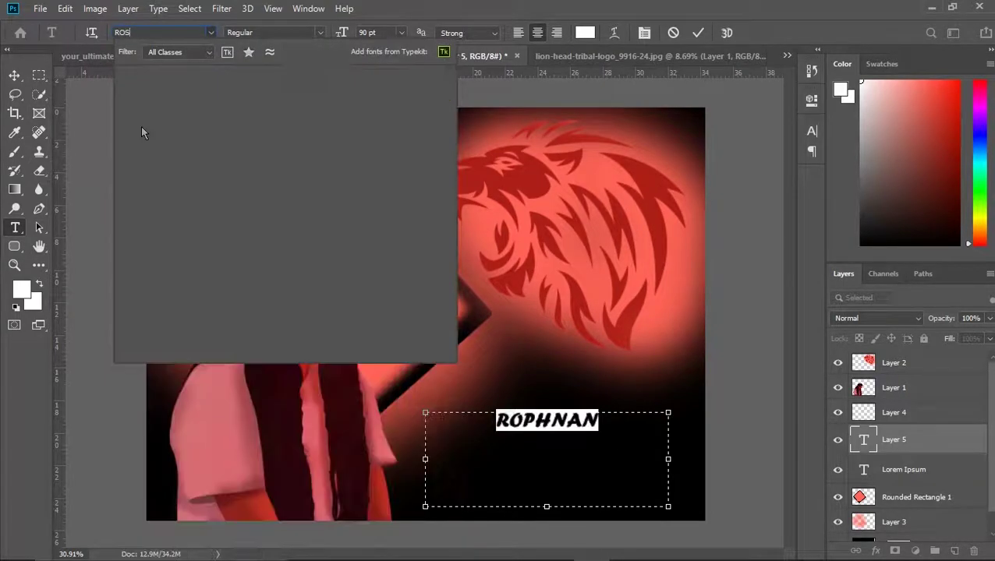
Apply the Rocket Rinder font to the ROPHNAN title.
scroll(214, 439, "down", 5)
scroll(219, 463, "down", 5)
scroll(220, 464, "down", 5)
scroll(238, 410, "down", 5)
scroll(239, 411, "down", 5)
scroll(226, 411, "down", 5)
scroll(223, 411, "down", 5)
scroll(223, 410, "down", 5)
scroll(222, 411, "down", 5)
scroll(421, 249, "down", 5)
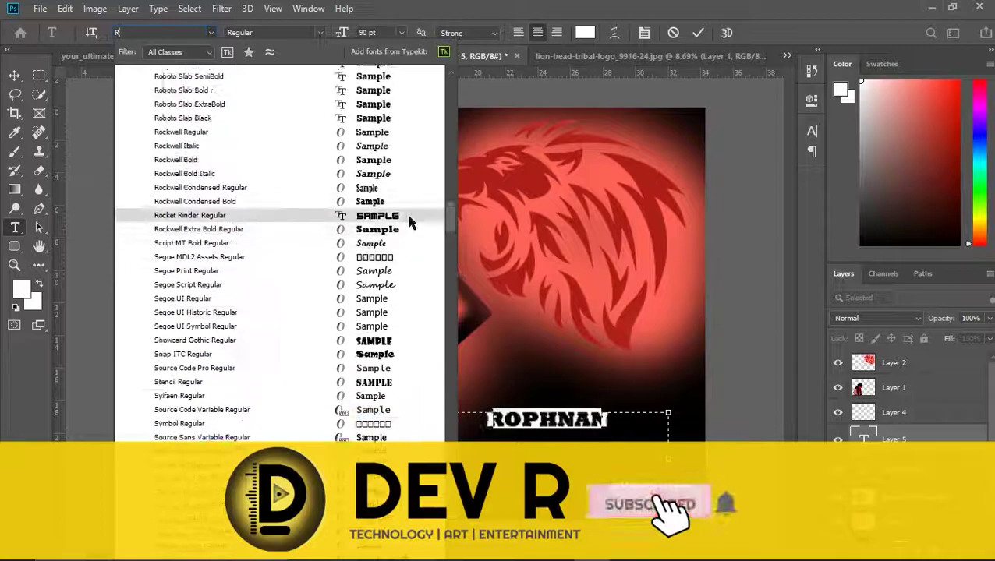
left_click(411, 223)
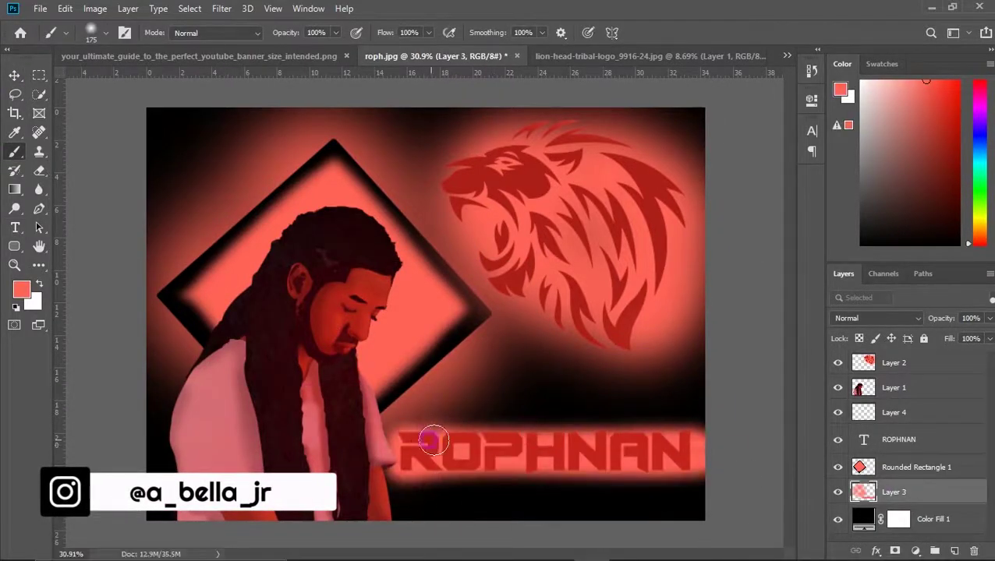
Paint red smoke beneath the ROPHNAN title with a smoky sampled brush.
left_click(105, 33)
scroll(109, 211, "down", 2)
scroll(117, 218, "down", 2)
scroll(129, 225, "down", 2)
scroll(130, 225, "down", 2)
scroll(127, 223, "down", 2)
scroll(127, 221, "down", 2)
scroll(125, 219, "down", 2)
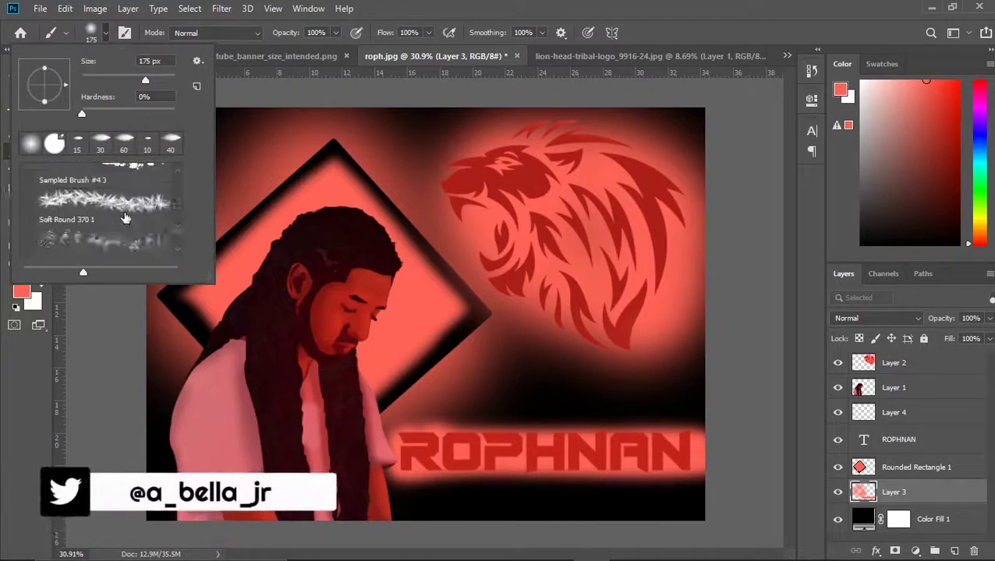
scroll(124, 218, "down", 2)
scroll(125, 219, "down", 2)
double_click(125, 219)
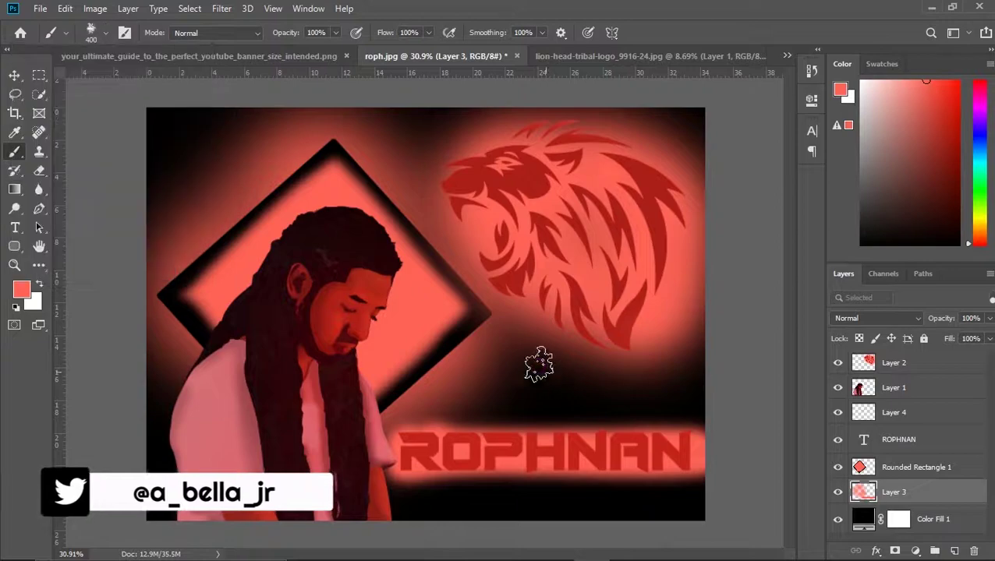
left_click_drag(649, 406, 589, 384)
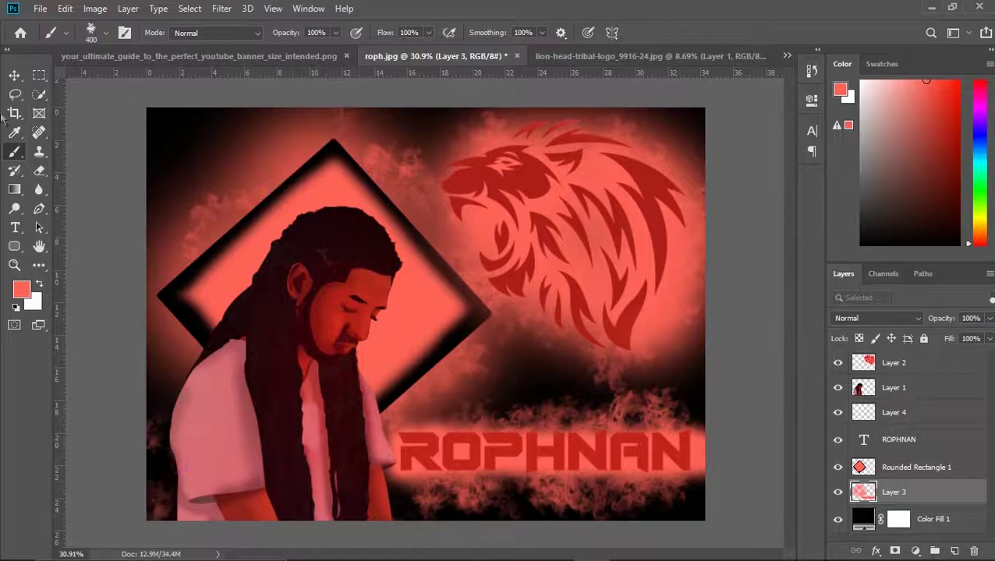
Try thorny branches on the diamond with the Crack 1 brush, then undo them.
key("alt+bracketright")
left_click(91, 33)
scroll(142, 195, "down", 2)
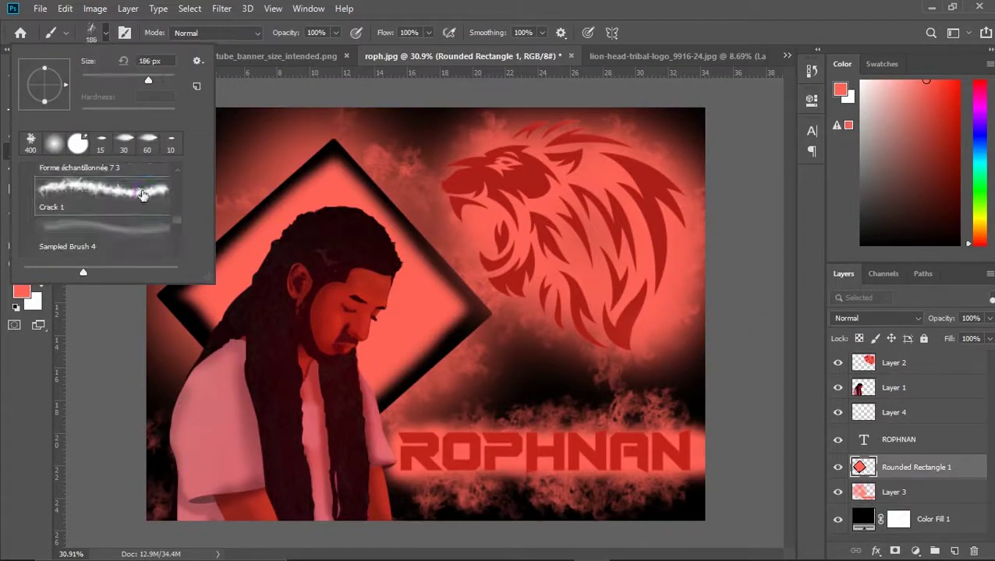
double_click(143, 195)
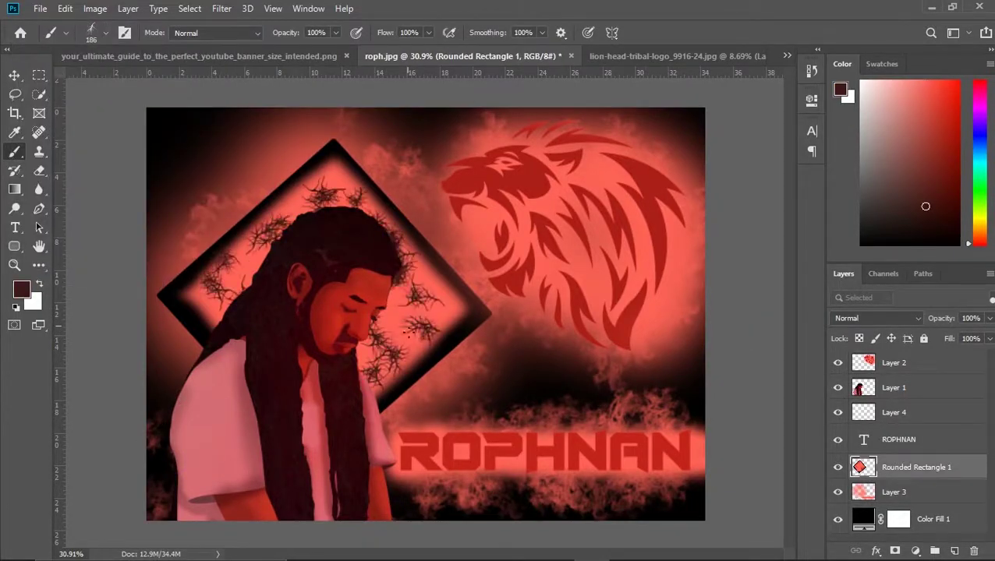
key("bracketright")
key("bracketright")
key("bracketright")
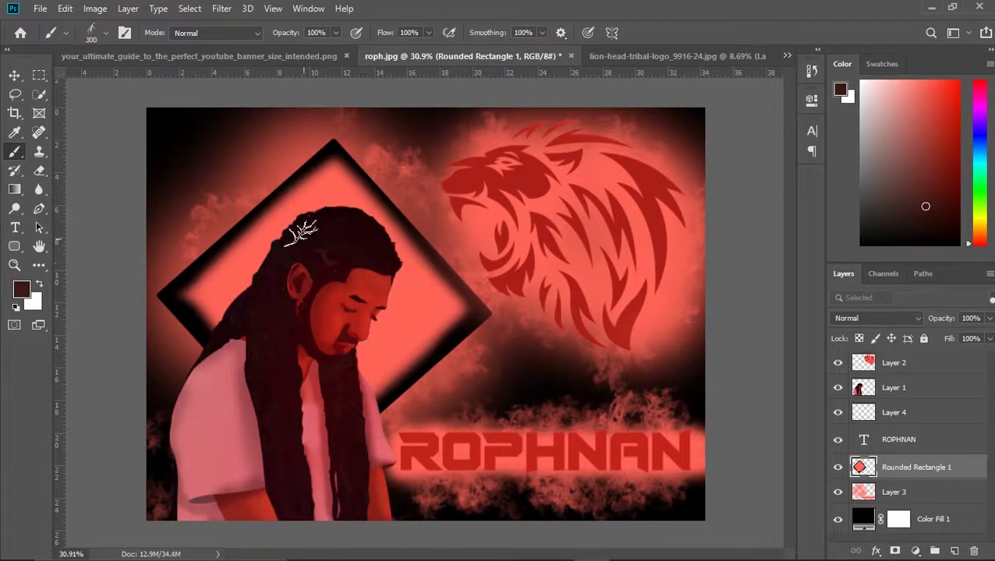
left_click_drag(328, 178, 171, 305)
left_click_drag(468, 320, 175, 356)
key("ctrl+z")
key("ctrl+z")
Paint cloudy texture inside and around the diamond with a cloud brush.
left_click(105, 33)
double_click(94, 139)
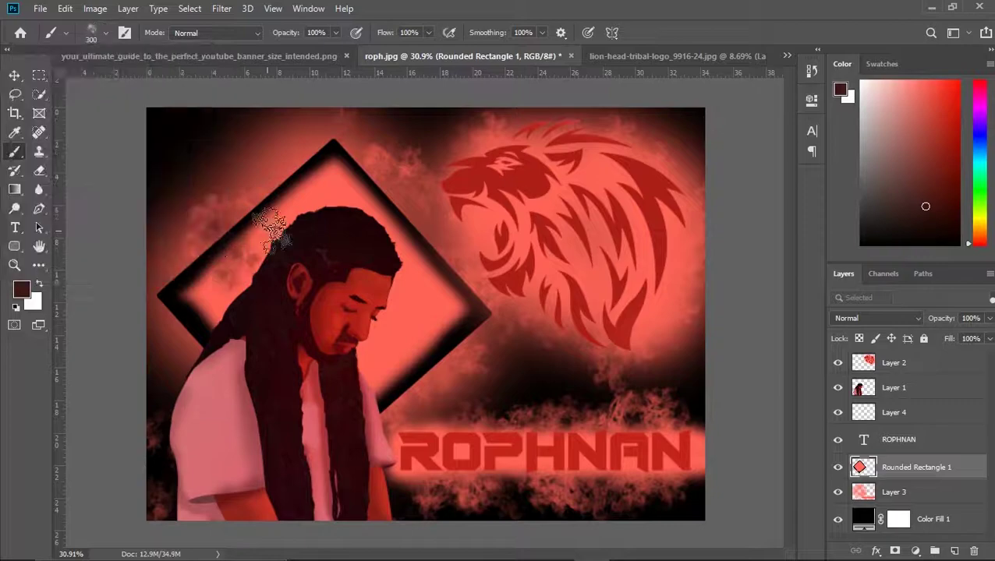
left_click_drag(312, 179, 421, 327)
left_click_drag(390, 366, 322, 350)
Start a new text box at the banner's top-left corner.
key("w")
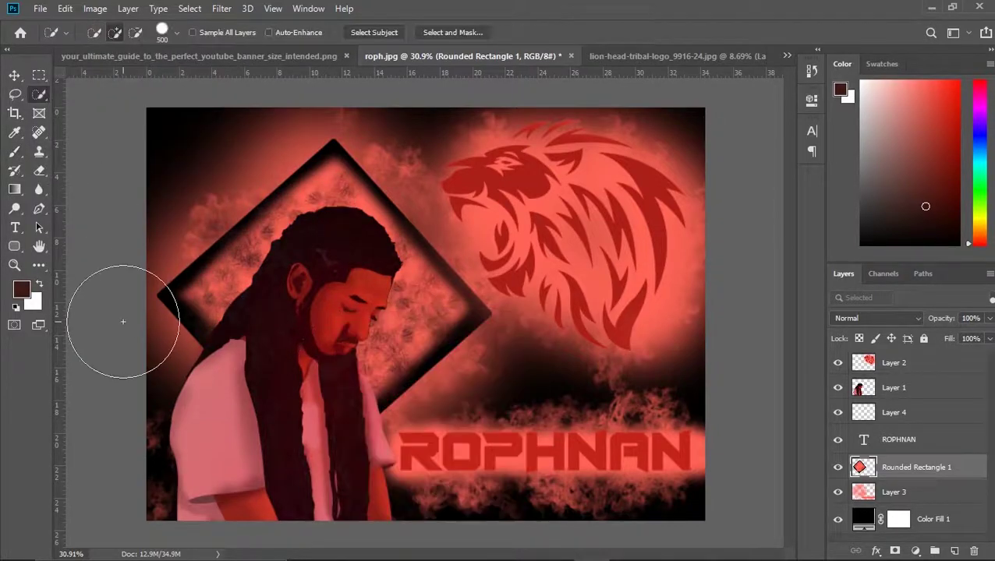
scroll(123, 323, "down", 3)
key("t")
left_click(364, 202)
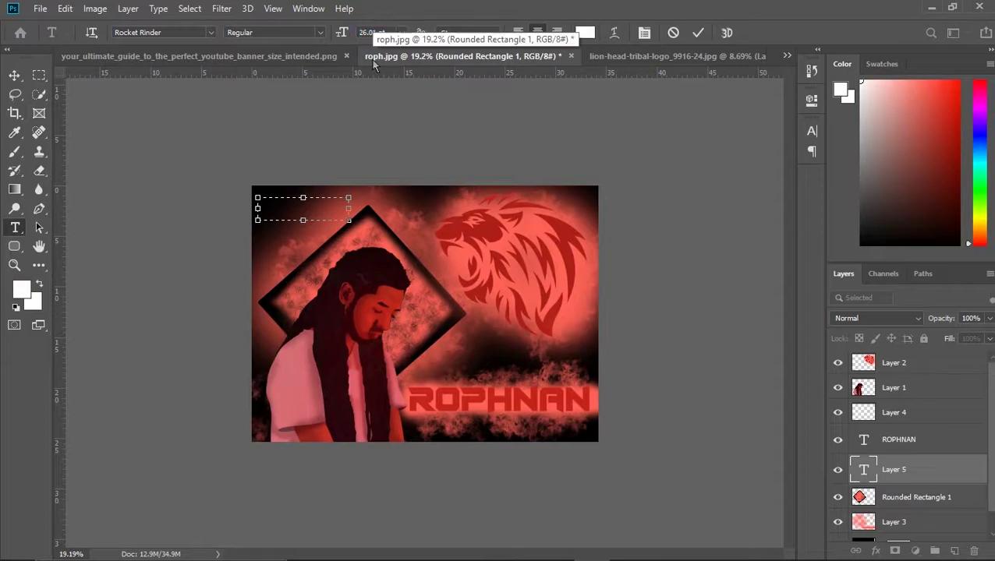
Set the artist's name and social handle in Forte and commit the text.
left_click(210, 32)
left_click(282, 175)
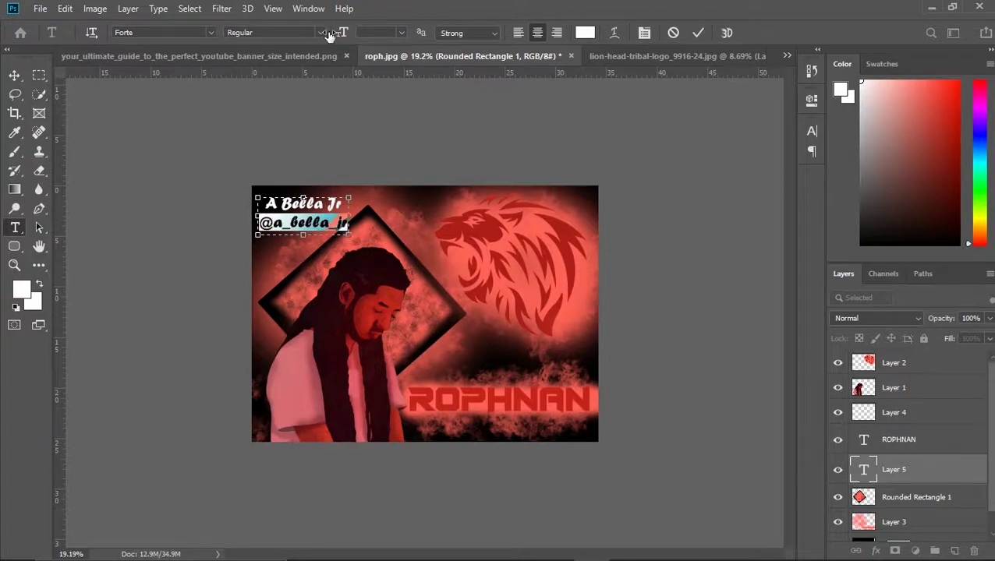
key("ctrl+Return")
key("v")
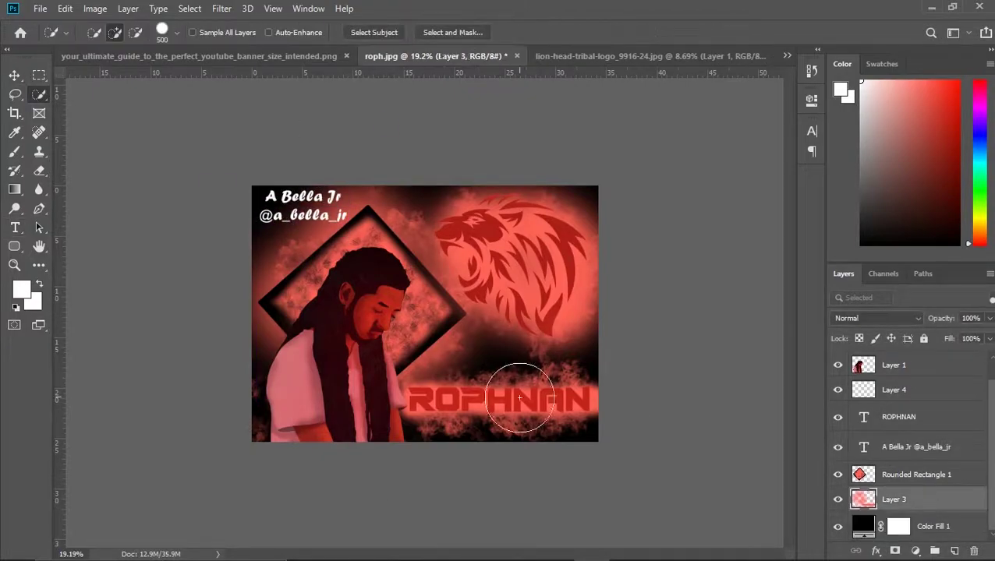